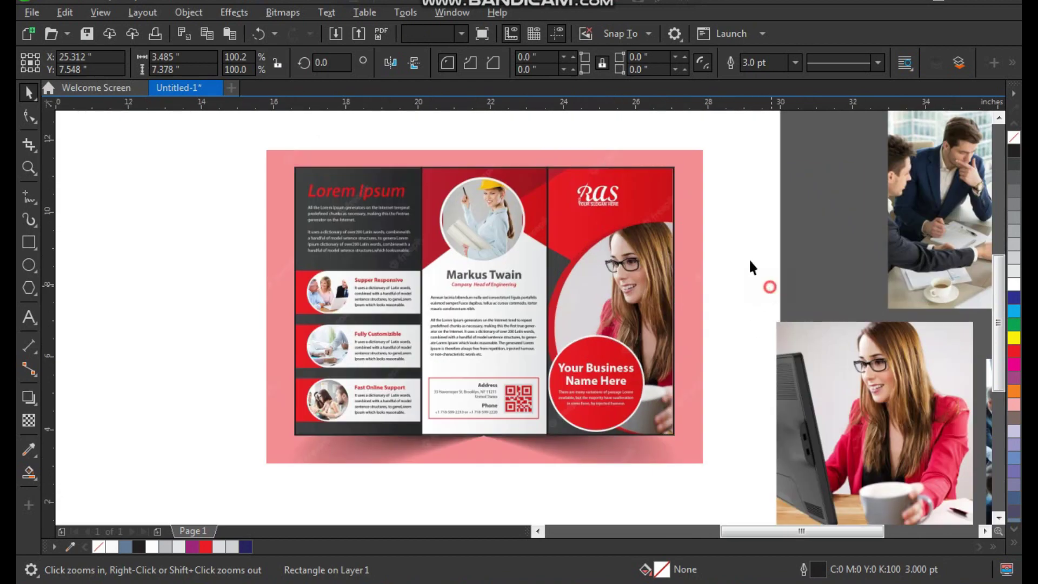
Step: Draw a straight Bézier line along the diagonal edge from above the right panel down to the middle panel's left border
{"action": "left_click_drag", "start_coordinate": [250, 307], "coordinate": [570, 101]}
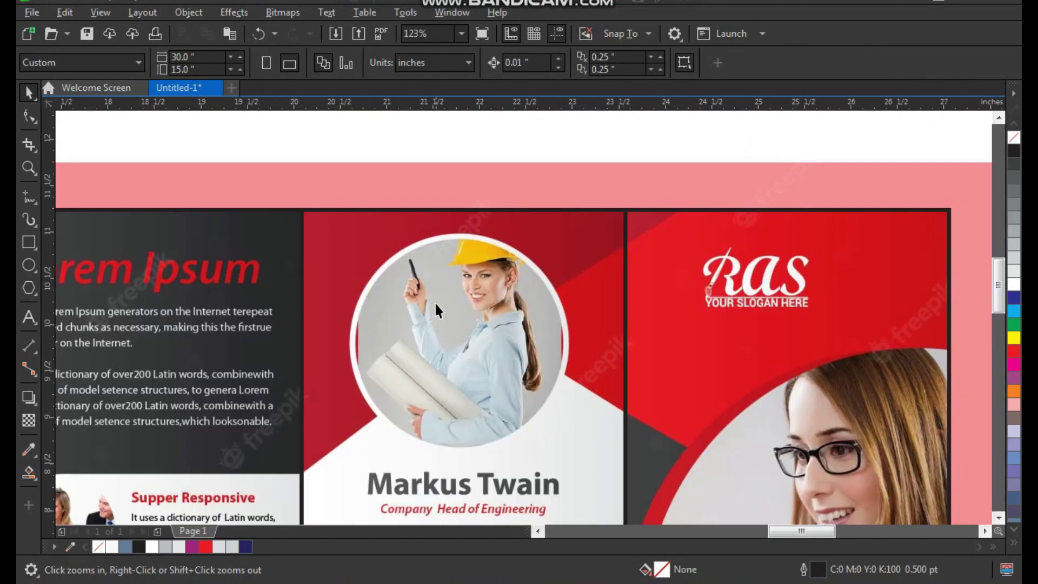
{"action": "left_click", "coordinate": [36, 203]}
{"action": "left_click", "coordinate": [73, 228]}
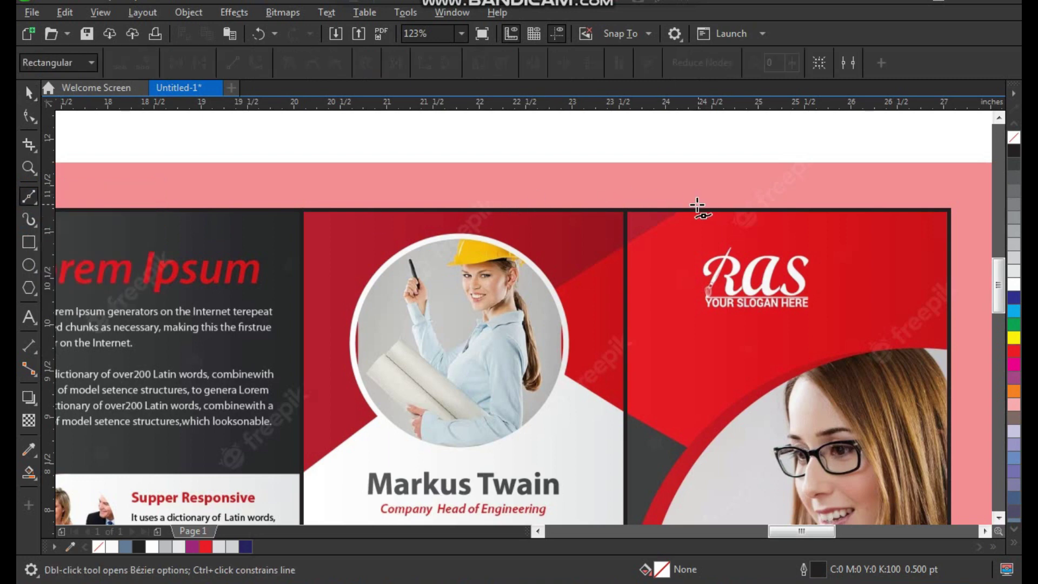
{"action": "left_click", "coordinate": [287, 482]}
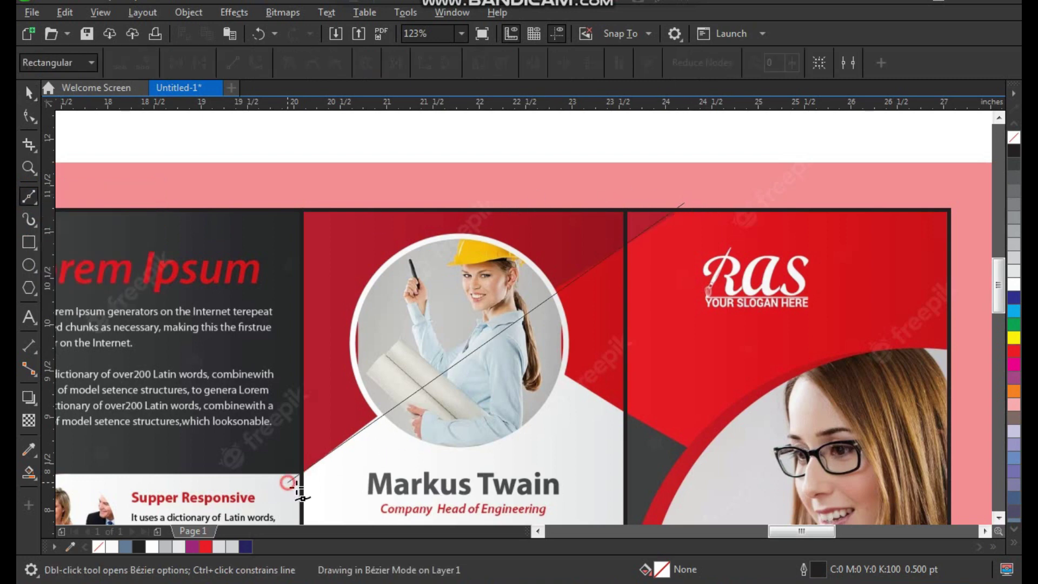
{"action": "key", "text": "space"}
Step: Adjust the diagonal line's end nodes so it follows the edge of the dark red area, extending its upper end past the brochure
{"action": "key", "text": "F2"}
{"action": "left_click_drag", "start_coordinate": [735, 168], "coordinate": [445, 418]}
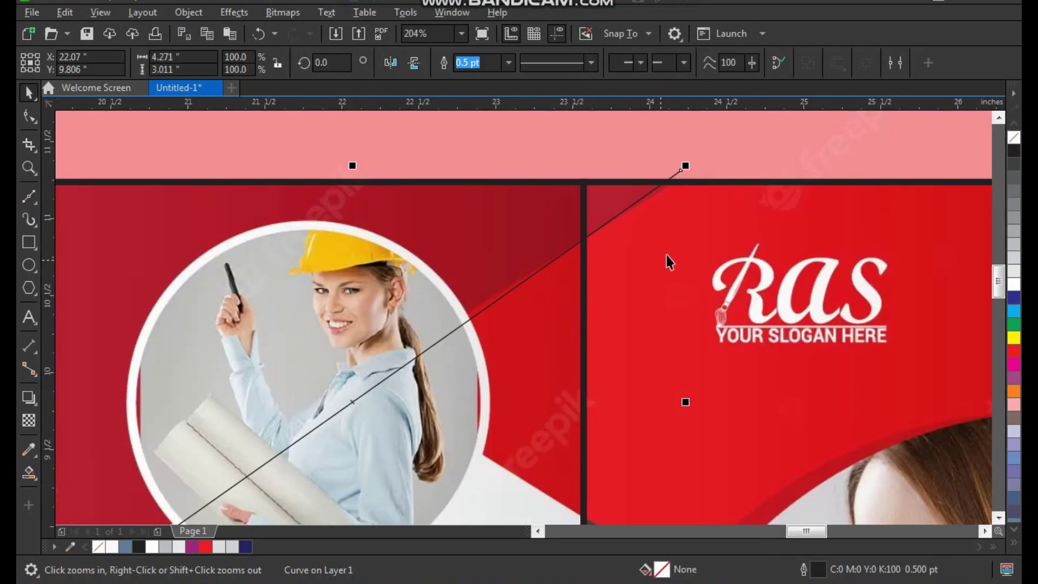
{"action": "key", "text": "F10"}
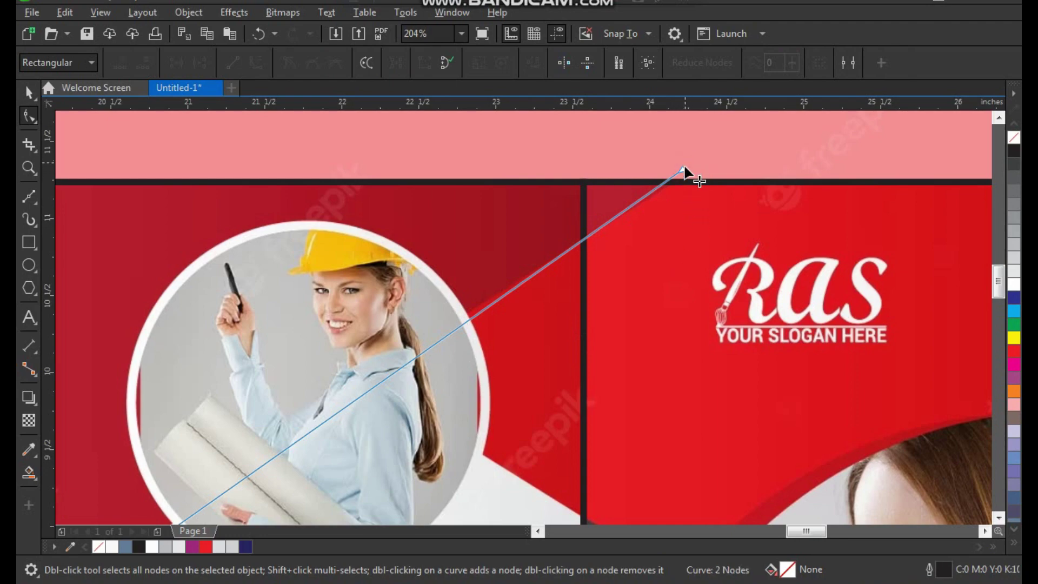
{"action": "left_click_drag", "start_coordinate": [682, 170], "coordinate": [682, 165]}
{"action": "scroll", "coordinate": [434, 252], "scroll_direction": "down", "scroll_amount": 1}
{"action": "key", "text": "F2"}
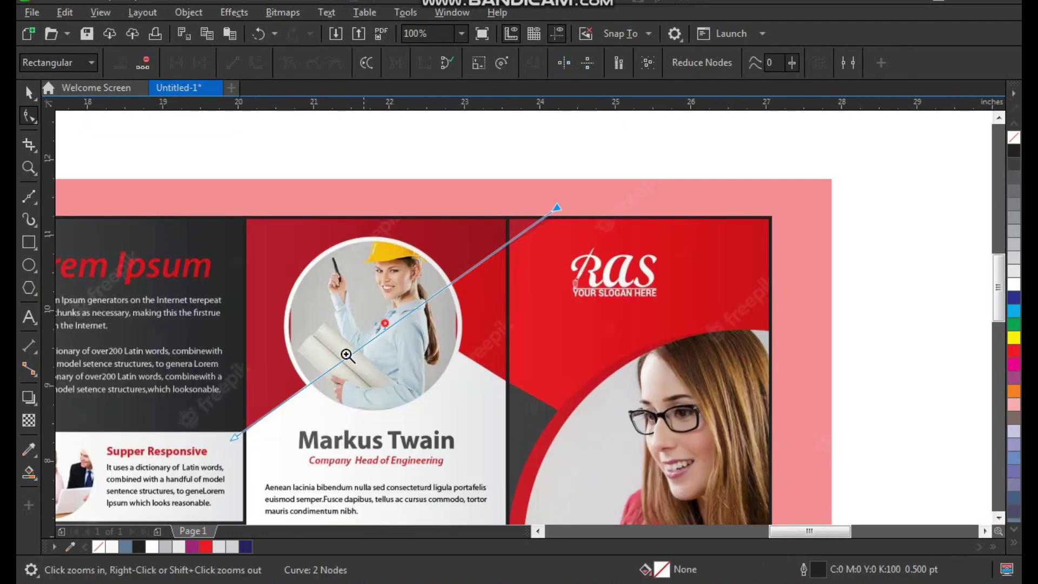
{"action": "left_click_drag", "start_coordinate": [385, 324], "coordinate": [186, 482]}
{"action": "scroll", "coordinate": [373, 410], "scroll_direction": "down", "scroll_amount": 2}
{"action": "key", "text": "F2"}
{"action": "left_click_drag", "start_coordinate": [316, 428], "coordinate": [727, 223]}
{"action": "key", "text": "space"}
{"action": "scroll", "coordinate": [659, 238], "scroll_direction": "down", "scroll_amount": 1}
{"action": "key", "text": "F2"}
{"action": "scroll", "coordinate": [649, 299], "scroll_direction": "up", "scroll_amount": 2}
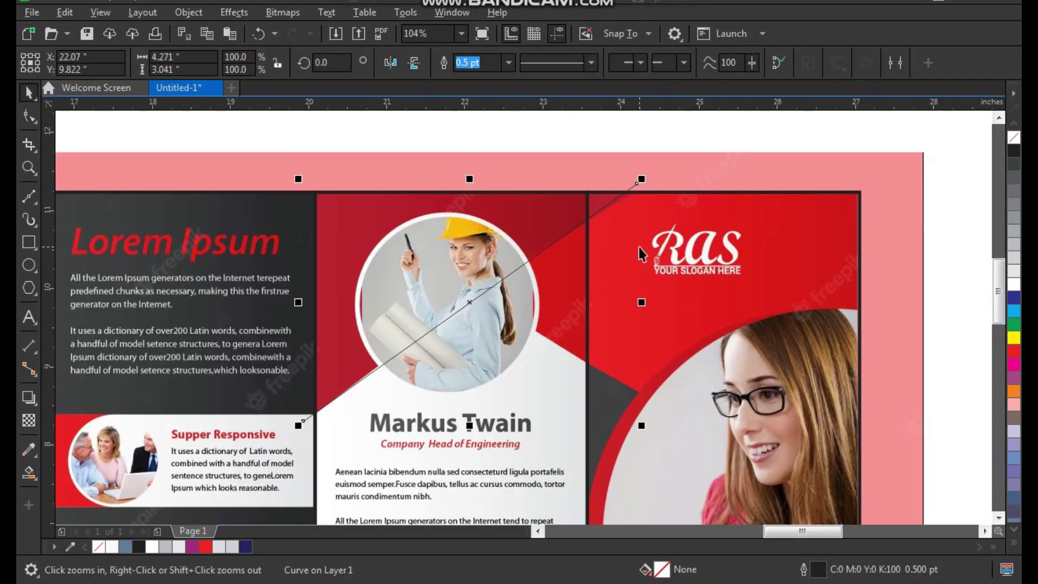
{"action": "key", "text": "F10"}
{"action": "left_click_drag", "start_coordinate": [637, 183], "coordinate": [645, 180]}
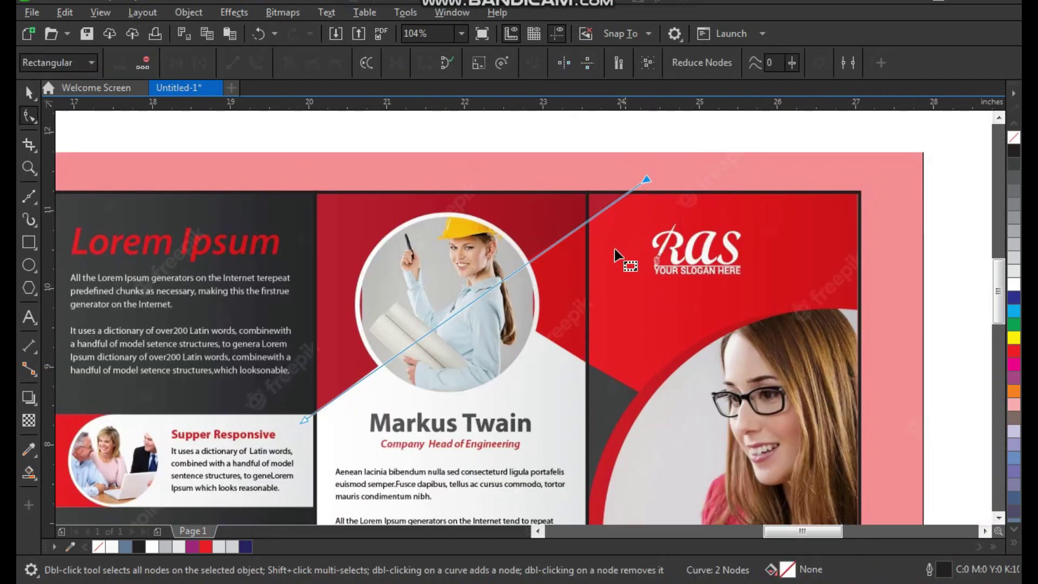
Step: Set the diagonal line's outline width to 2.0 pt
{"action": "key", "text": "space"}
{"action": "left_click", "coordinate": [508, 62]}
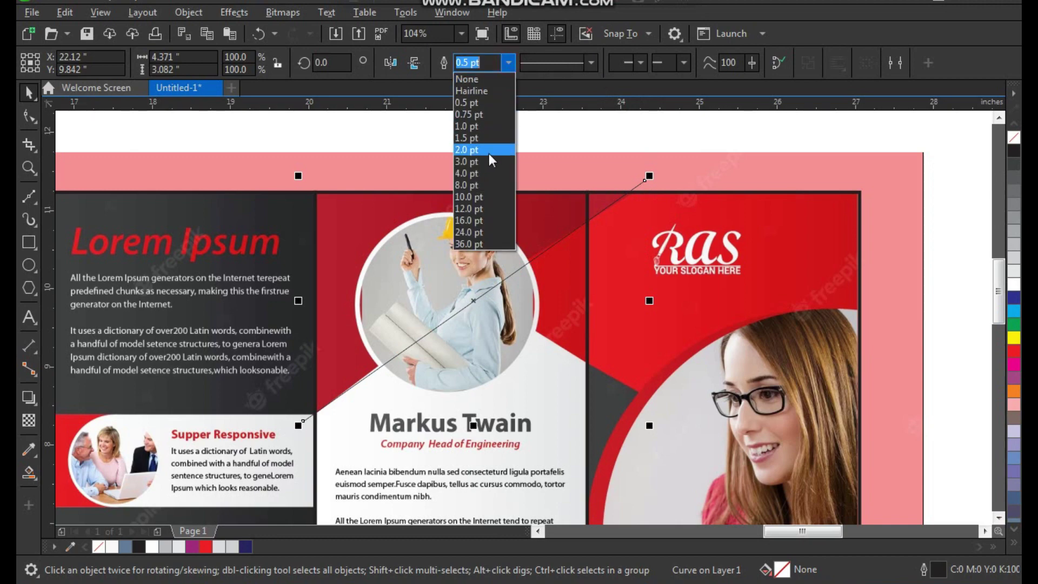
{"action": "left_click", "coordinate": [481, 148]}
Step: Draw a second straight Bézier line from the engineer portrait down across the right panel to beyond the brochure's right edge
{"action": "scroll", "coordinate": [498, 265], "scroll_direction": "down", "scroll_amount": 1}
{"action": "key", "text": "F2"}
{"action": "left_click_drag", "start_coordinate": [405, 188], "coordinate": [805, 453]}
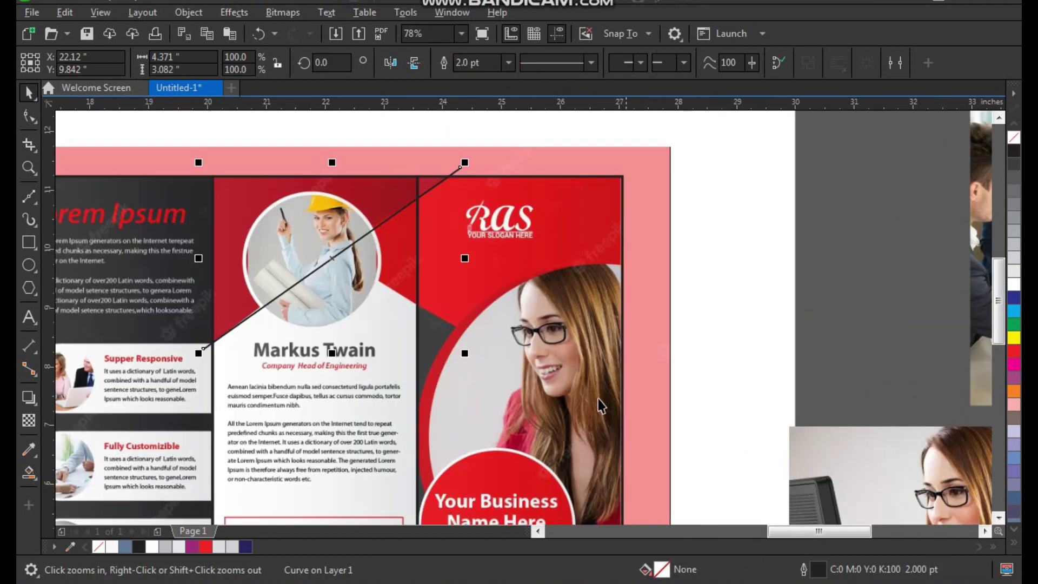
{"action": "left_click_drag", "start_coordinate": [704, 134], "coordinate": [296, 430]}
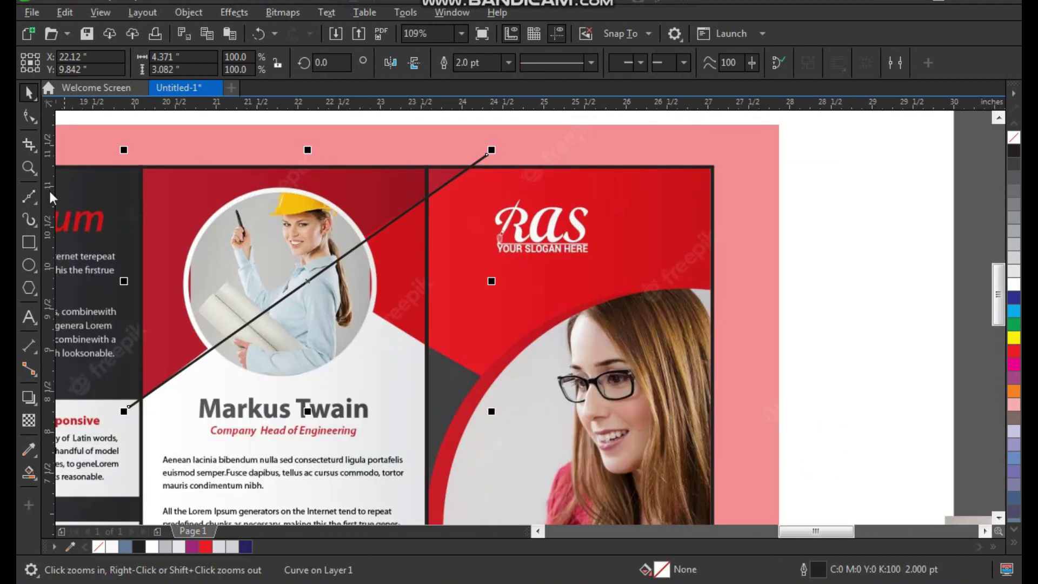
{"action": "left_click", "coordinate": [27, 195]}
{"action": "left_click", "coordinate": [302, 266]}
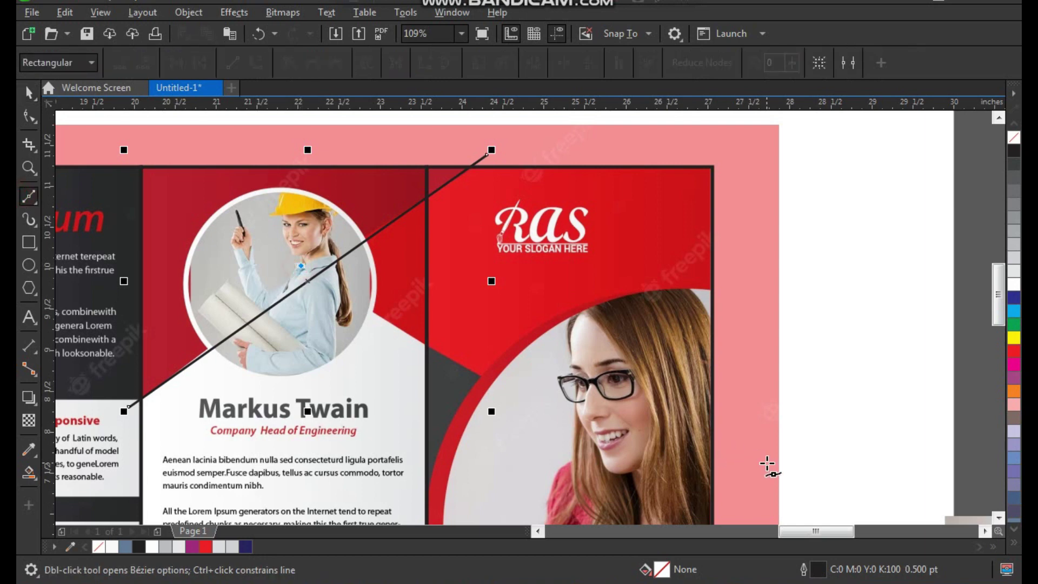
{"action": "left_click", "coordinate": [737, 475]}
Step: Reposition both end nodes of the second line so it follows the lower slanted edge of the red shape
{"action": "key", "text": "space"}
{"action": "key", "text": "F10"}
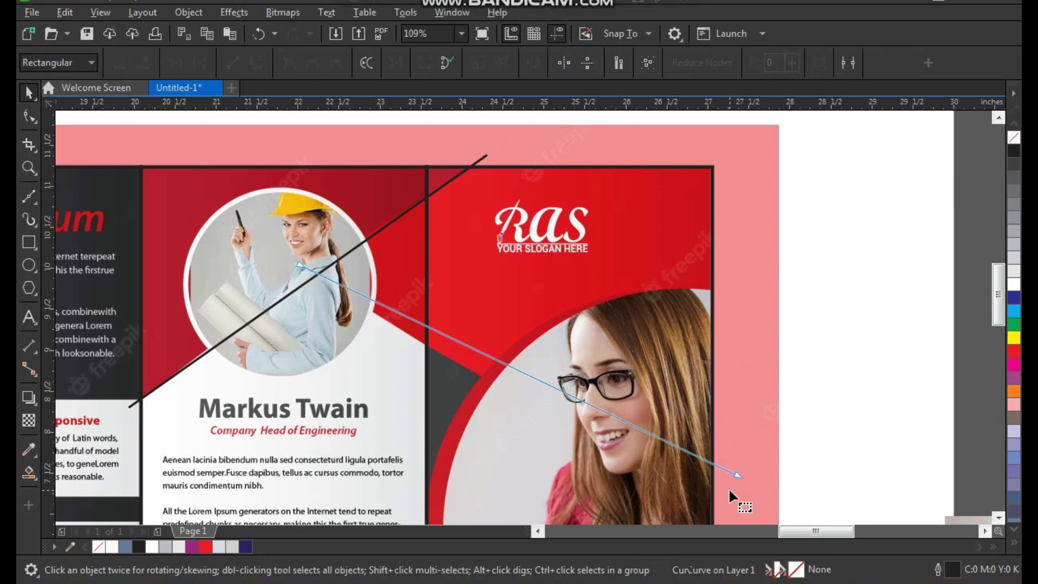
{"action": "mouse_move", "coordinate": [736, 474]}
{"action": "left_mouse_down"}
{"action": "mouse_move", "coordinate": [725, 504]}
{"action": "mouse_move", "coordinate": [731, 476]}
{"action": "left_mouse_up"}
{"action": "left_click_drag", "start_coordinate": [296, 212], "coordinate": [279, 203]}
Step: Set the second slanted line's outline width to 2.0 pt
{"action": "key", "text": "space"}
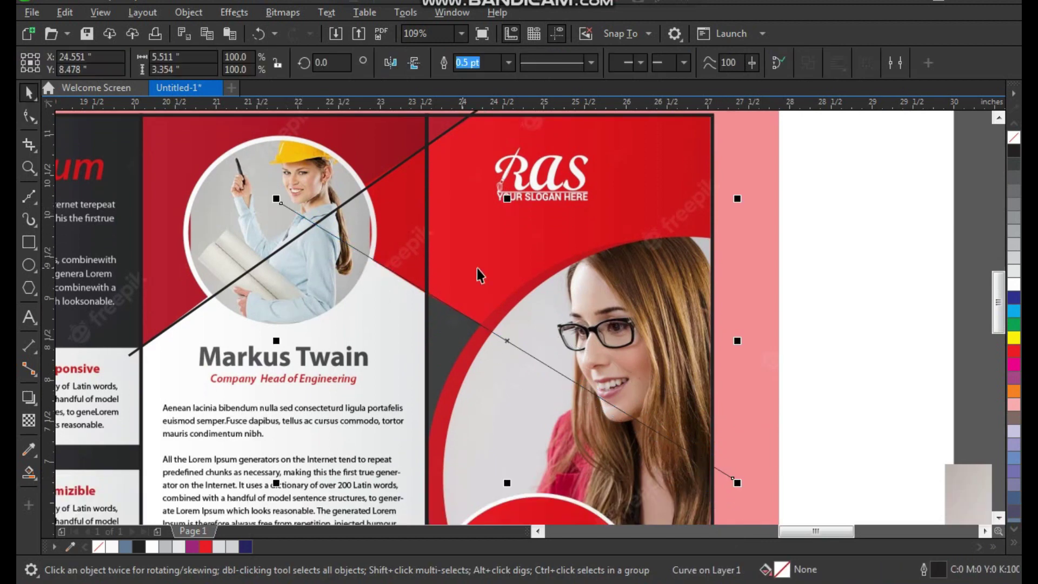
{"action": "left_click", "coordinate": [508, 62]}
{"action": "left_click", "coordinate": [484, 149]}
Step: Draw a circle about 5.53 inches in diameter beside the brochure's right panel
{"action": "scroll", "coordinate": [428, 290], "scroll_direction": "down", "scroll_amount": 2}
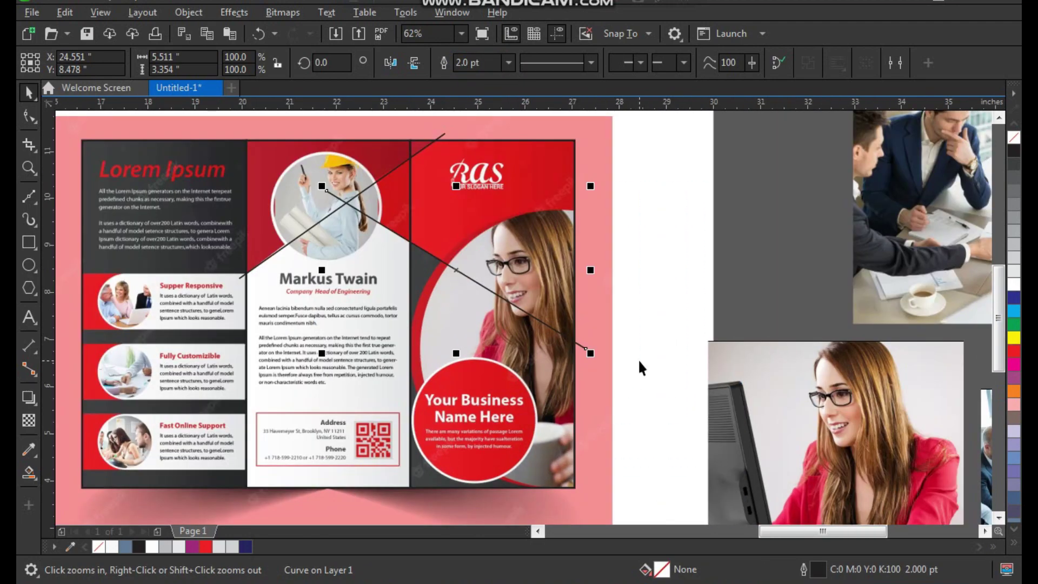
{"action": "left_click", "coordinate": [639, 359]}
{"action": "left_click_drag", "start_coordinate": [642, 293], "coordinate": [370, 487]}
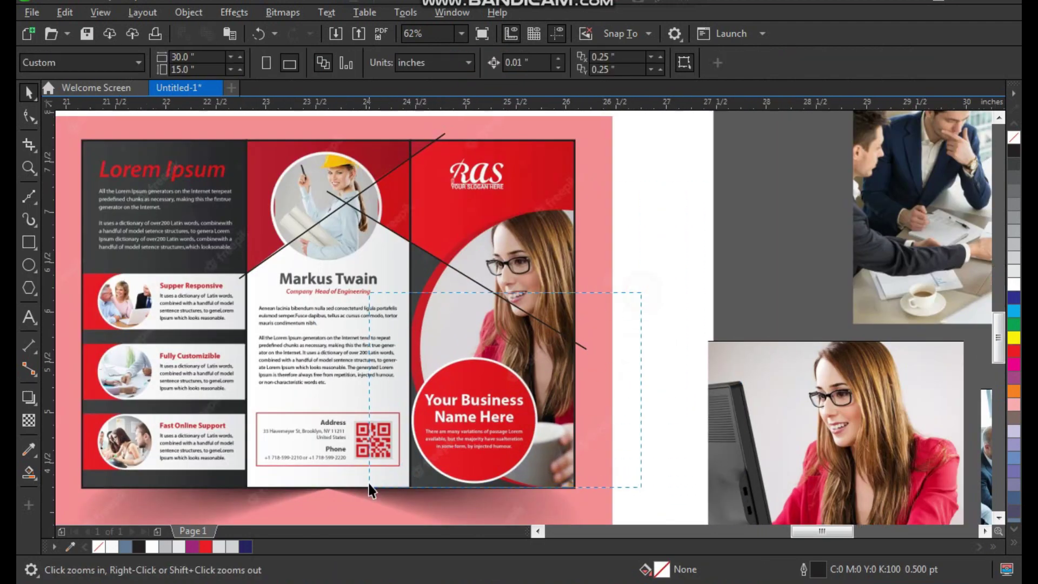
{"action": "left_click_drag", "start_coordinate": [433, 396], "coordinate": [421, 321]}
{"action": "scroll", "coordinate": [391, 172], "scroll_direction": "down", "scroll_amount": 2}
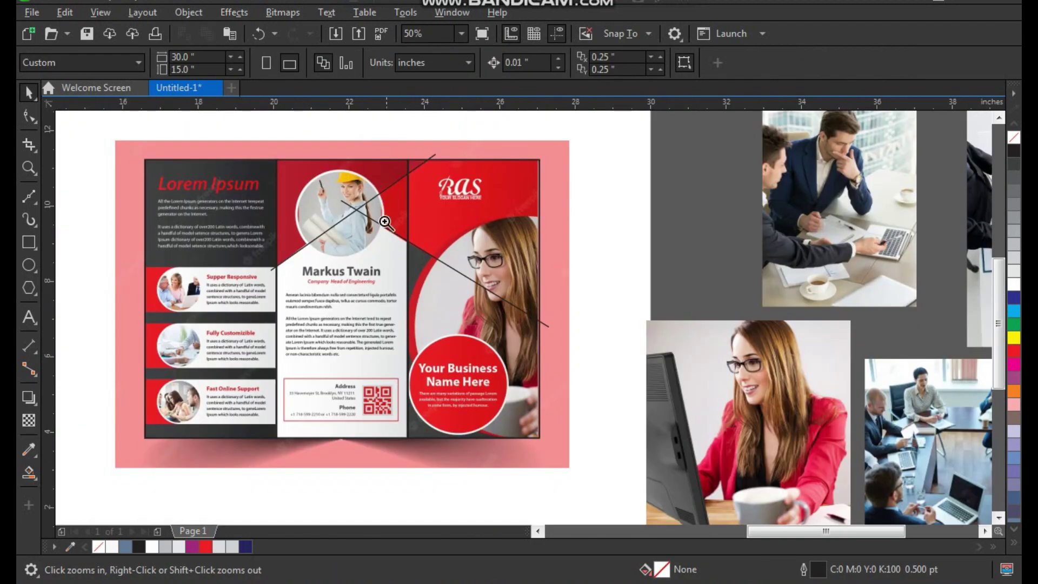
{"action": "scroll", "coordinate": [595, 374], "scroll_direction": "up", "scroll_amount": 2}
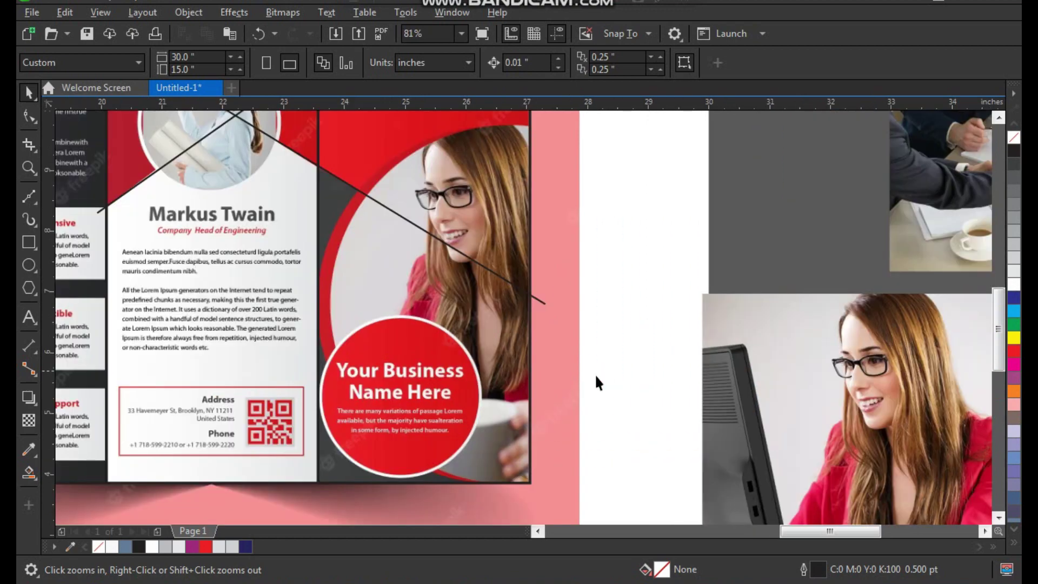
{"action": "left_click", "coordinate": [29, 265]}
{"action": "left_click_drag", "start_coordinate": [500, 200], "coordinate": [846, 546]}
{"action": "key", "text": "space"}
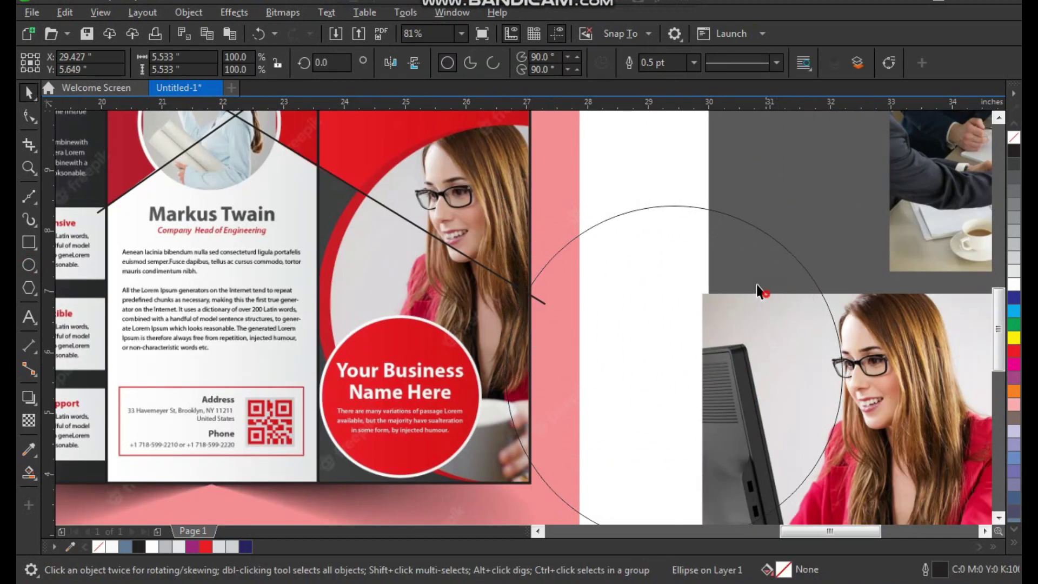
Step: Move the loose photo of the woman in the red jacket aside, clear of the large circle
{"action": "left_click_drag", "start_coordinate": [766, 295], "coordinate": [602, 214]}
{"action": "key", "text": "ctrl+z"}
{"action": "key", "text": "F3"}
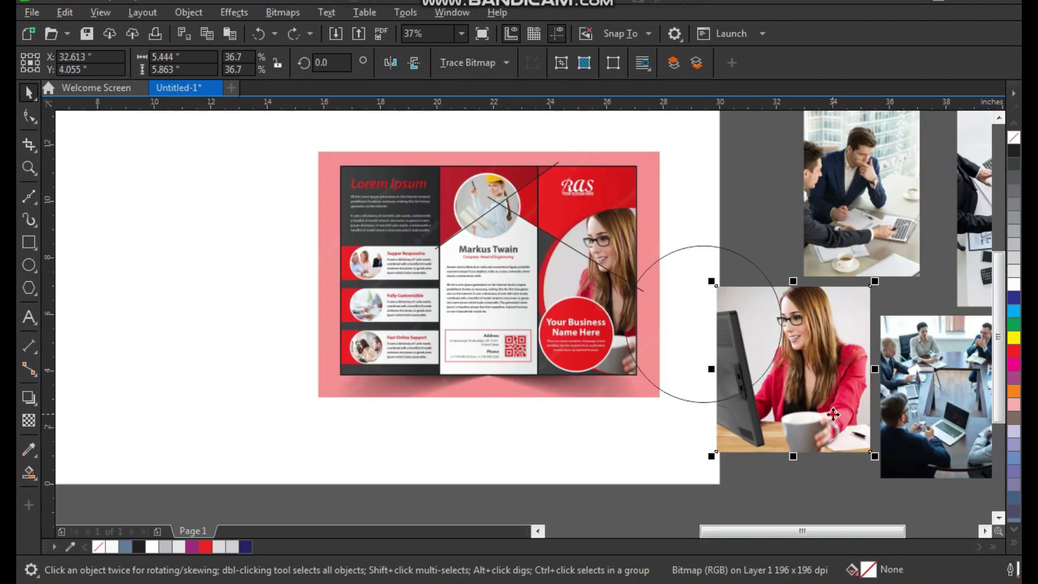
{"action": "left_click_drag", "start_coordinate": [833, 418], "coordinate": [885, 442]}
Step: Move the large circle onto the right panel and stretch it to about 6.31 by 6.04 inches along the red arc's outer edge
{"action": "left_click_drag", "start_coordinate": [704, 320], "coordinate": [657, 314]}
{"action": "key", "text": "F2"}
{"action": "left_click_drag", "start_coordinate": [543, 179], "coordinate": [627, 321]}
{"action": "left_click_drag", "start_coordinate": [745, 196], "coordinate": [769, 171]}
{"action": "mouse_move", "coordinate": [712, 264]}
{"action": "left_mouse_down"}
{"action": "mouse_move", "coordinate": [706, 284]}
{"action": "mouse_move", "coordinate": [699, 274]}
{"action": "left_mouse_up"}
{"action": "key", "text": "F3"}
{"action": "key", "text": "F2"}
{"action": "left_click_drag", "start_coordinate": [501, 329], "coordinate": [663, 484]}
{"action": "left_click_drag", "start_coordinate": [623, 413], "coordinate": [630, 393]}
{"action": "right_click", "coordinate": [505, 424]}
Step: Lower the large circle's upper edge to match the arc, reducing its height to about 6.0 inches
{"action": "scroll", "coordinate": [608, 240], "scroll_direction": "up", "scroll_amount": 2}
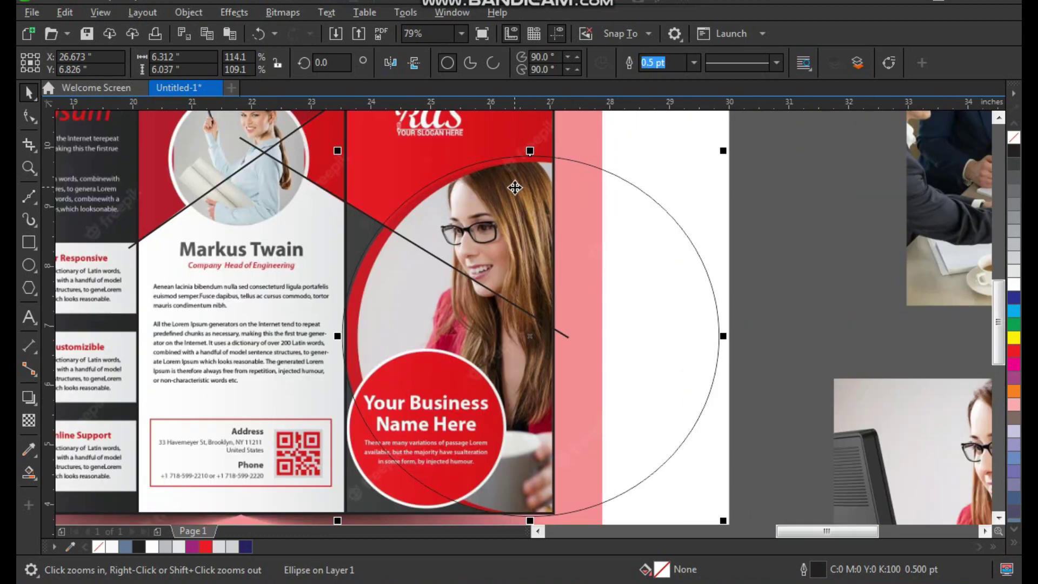
{"action": "scroll", "coordinate": [608, 241], "scroll_direction": "up", "scroll_amount": 3}
{"action": "left_click_drag", "start_coordinate": [622, 236], "coordinate": [621, 246]}
{"action": "scroll", "coordinate": [466, 267], "scroll_direction": "down", "scroll_amount": 4}
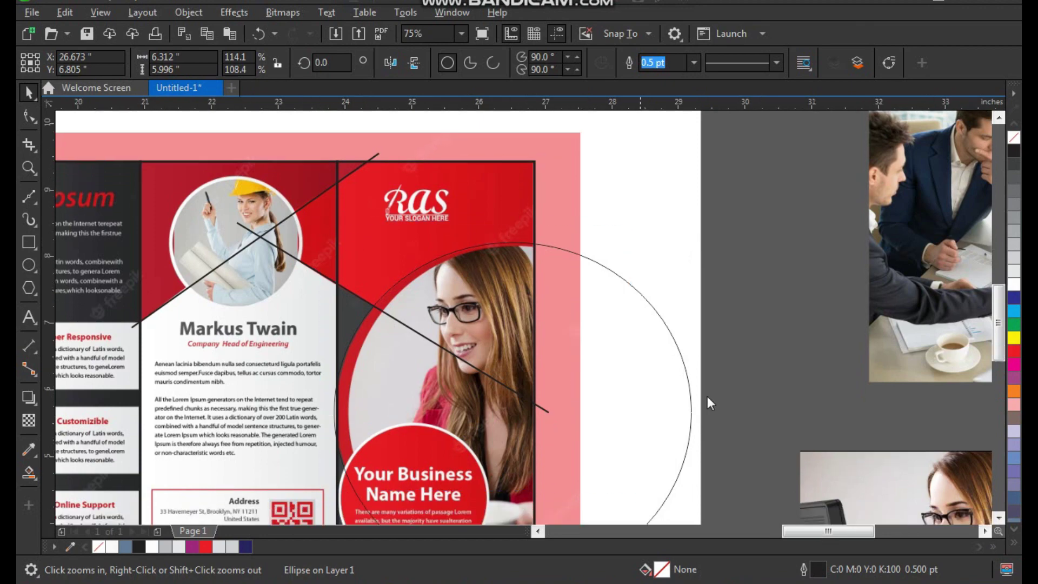
Step: Make a smaller concentric copy of the circle, about 5.95 by 5.65 inches, and shift it to meet the red arc's inner edge
{"action": "scroll", "coordinate": [736, 149], "scroll_direction": "up", "scroll_amount": 1}
{"action": "left_click_drag", "start_coordinate": [741, 130], "coordinate": [727, 142]}
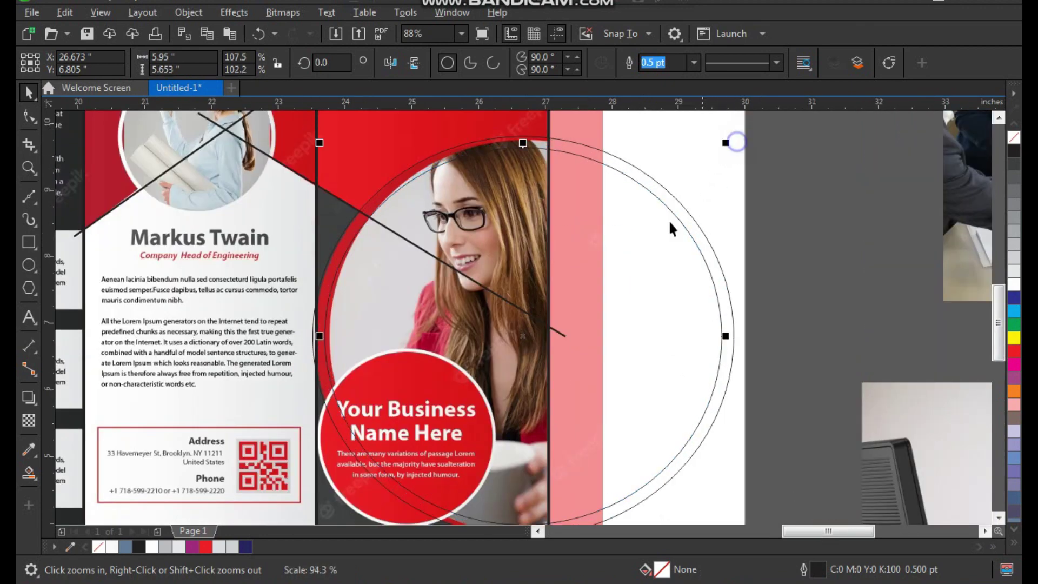
{"action": "left_click_drag", "start_coordinate": [394, 303], "coordinate": [447, 313]}
{"action": "scroll", "coordinate": [356, 324], "scroll_direction": "up", "scroll_amount": 4}
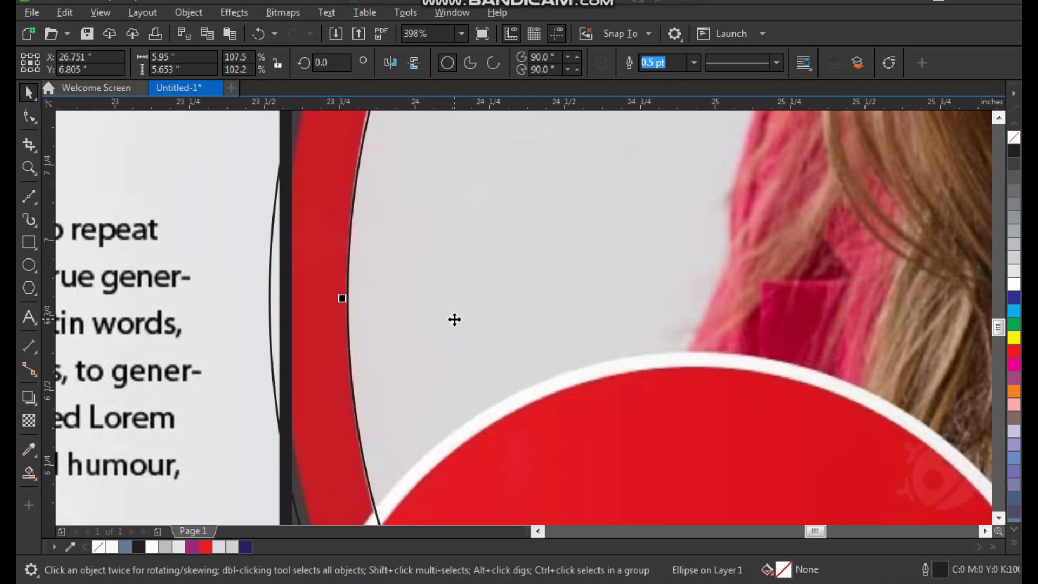
Step: Stretch the inner circle vertically to about 5.9 inches high so it follows the portrait's inner arc
{"action": "scroll", "coordinate": [452, 317], "scroll_direction": "down", "scroll_amount": 5}
{"action": "scroll", "coordinate": [569, 208], "scroll_direction": "up", "scroll_amount": 4}
{"action": "left_click_drag", "start_coordinate": [560, 222], "coordinate": [562, 218]}
{"action": "left_click_drag", "start_coordinate": [535, 266], "coordinate": [530, 261]}
{"action": "scroll", "coordinate": [477, 292], "scroll_direction": "down", "scroll_amount": 4}
{"action": "scroll", "coordinate": [449, 422], "scroll_direction": "up", "scroll_amount": 5}
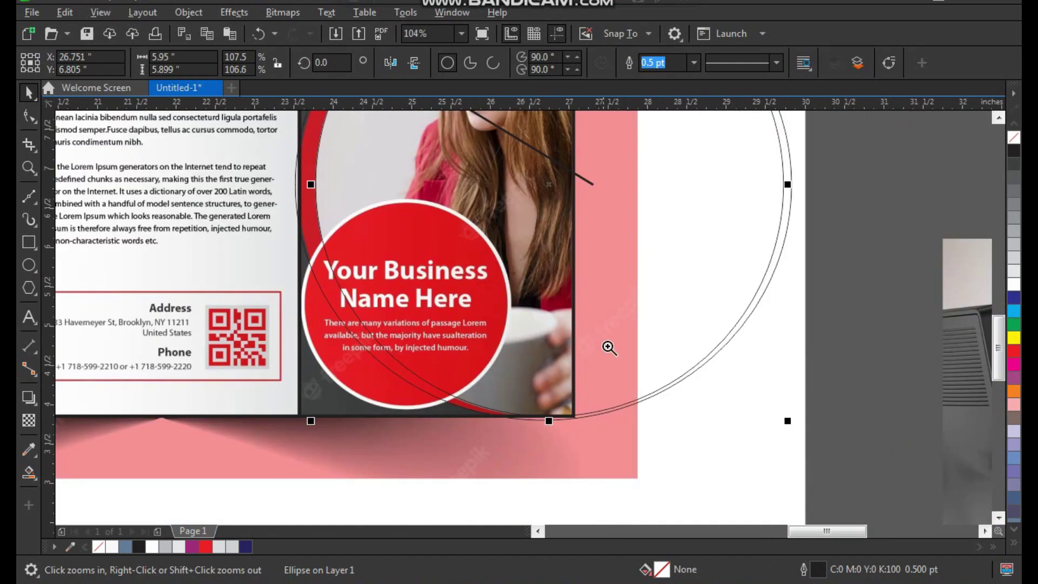
{"action": "scroll", "coordinate": [462, 450], "scroll_direction": "down", "scroll_amount": 6}
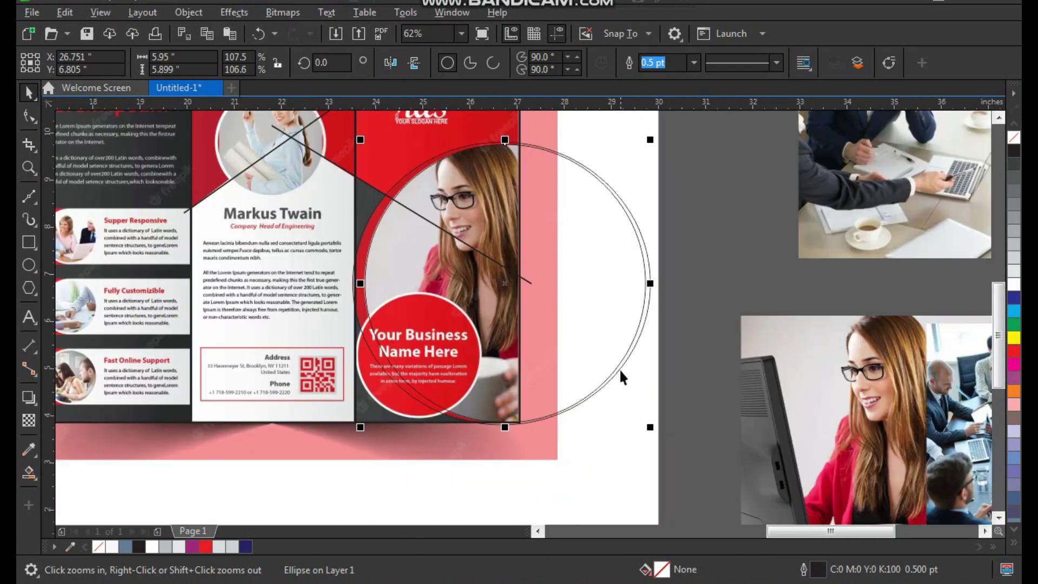
{"action": "scroll", "coordinate": [481, 254], "scroll_direction": "up", "scroll_amount": 2}
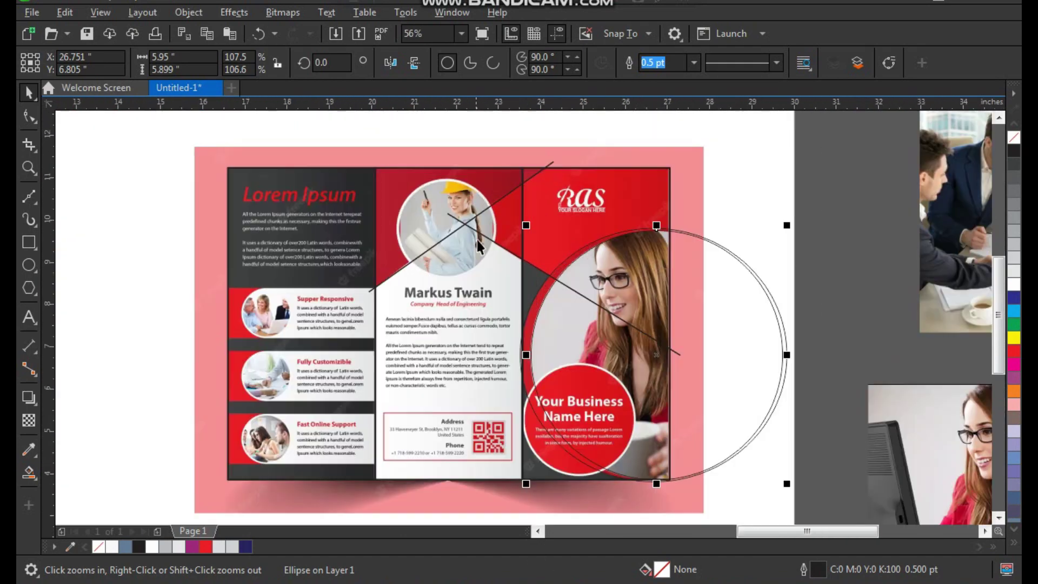
{"action": "left_click", "coordinate": [487, 131]}
Step: Draw a circle about 2.11 inches in diameter over the engineer portrait and align it with the white ring's upper-left side
{"action": "scroll", "coordinate": [399, 172], "scroll_direction": "up", "scroll_amount": 3}
{"action": "scroll", "coordinate": [665, 319], "scroll_direction": "up", "scroll_amount": 1}
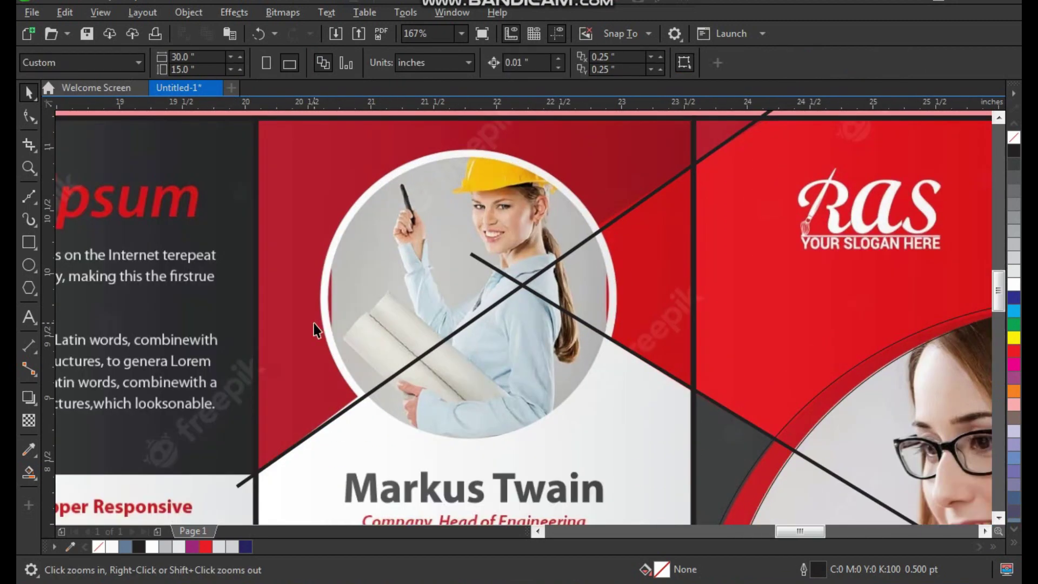
{"action": "left_click", "coordinate": [29, 265]}
{"action": "left_click_drag", "start_coordinate": [376, 191], "coordinate": [642, 457]}
{"action": "key", "text": "space"}
{"action": "left_click_drag", "start_coordinate": [523, 349], "coordinate": [508, 335]}
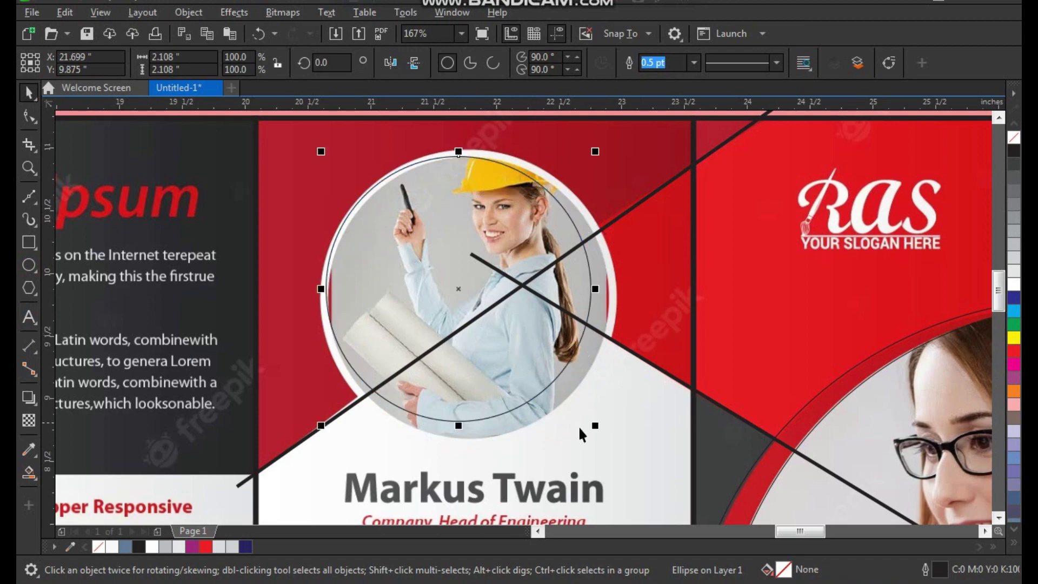
Step: Enlarge the portrait circle proportionally to about 2.33 inches to match the white ring's outer edge
{"action": "left_click_drag", "start_coordinate": [593, 424], "coordinate": [619, 460]}
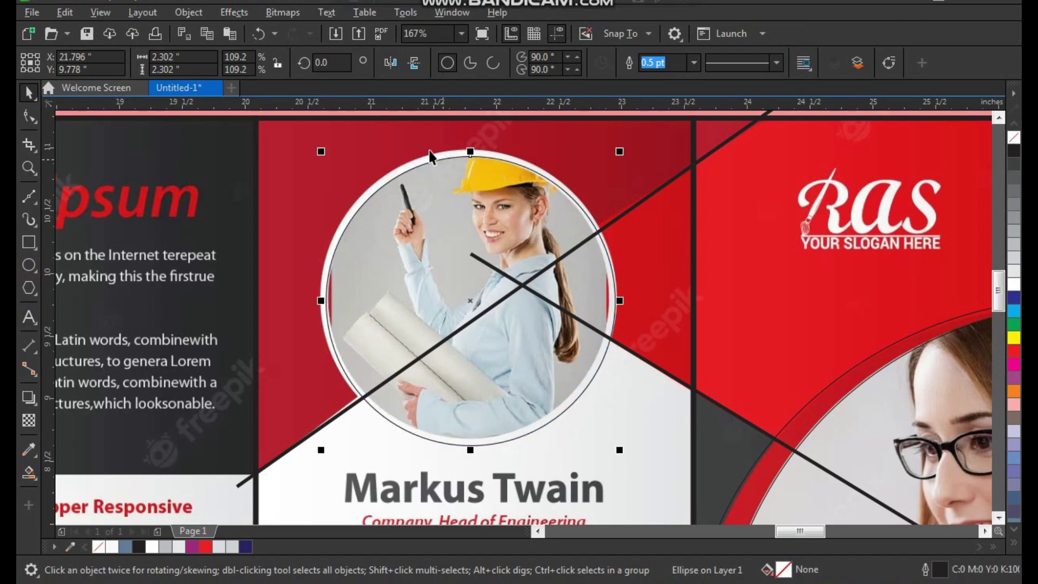
{"action": "scroll", "coordinate": [433, 156], "scroll_direction": "up", "scroll_amount": 2}
{"action": "scroll", "coordinate": [435, 277], "scroll_direction": "down", "scroll_amount": 2}
{"action": "left_click_drag", "start_coordinate": [291, 202], "coordinate": [287, 190]}
{"action": "right_click", "coordinate": [454, 296]}
Step: Fine-tune the portrait circle to about 2.32 inches wide and 2.3 inches high to fit the white ring
{"action": "left_click_drag", "start_coordinate": [454, 296], "coordinate": [569, 460]}
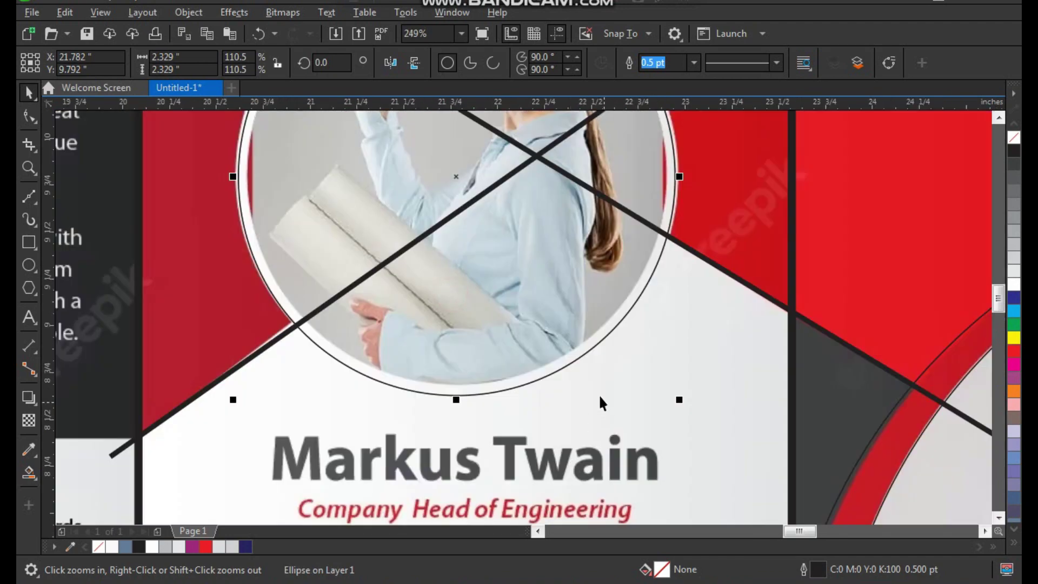
{"action": "left_click_drag", "start_coordinate": [458, 402], "coordinate": [458, 396]}
{"action": "scroll", "coordinate": [638, 309], "scroll_direction": "down", "scroll_amount": 1}
{"action": "key", "text": "F2"}
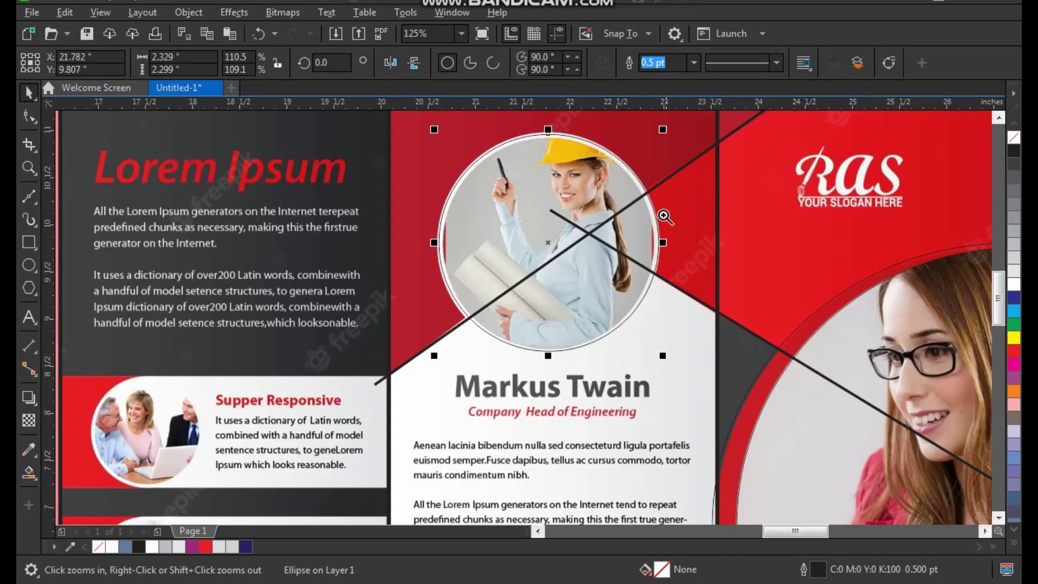
{"action": "left_click_drag", "start_coordinate": [636, 198], "coordinate": [670, 279]}
{"action": "left_click_drag", "start_coordinate": [547, 332], "coordinate": [542, 331]}
{"action": "scroll", "coordinate": [512, 331], "scroll_direction": "down", "scroll_amount": 5}
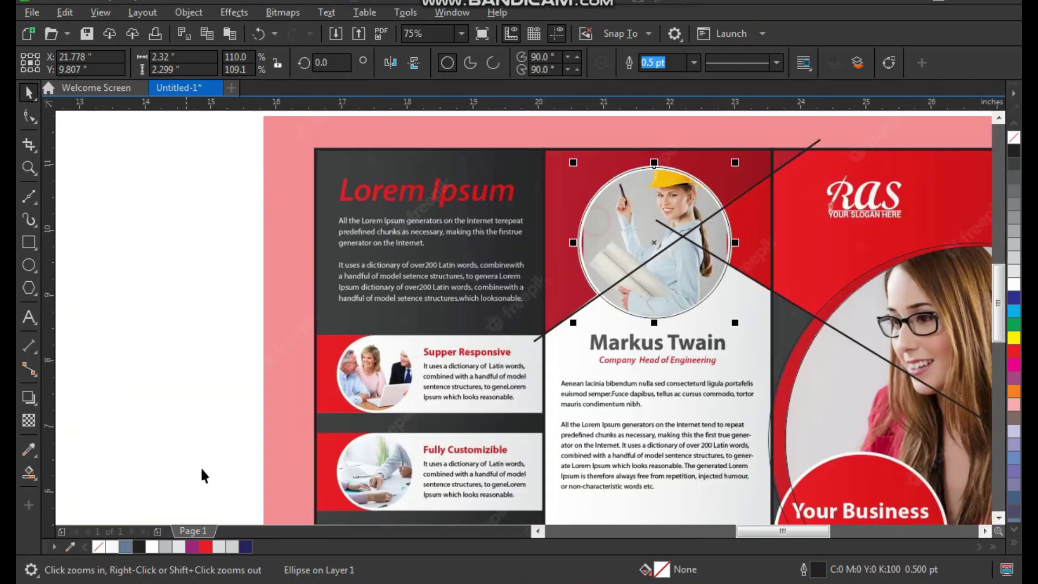
Step: Duplicate the left panel's rectangle at a reduced height of about 2.48 inches, starting at the top of the Supper Responsive band
{"action": "scroll", "coordinate": [205, 476], "scroll_direction": "down", "scroll_amount": 1}
{"action": "key", "text": "F2"}
{"action": "left_click_drag", "start_coordinate": [227, 282], "coordinate": [646, 583]}
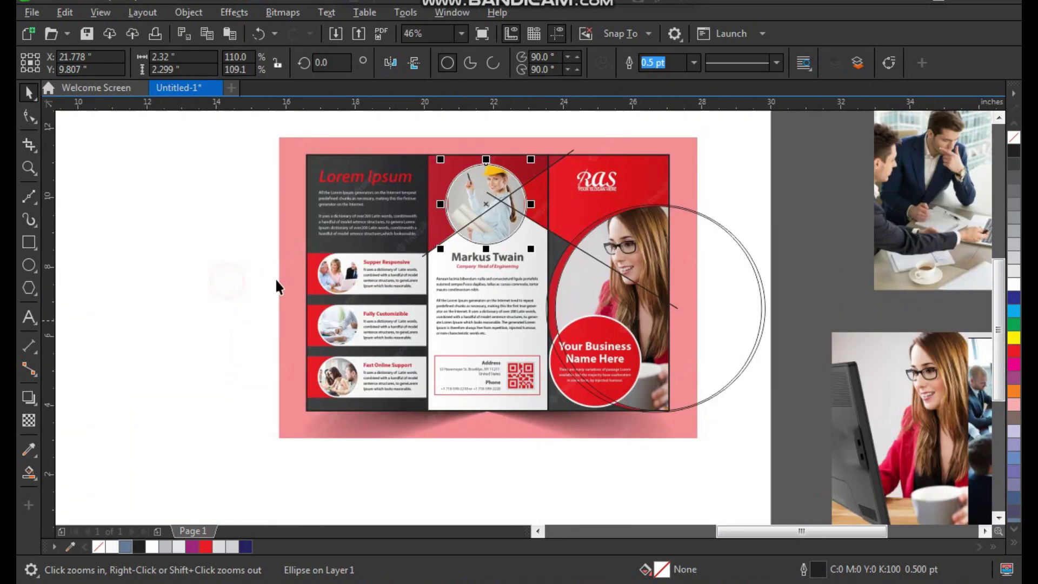
{"action": "scroll", "coordinate": [264, 197], "scroll_direction": "up", "scroll_amount": 1}
{"action": "key", "text": "space"}
{"action": "left_click", "coordinate": [452, 143]}
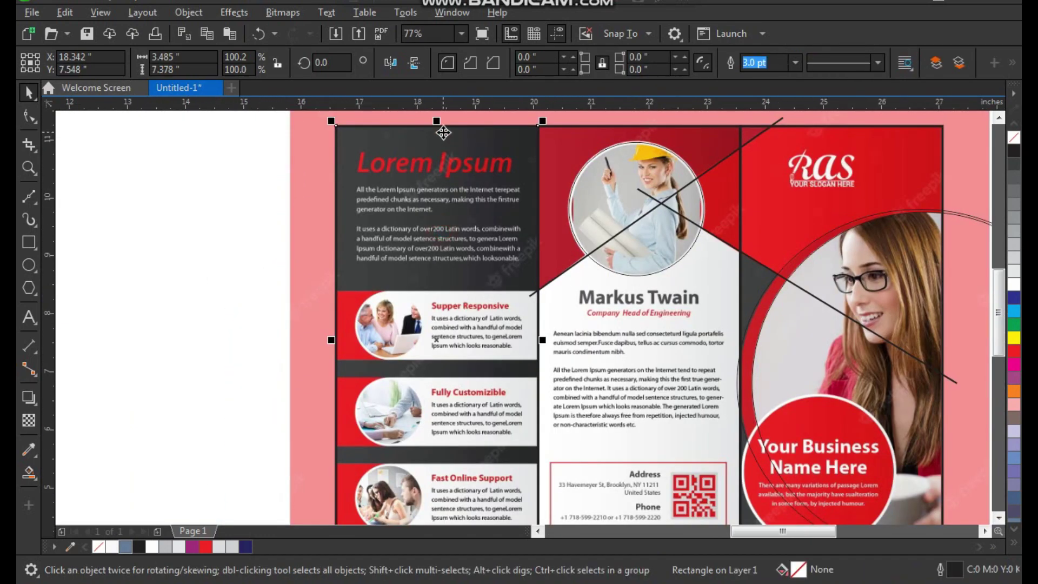
{"action": "left_click_drag", "start_coordinate": [436, 122], "coordinate": [437, 264]}
{"action": "key", "text": "z"}
{"action": "left_click", "coordinate": [384, 275]}
{"action": "key", "text": "space"}
{"action": "left_click_drag", "start_coordinate": [503, 306], "coordinate": [497, 352]}
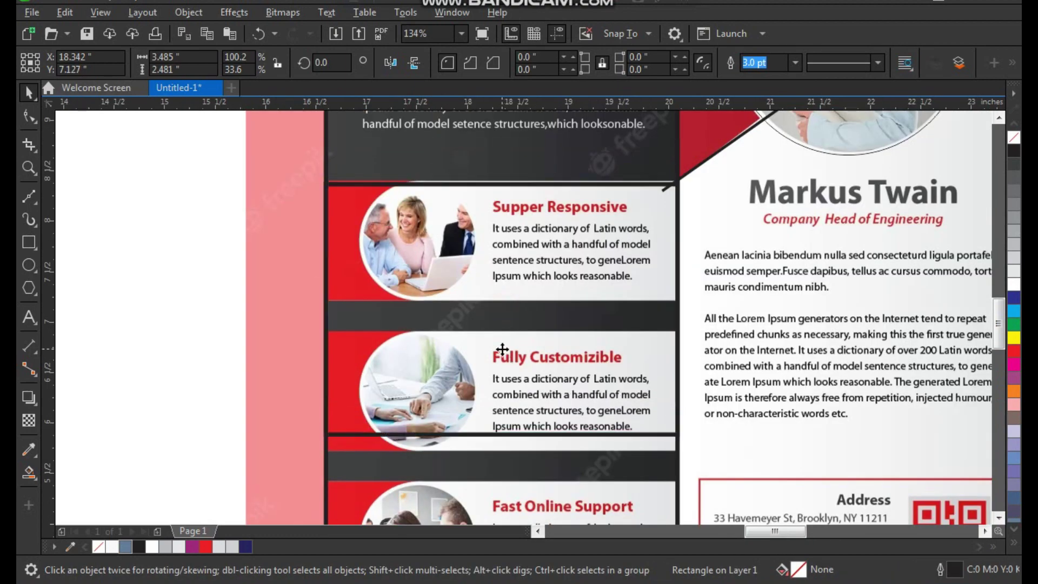
Step: Shorten the copied rectangle to about 1.2 inches high so it fits the Supper Responsive band
{"action": "left_click_drag", "start_coordinate": [501, 441], "coordinate": [502, 312]}
{"action": "key", "text": "F2"}
{"action": "left_click_drag", "start_coordinate": [343, 141], "coordinate": [548, 282]}
{"action": "left_click_drag", "start_coordinate": [686, 235], "coordinate": [686, 227]}
{"action": "scroll", "coordinate": [428, 278], "scroll_direction": "down", "scroll_amount": 2}
{"action": "key", "text": "F2"}
{"action": "left_click_drag", "start_coordinate": [355, 234], "coordinate": [721, 415]}
{"action": "key", "text": "shift+F2"}
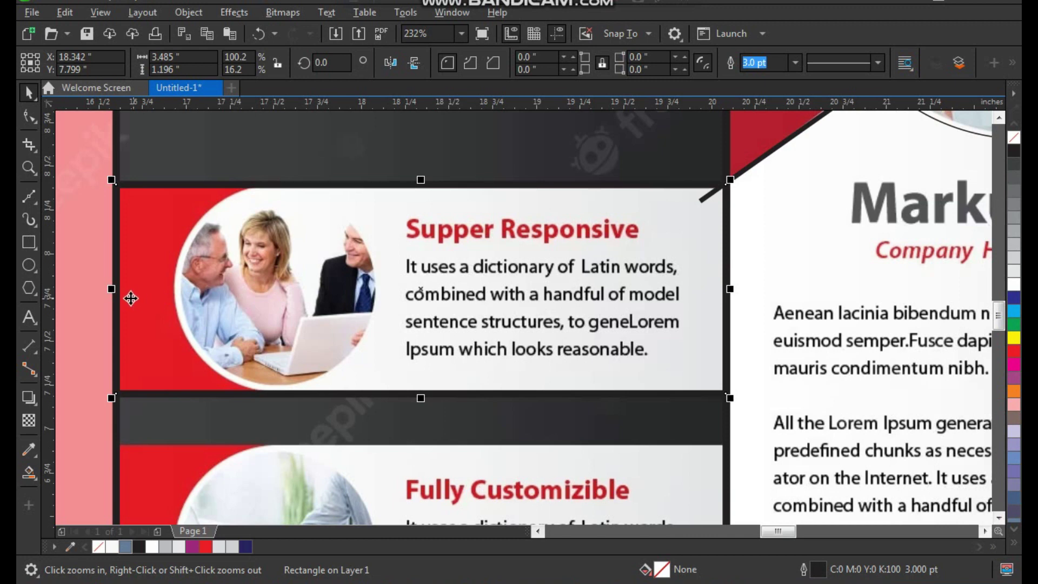
Step: Duplicate the band rectangle narrowed to about 3.13 inches against the panel's right edge, and round its corners fully into a pill
{"action": "left_click_drag", "start_coordinate": [108, 290], "coordinate": [170, 295]}
{"action": "key", "text": "F10"}
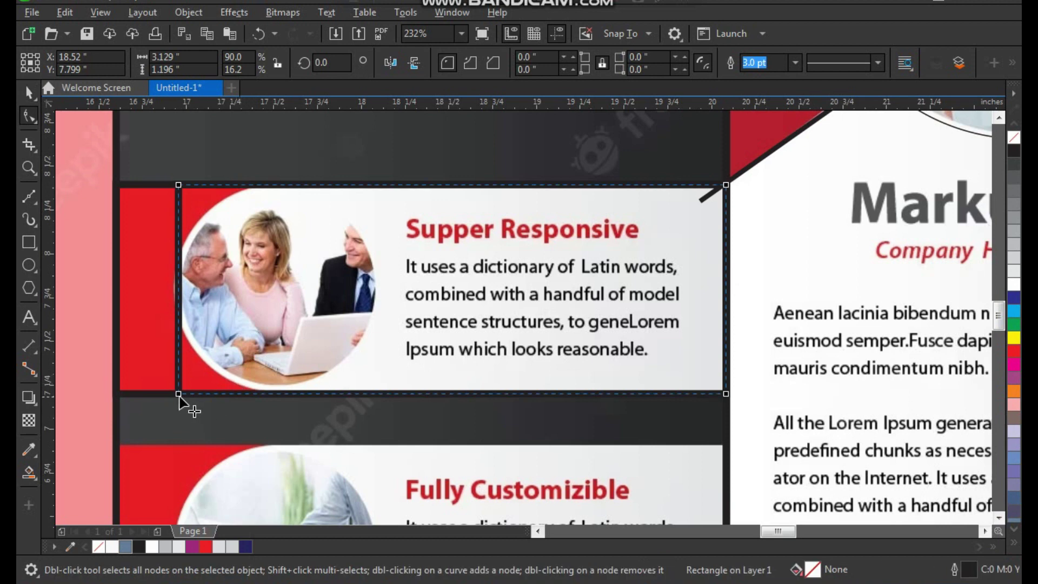
{"action": "left_click_drag", "start_coordinate": [180, 395], "coordinate": [293, 431]}
{"action": "key", "text": "space"}
Step: Duplicate the pill narrowed to about 1.14 inches wide as a circular frame around the band's group photo
{"action": "key", "text": "F3"}
{"action": "key", "text": "F2"}
{"action": "left_click_drag", "start_coordinate": [217, 174], "coordinate": [633, 421]}
{"action": "left_click_drag", "start_coordinate": [726, 302], "coordinate": [416, 303]}
{"action": "right_click", "coordinate": [416, 304]}
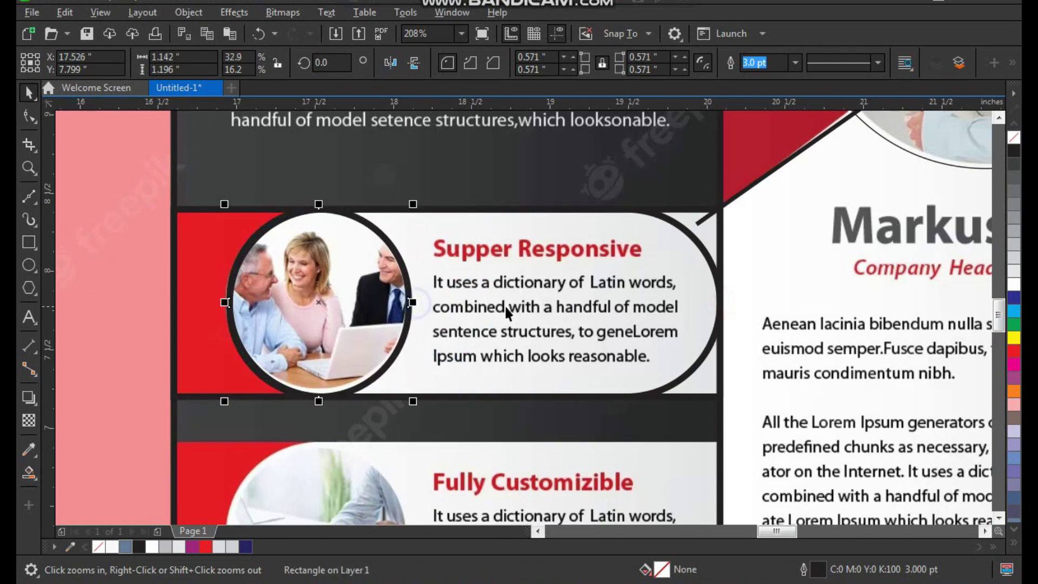
Step: Extend the right end of the pill shape past the panel edge to about 4.07 inches wide
{"action": "left_click", "coordinate": [512, 307]}
{"action": "key", "text": "F10"}
{"action": "left_click", "coordinate": [562, 173]}
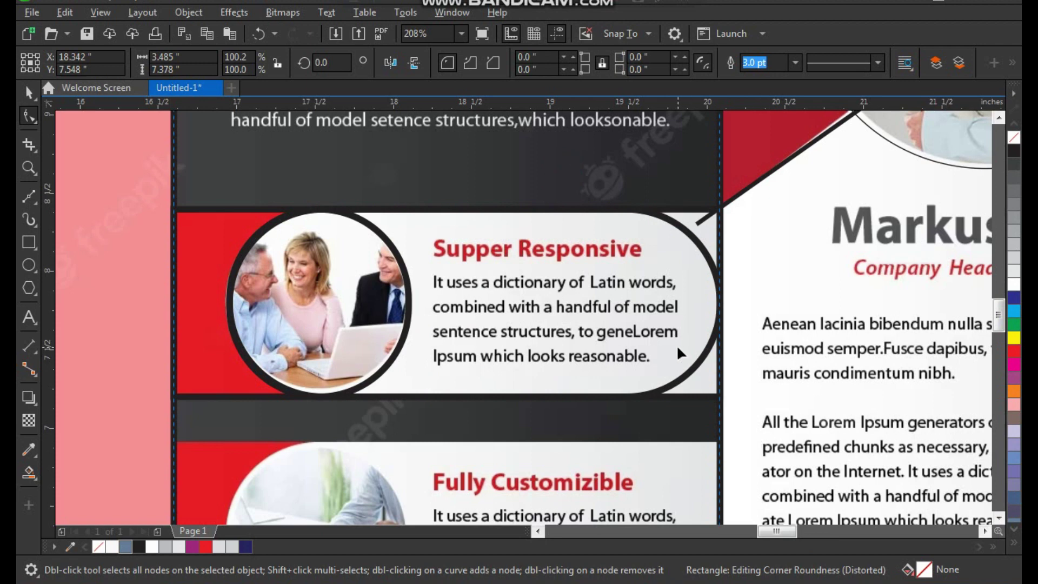
{"action": "left_click", "coordinate": [615, 241]}
{"action": "left_click_drag", "start_coordinate": [627, 398], "coordinate": [776, 401]}
{"action": "key", "text": "space"}
Step: Intersect the band rectangle with the extended pill and keep only the part of the pill inside the band
{"action": "left_click", "coordinate": [215, 235]}
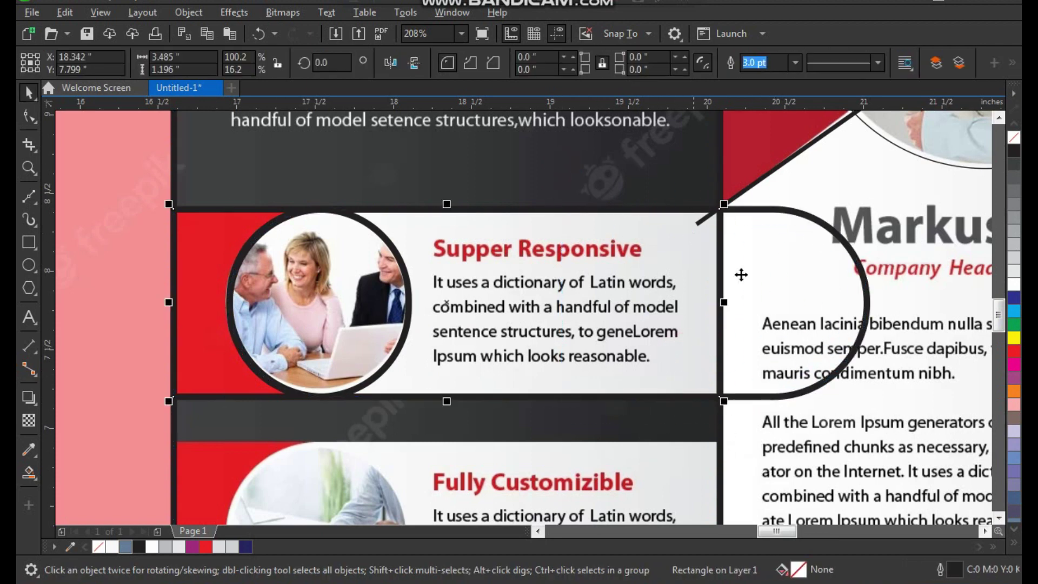
{"action": "left_click", "coordinate": [797, 272], "text": "shift"}
{"action": "left_click", "coordinate": [520, 64]}
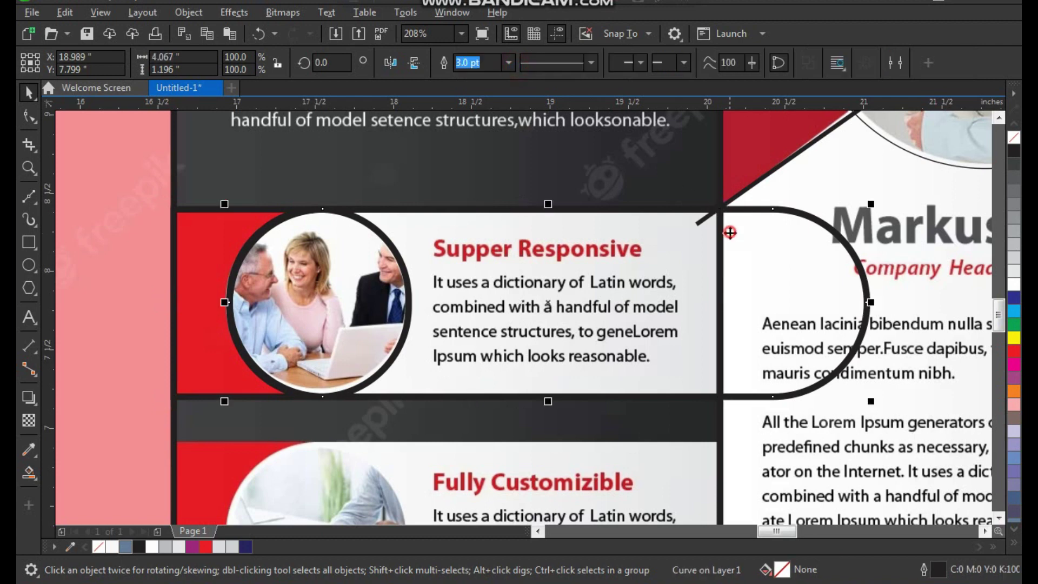
{"action": "key", "text": "ctrl+z"}
{"action": "key", "text": "ctrl+z"}
{"action": "key", "text": "ctrl+z"}
{"action": "key", "text": "ctrl+z"}
{"action": "key", "text": "ctrl+shift+z"}
{"action": "key", "text": "ctrl+shift+z"}
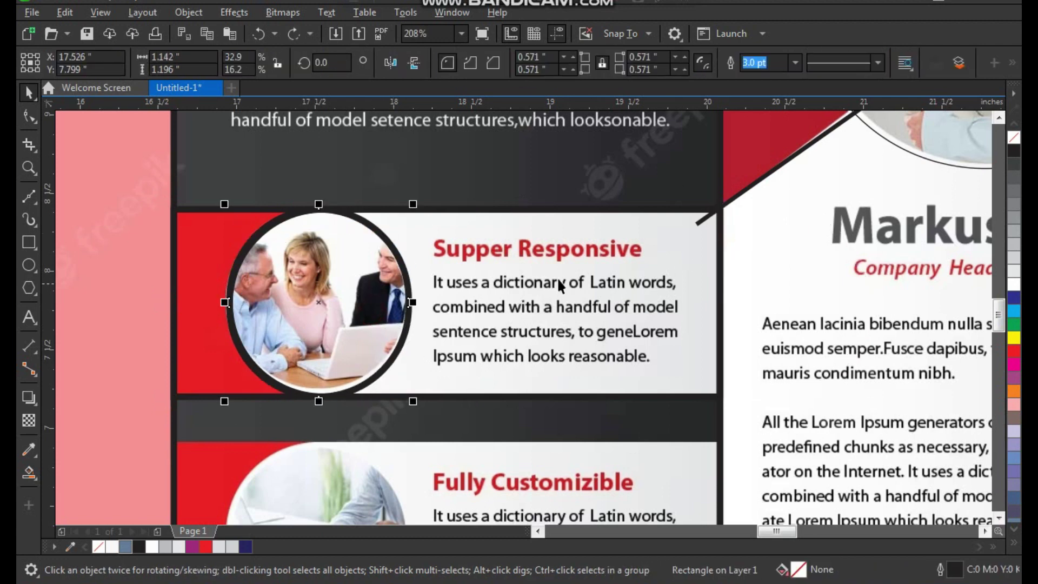
Step: Fill the circular frame and the rounded text area white, and the band rectangle behind them red
{"action": "left_click", "coordinate": [1013, 281]}
{"action": "left_click", "coordinate": [597, 306]}
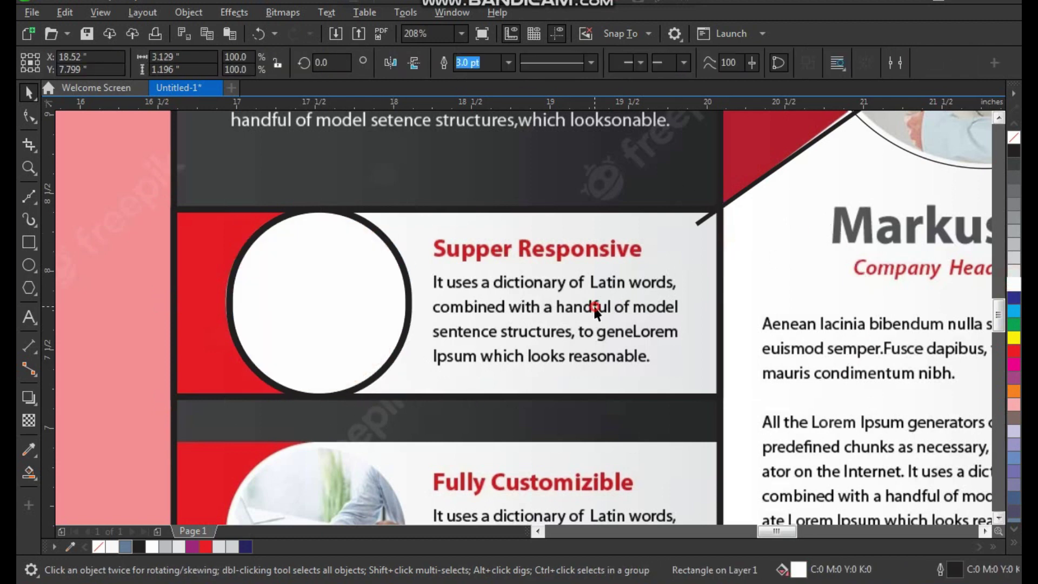
{"action": "left_click", "coordinate": [1014, 286]}
{"action": "left_click", "coordinate": [213, 244]}
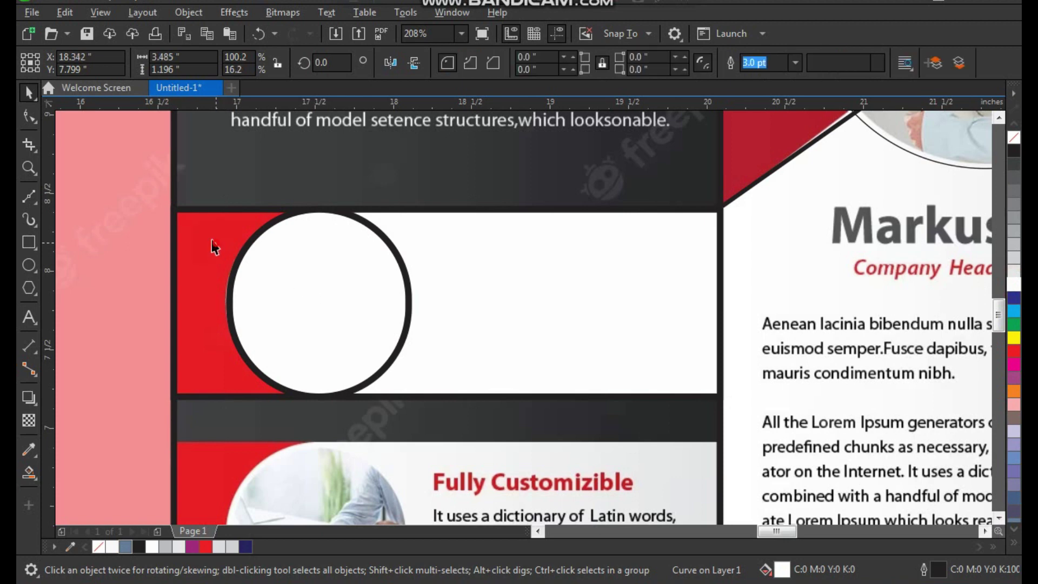
{"action": "left_click", "coordinate": [1014, 352]}
Step: Remove the outlines from the band's three shapes and give the circular frame a black outline
{"action": "left_click_drag", "start_coordinate": [140, 201], "coordinate": [732, 458]}
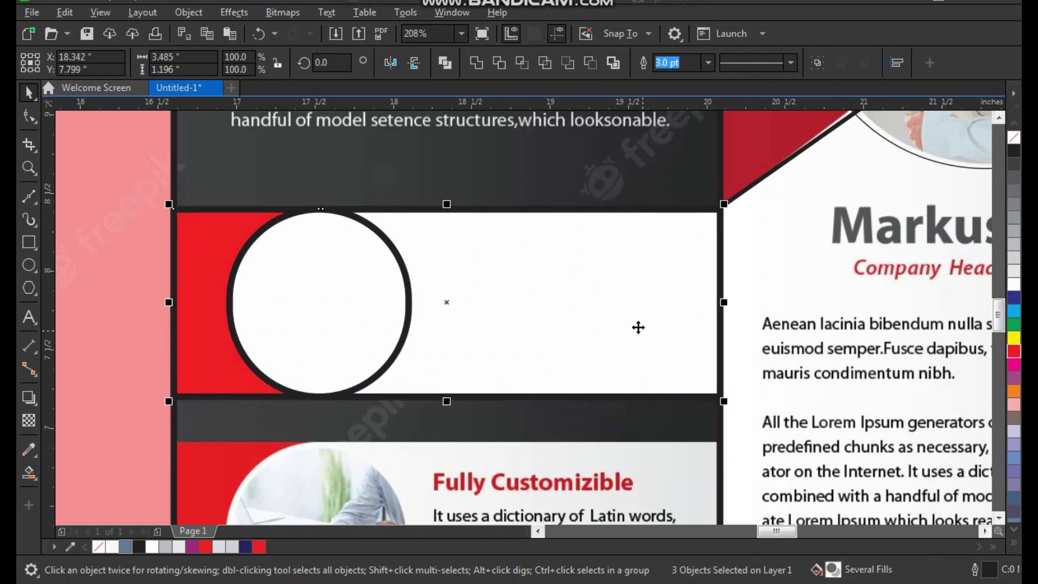
{"action": "right_click", "coordinate": [1014, 137]}
{"action": "scroll", "coordinate": [254, 308], "scroll_direction": "down", "scroll_amount": 3}
{"action": "key", "text": "z"}
{"action": "left_click", "coordinate": [447, 398]}
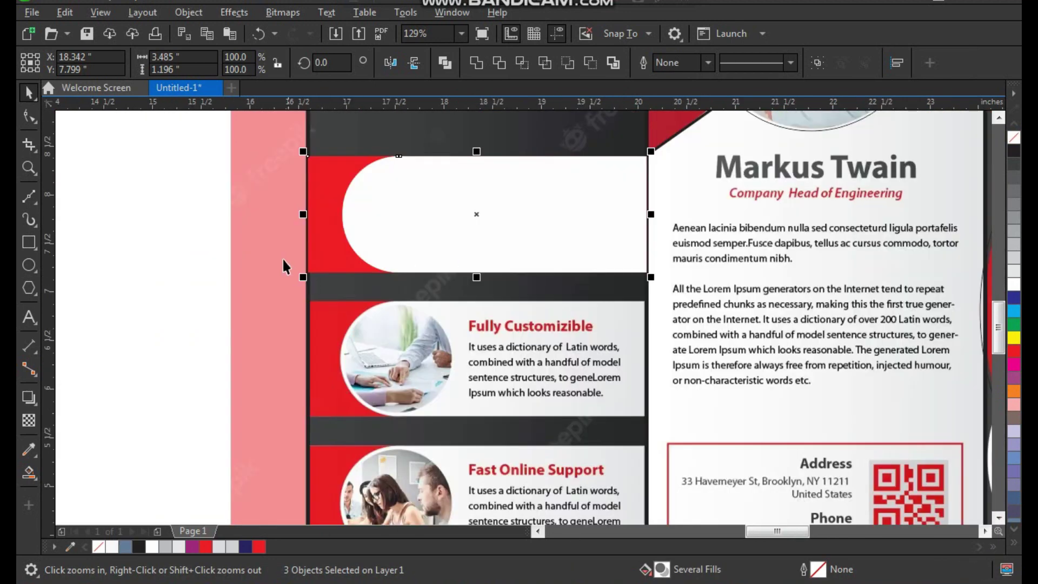
{"action": "left_click", "coordinate": [400, 204]}
{"action": "right_click", "coordinate": [1015, 151]}
Step: Duplicate the finished band onto the Fully Customizible row and repeat the copy for the Fast Online Support row
{"action": "left_click_drag", "start_coordinate": [267, 132], "coordinate": [670, 298]}
{"action": "left_click_drag", "start_coordinate": [601, 249], "coordinate": [598, 386]}
{"action": "right_click", "coordinate": [598, 386]}
{"action": "key", "text": "ctrl+r"}
{"action": "key", "text": "F3"}
Step: Sample the dark greys at the right and left ends of the left panel's bottom strip into the document palette
{"action": "key", "text": "F2"}
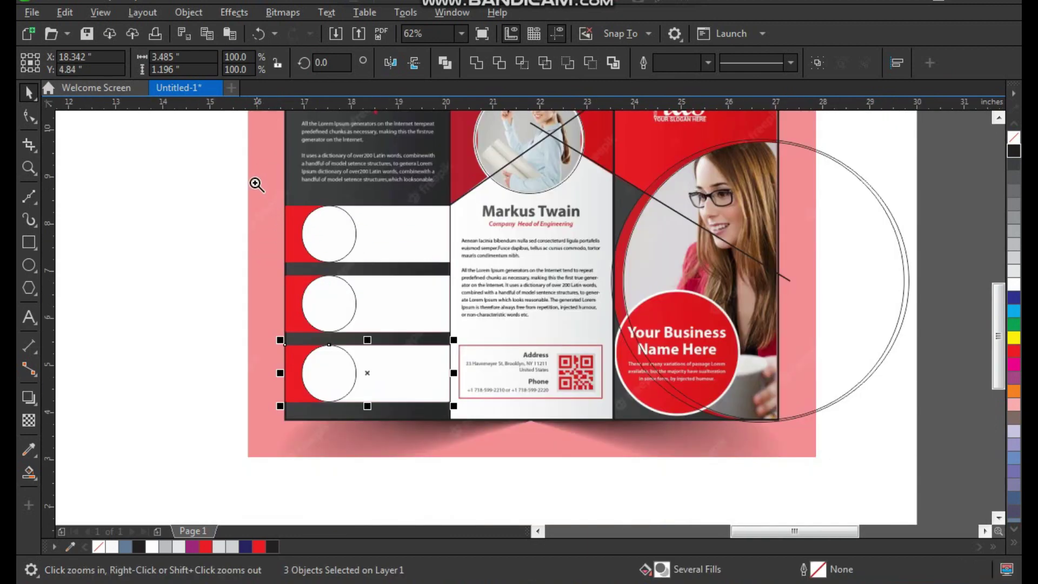
{"action": "left_click_drag", "start_coordinate": [255, 161], "coordinate": [529, 441]}
{"action": "scroll", "coordinate": [312, 502], "scroll_direction": "down", "scroll_amount": 1}
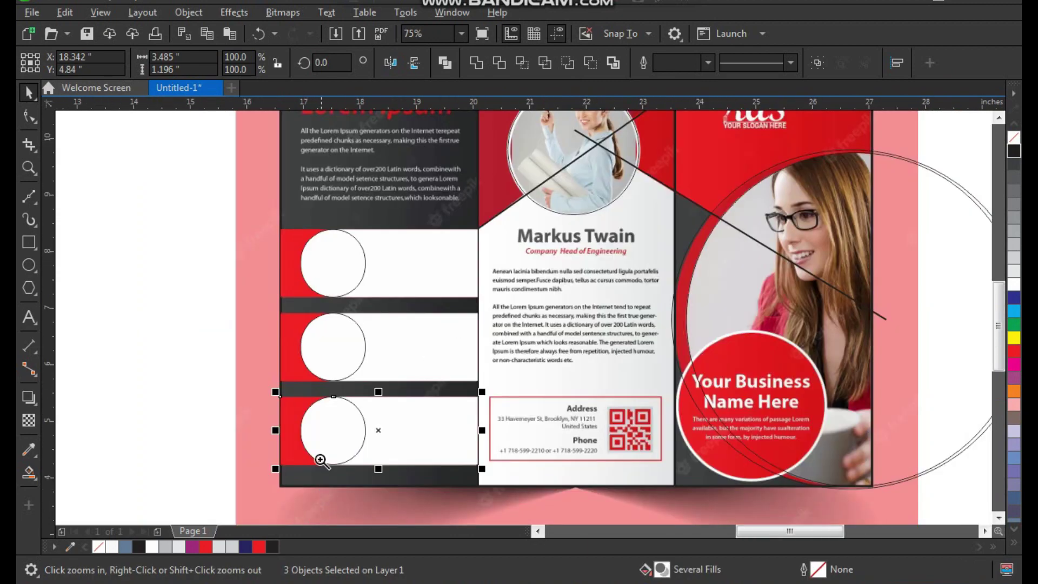
{"action": "left_click_drag", "start_coordinate": [557, 504], "coordinate": [557, 504]}
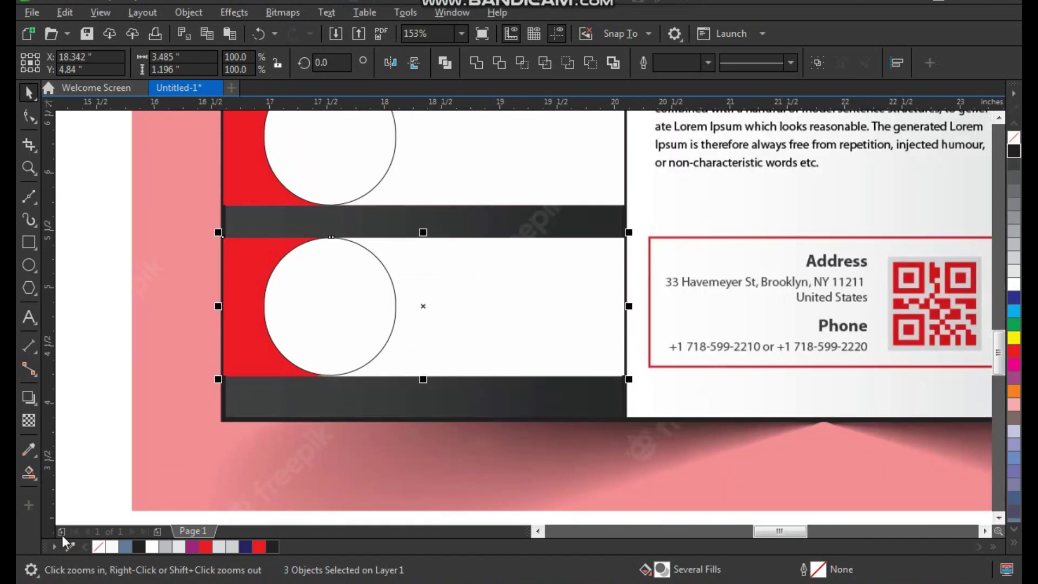
{"action": "left_click", "coordinate": [601, 385]}
{"action": "left_click", "coordinate": [238, 408]}
Step: Try a horizontal gradient of the two sampled dark greys on the left panel's rectangle, and clear its fill again
{"action": "left_click", "coordinate": [120, 475]}
{"action": "left_click", "coordinate": [332, 417]}
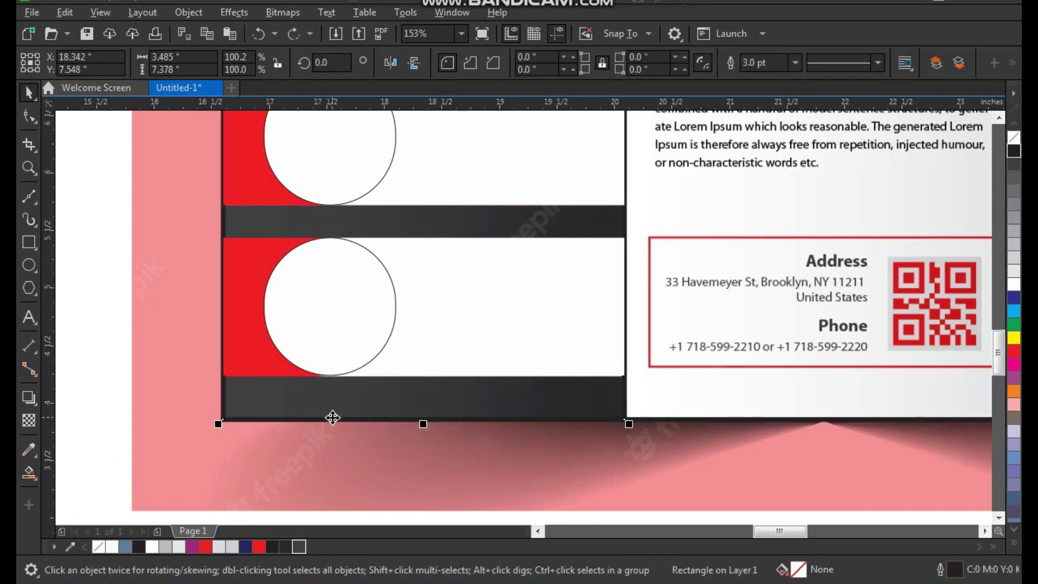
{"action": "left_click", "coordinate": [285, 546]}
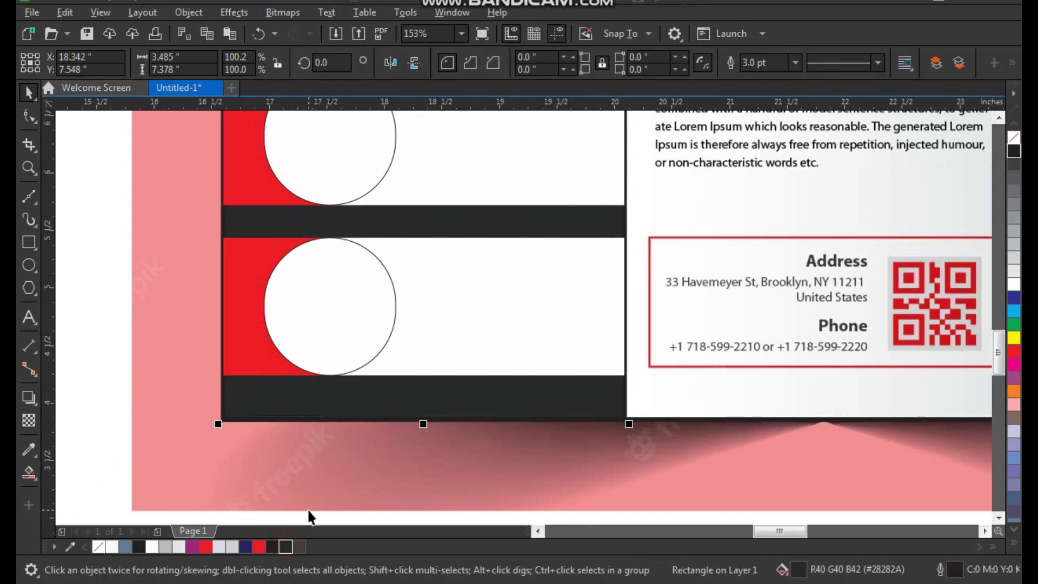
{"action": "left_click", "coordinate": [25, 478]}
{"action": "left_click", "coordinate": [81, 472]}
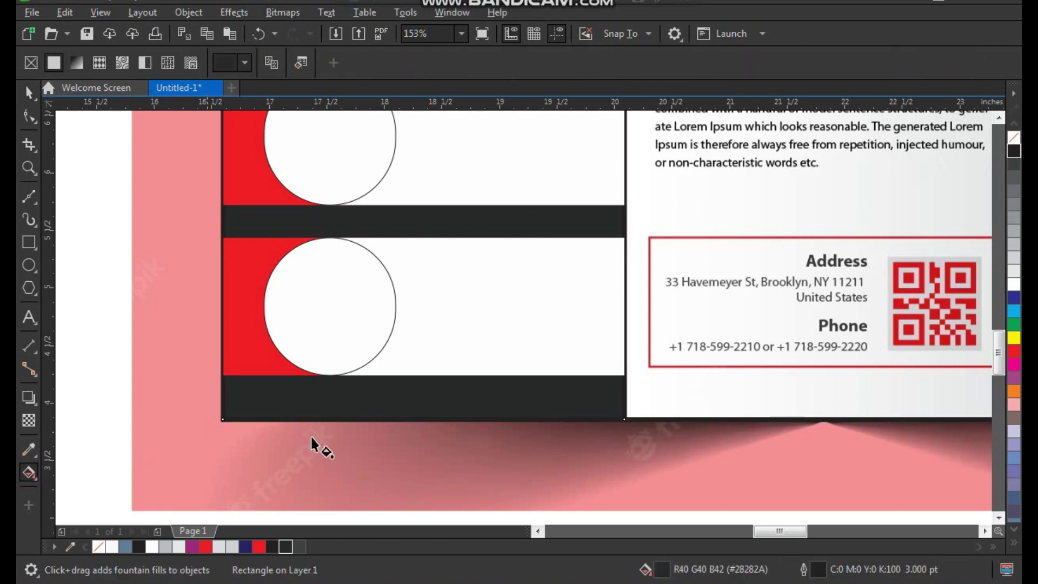
{"action": "left_click_drag", "start_coordinate": [573, 403], "coordinate": [275, 402]}
{"action": "left_click_drag", "start_coordinate": [300, 466], "coordinate": [275, 402]}
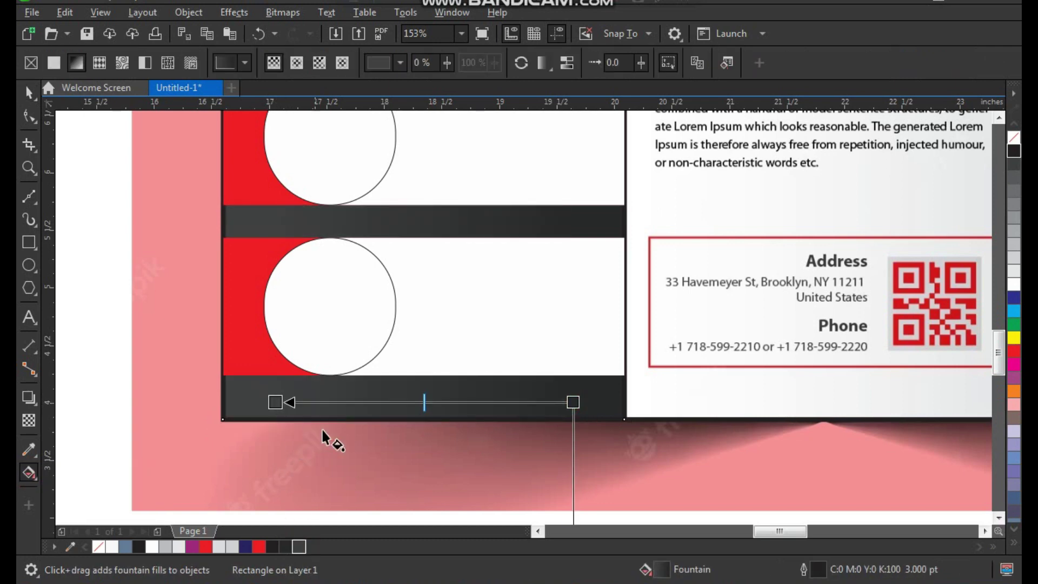
{"action": "left_click", "coordinate": [1013, 138]}
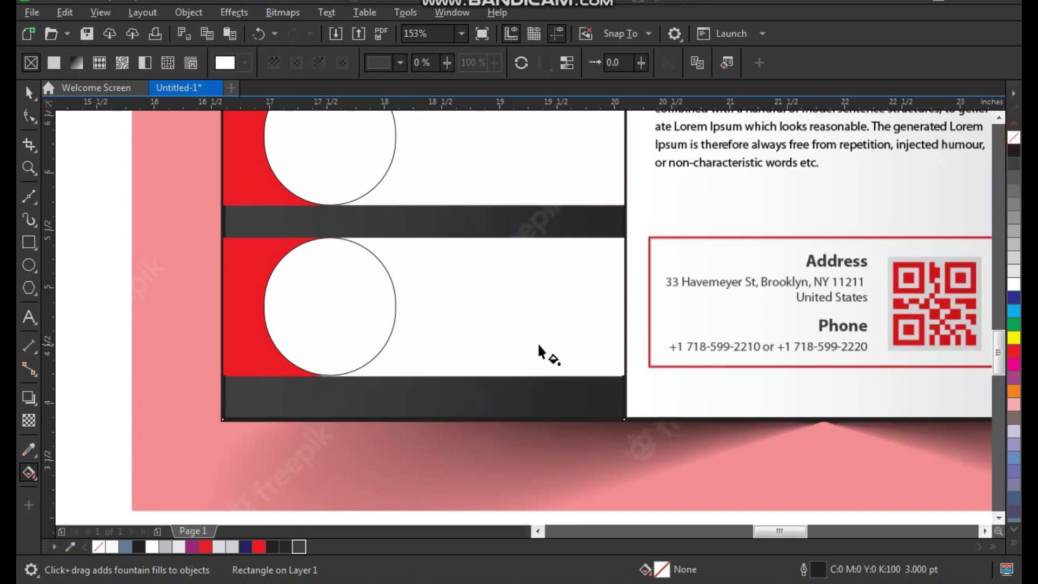
{"action": "key", "text": "space"}
{"action": "scroll", "coordinate": [309, 420], "scroll_direction": "down", "scroll_amount": 2}
{"action": "key", "text": "F2"}
{"action": "key", "text": "shift+F2"}
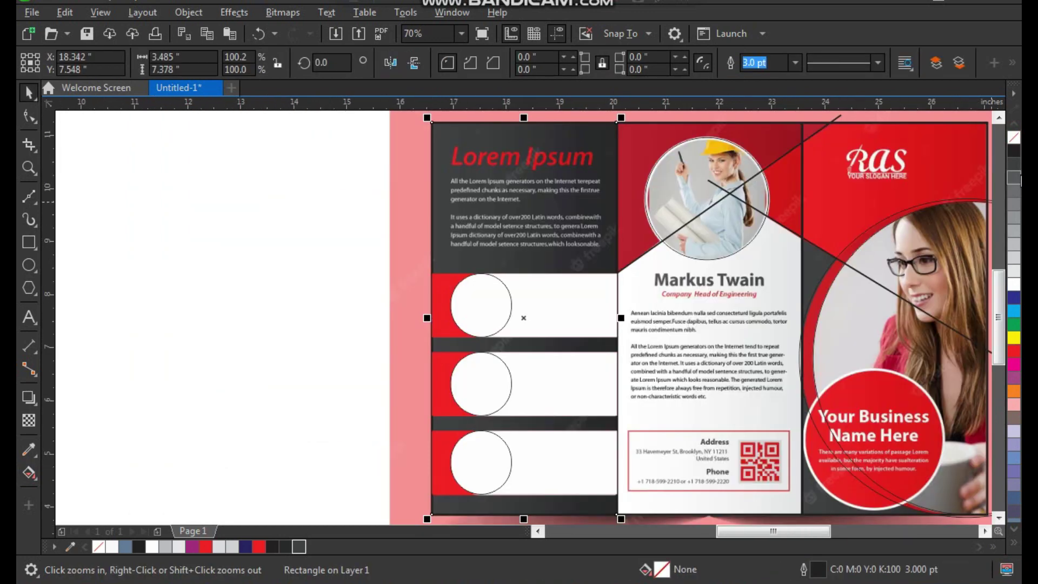
{"action": "left_click", "coordinate": [362, 295]}
Step: Use Smart Fill in blue-grey (C40 M20 Y0 K40) on the dark red area around the engineer portrait and its small corner in the right panel
{"action": "scroll", "coordinate": [390, 227], "scroll_direction": "down", "scroll_amount": 2}
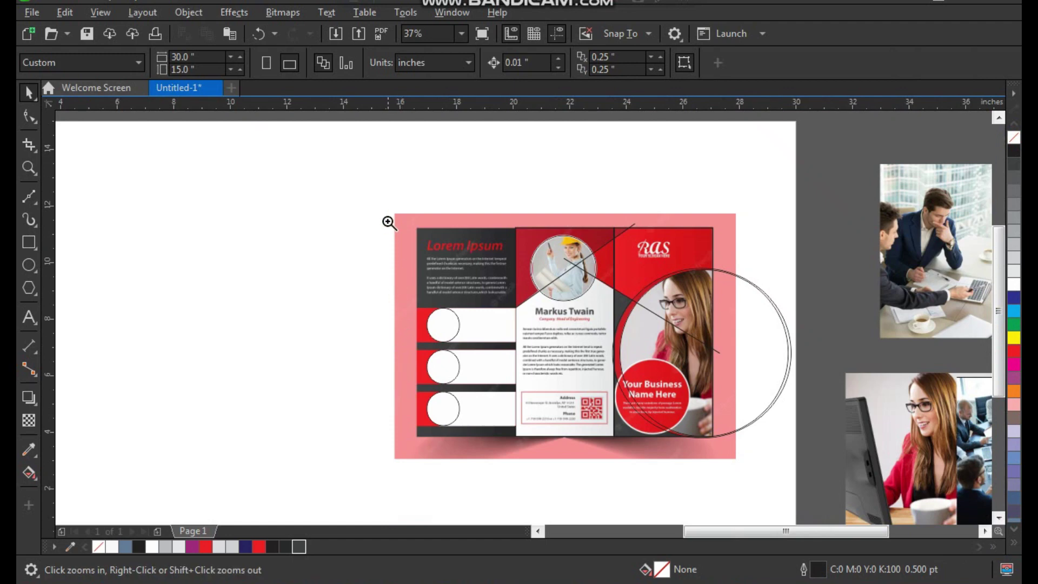
{"action": "scroll", "coordinate": [582, 442], "scroll_direction": "down", "scroll_amount": 1}
{"action": "left_click_drag", "start_coordinate": [621, 335], "coordinate": [728, 421]}
{"action": "key", "text": "F2"}
{"action": "left_click_drag", "start_coordinate": [567, 121], "coordinate": [296, 332]}
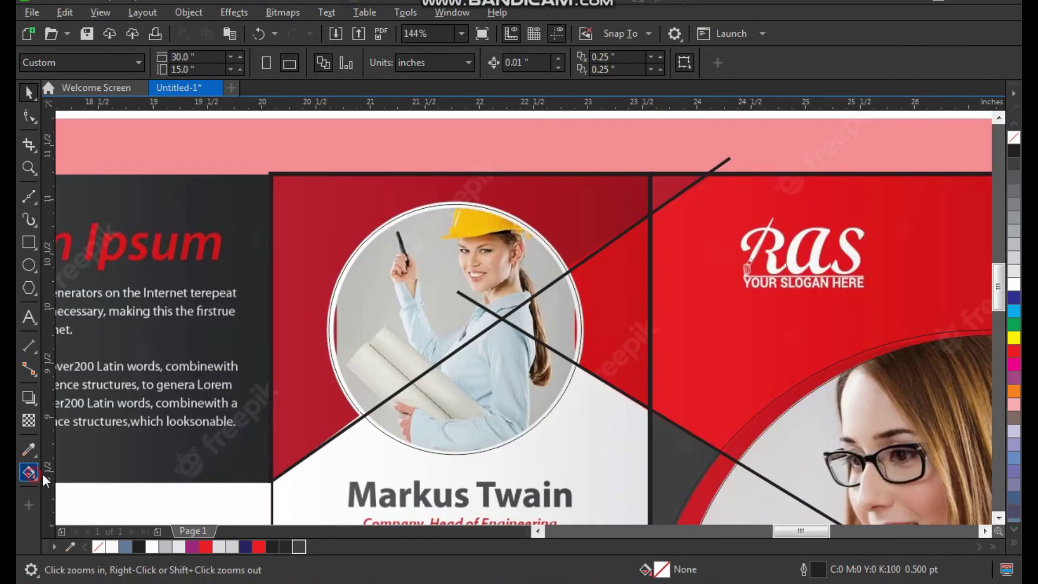
{"action": "left_click", "coordinate": [38, 472]}
{"action": "left_click", "coordinate": [96, 472]}
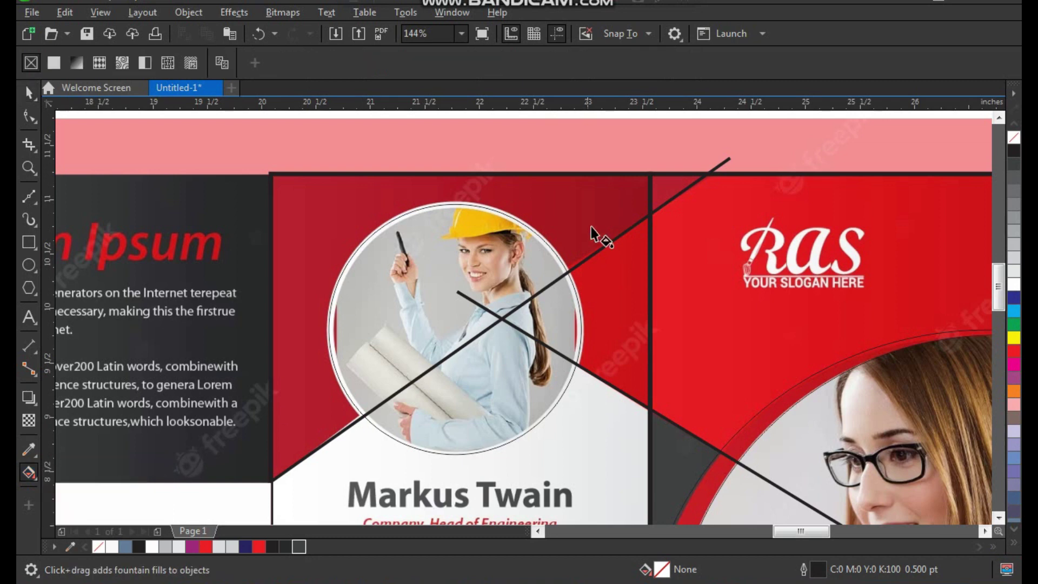
{"action": "left_click", "coordinate": [36, 475]}
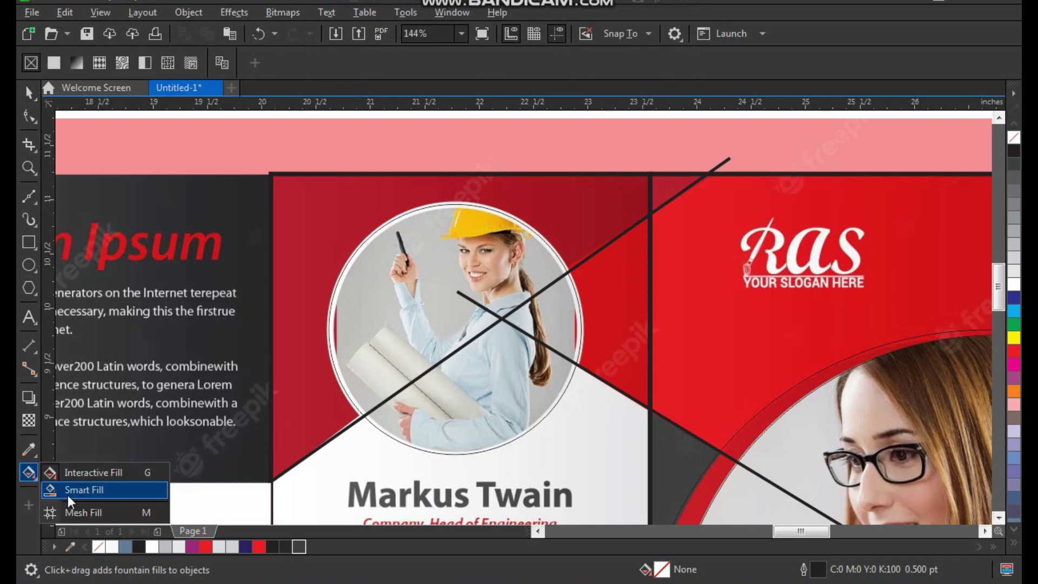
{"action": "left_click", "coordinate": [78, 488]}
{"action": "left_click", "coordinate": [577, 217]}
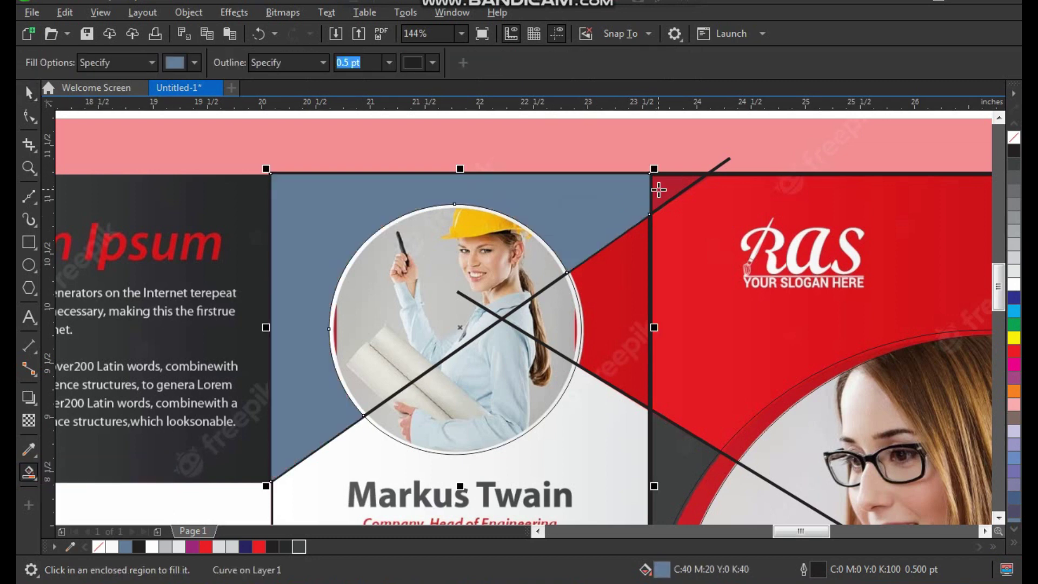
{"action": "left_click", "coordinate": [658, 189]}
Step: Use Smart Fill on the bright red wedge beside the engineer portrait and the red area behind the RAS logo
{"action": "key", "text": "space"}
{"action": "key", "text": "F3"}
{"action": "key", "text": "F2"}
{"action": "left_click_drag", "start_coordinate": [528, 194], "coordinate": [743, 394]}
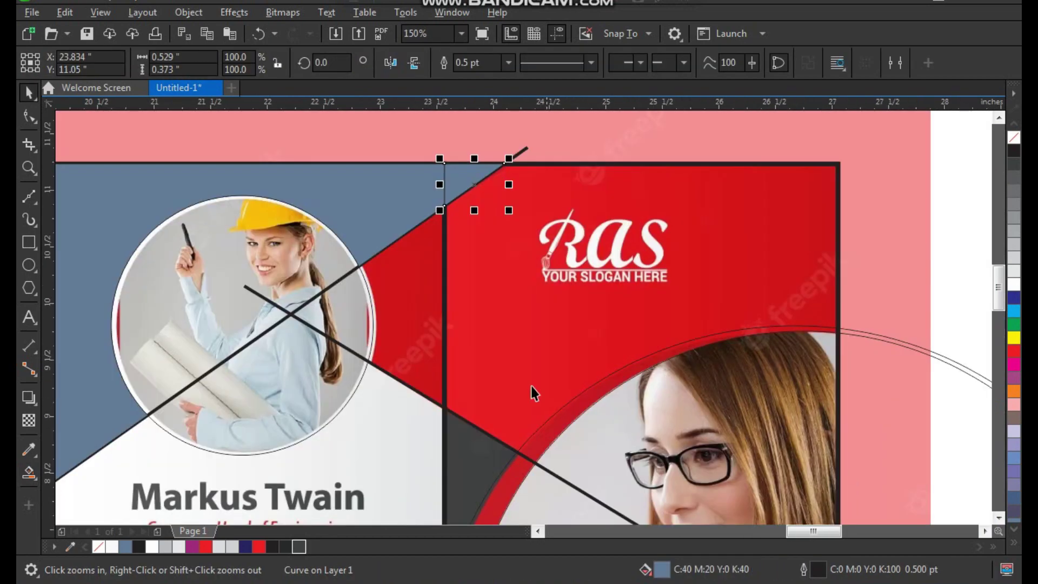
{"action": "left_click", "coordinate": [30, 473]}
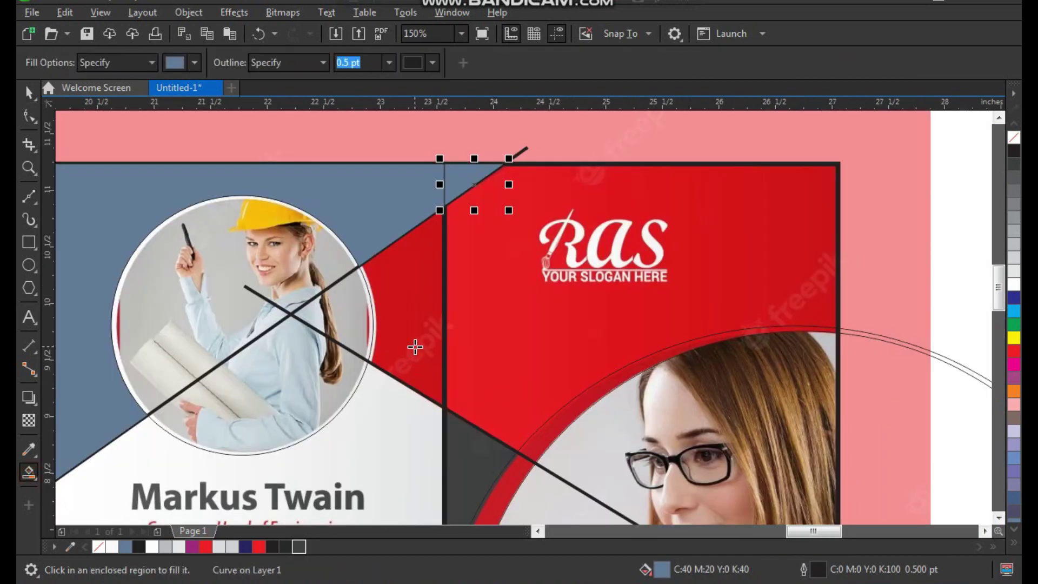
{"action": "left_click", "coordinate": [416, 347]}
{"action": "left_click", "coordinate": [522, 339]}
Step: Use Smart Fill on the red ring around the cover portrait, both above and below the slanted line
{"action": "scroll", "coordinate": [497, 310], "scroll_direction": "down", "scroll_amount": 3}
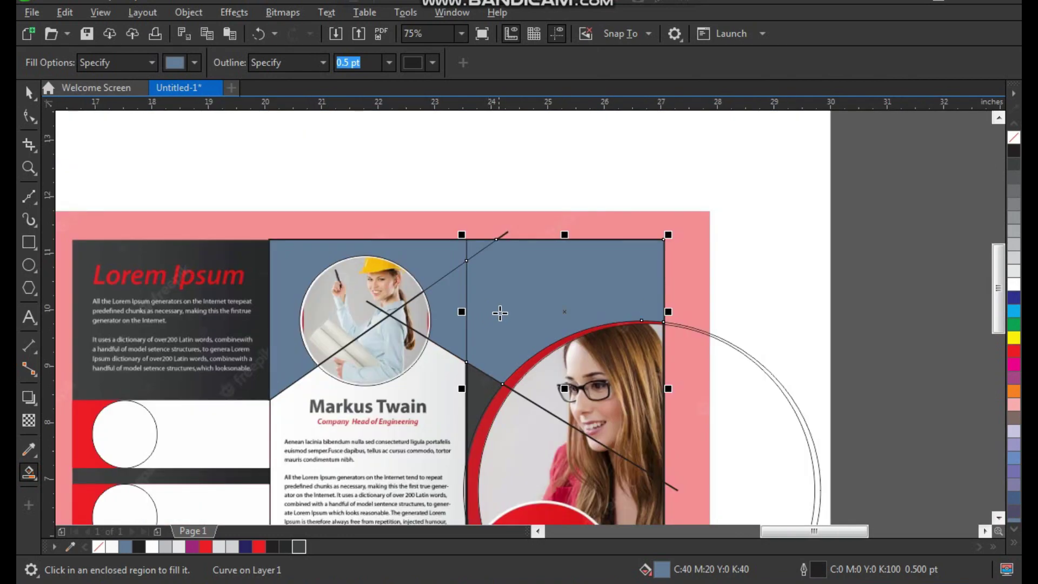
{"action": "key", "text": "space"}
{"action": "scroll", "coordinate": [510, 276], "scroll_direction": "down", "scroll_amount": 3}
{"action": "left_click_drag", "start_coordinate": [680, 485], "coordinate": [677, 482]}
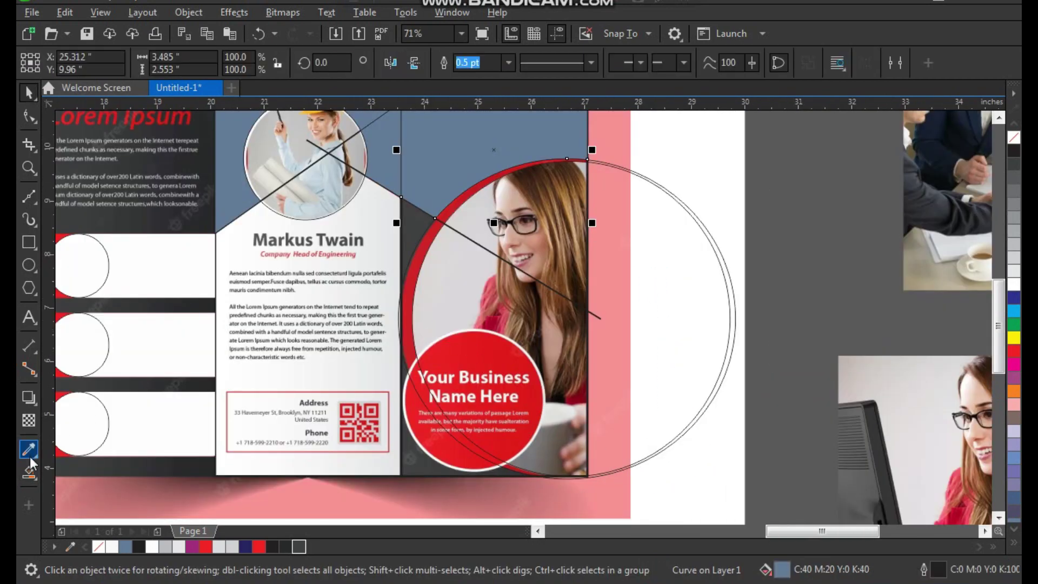
{"action": "scroll", "coordinate": [320, 319], "scroll_direction": "down", "scroll_amount": 3}
{"action": "key", "text": "F2"}
{"action": "left_click_drag", "start_coordinate": [255, 176], "coordinate": [511, 402]}
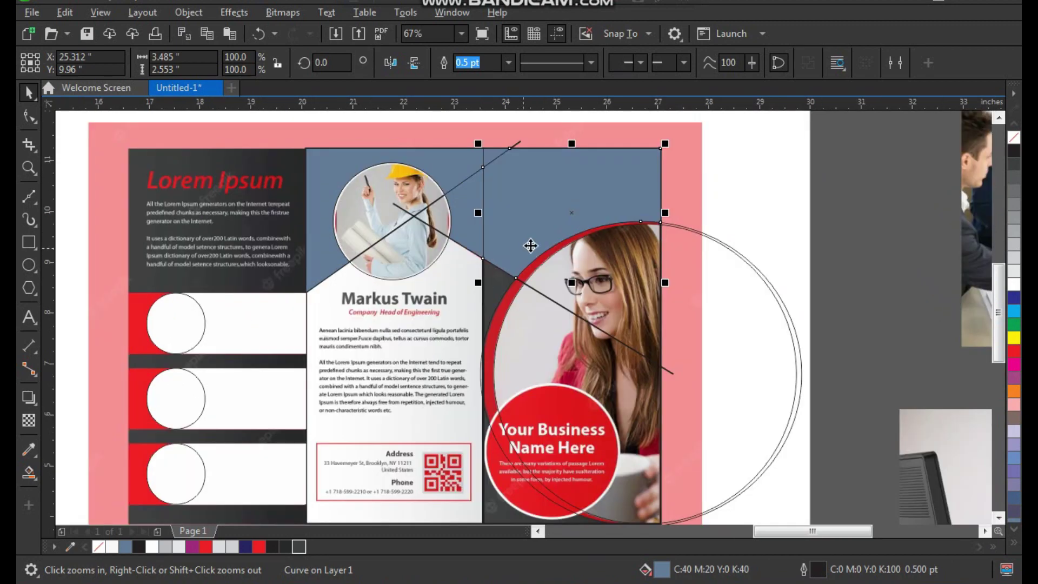
{"action": "left_click_drag", "start_coordinate": [466, 221], "coordinate": [636, 393]}
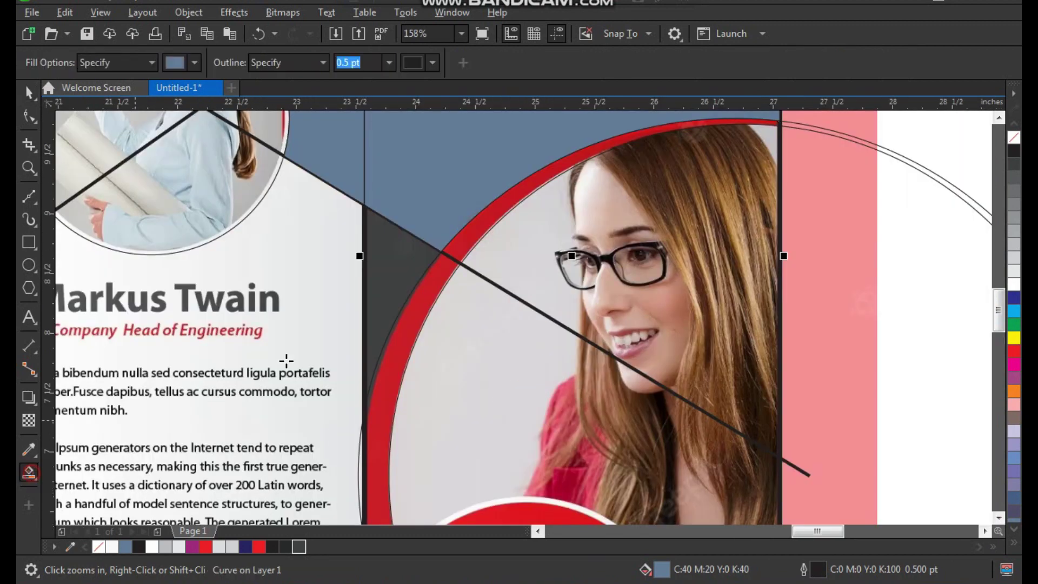
{"action": "left_click", "coordinate": [500, 208]}
{"action": "left_click", "coordinate": [423, 295]}
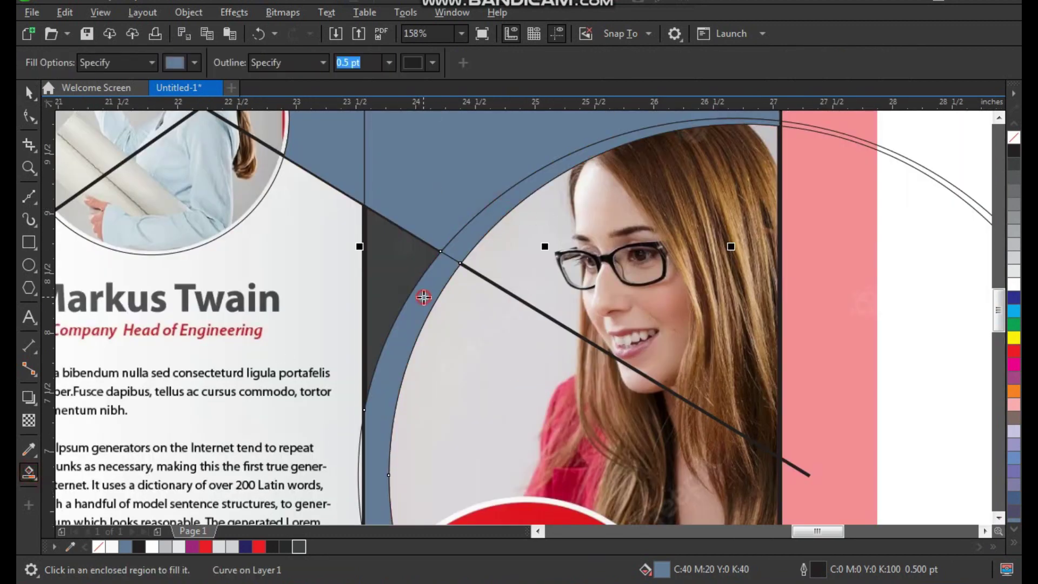
Step: Use Smart Fill on the dark grey corner beside the cover portrait's ring and the dark area below it in the right panel
{"action": "left_click", "coordinate": [401, 271]}
{"action": "scroll", "coordinate": [422, 357], "scroll_direction": "down", "scroll_amount": 5}
{"action": "key", "text": "z"}
{"action": "left_click", "coordinate": [444, 435]}
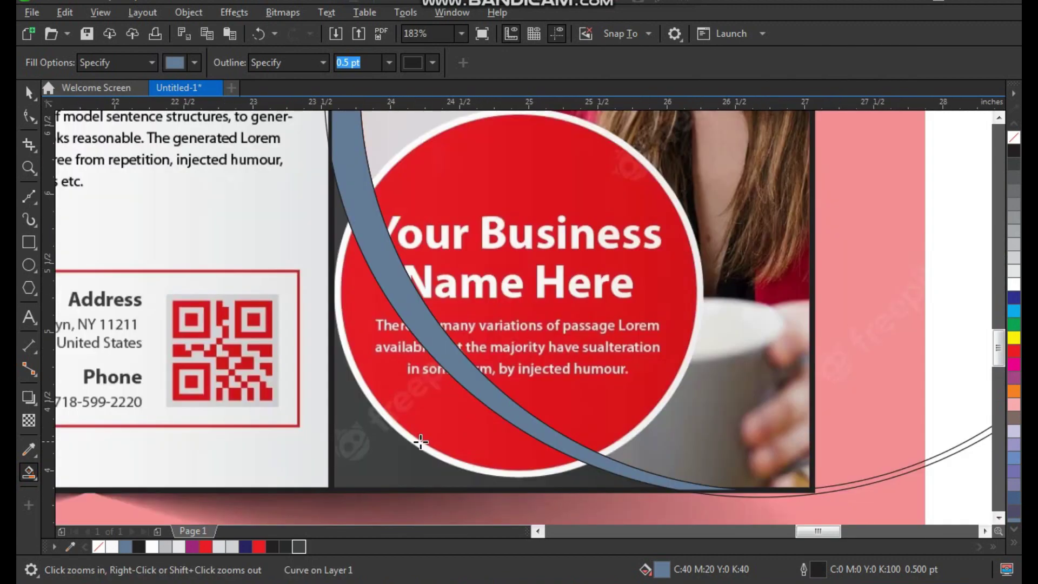
{"action": "left_click", "coordinate": [374, 448]}
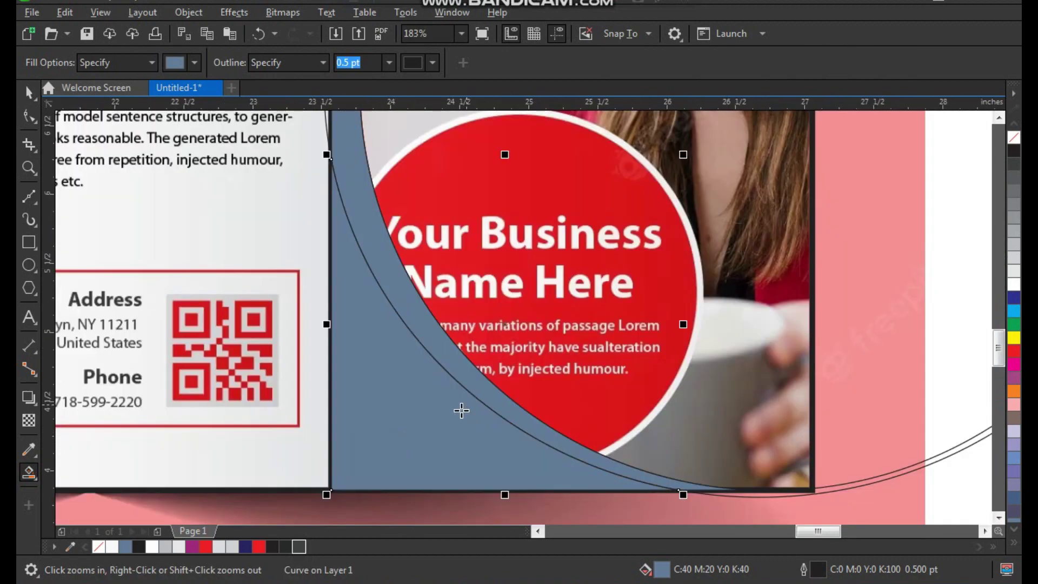
Step: Draw a circle about 2.59 inches across and fit it over the round business name badge on the cover
{"action": "scroll", "coordinate": [472, 404], "scroll_direction": "down", "scroll_amount": 3}
{"action": "key", "text": "space"}
{"action": "key", "text": "z"}
{"action": "scroll", "coordinate": [537, 340], "scroll_direction": "down", "scroll_amount": 3}
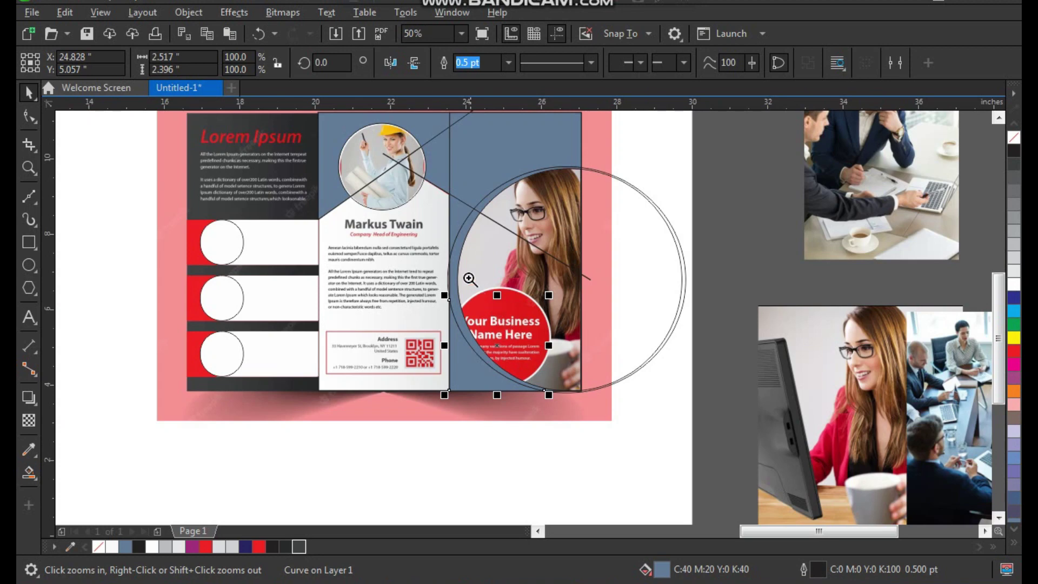
{"action": "scroll", "coordinate": [536, 360], "scroll_direction": "up", "scroll_amount": 3}
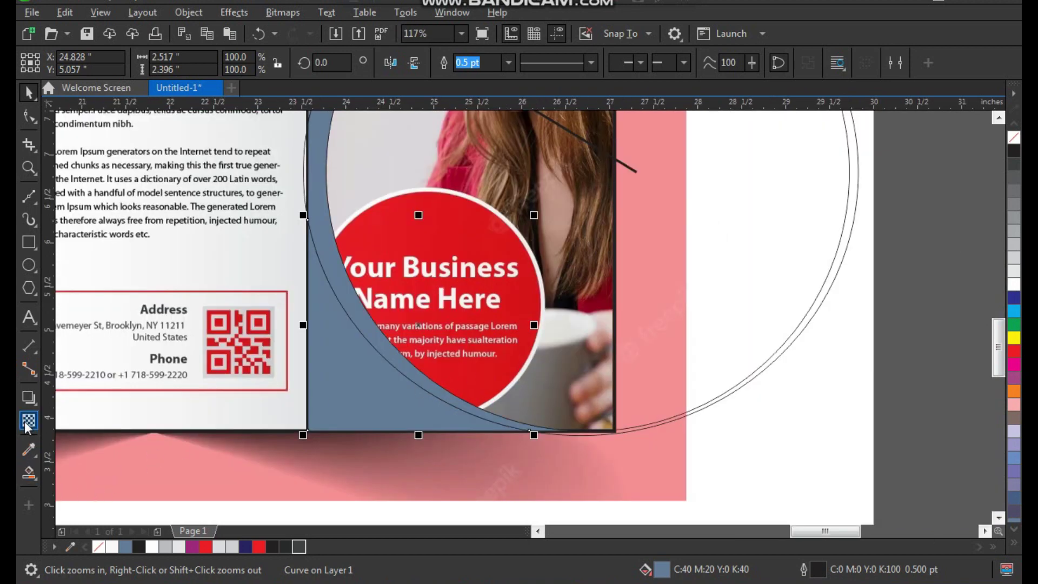
{"action": "left_click", "coordinate": [28, 265]}
{"action": "left_click_drag", "start_coordinate": [391, 231], "coordinate": [614, 453]}
{"action": "left_click_drag", "start_coordinate": [573, 364], "coordinate": [492, 319]}
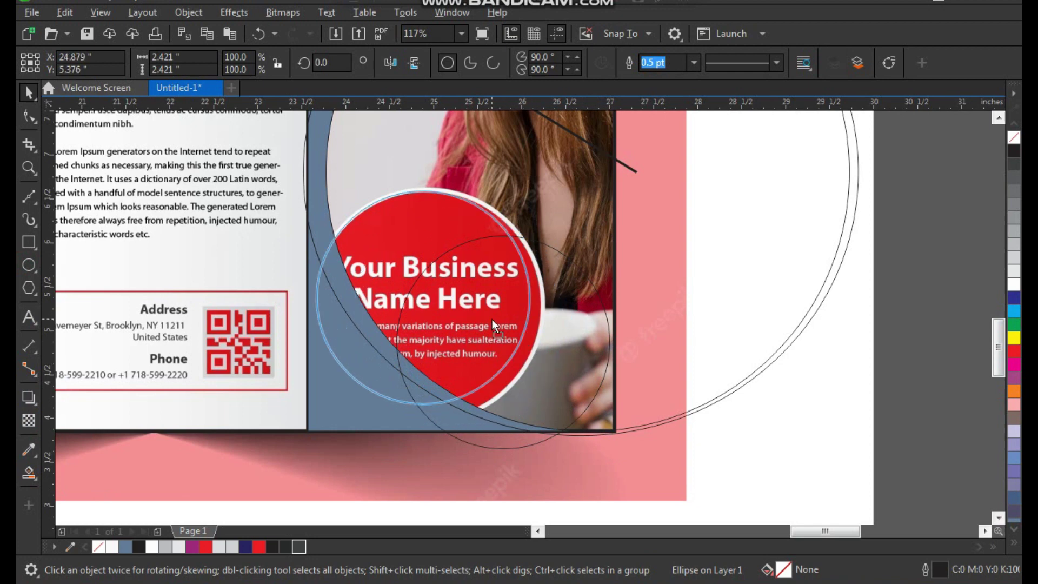
{"action": "left_click_drag", "start_coordinate": [535, 411], "coordinate": [549, 423]}
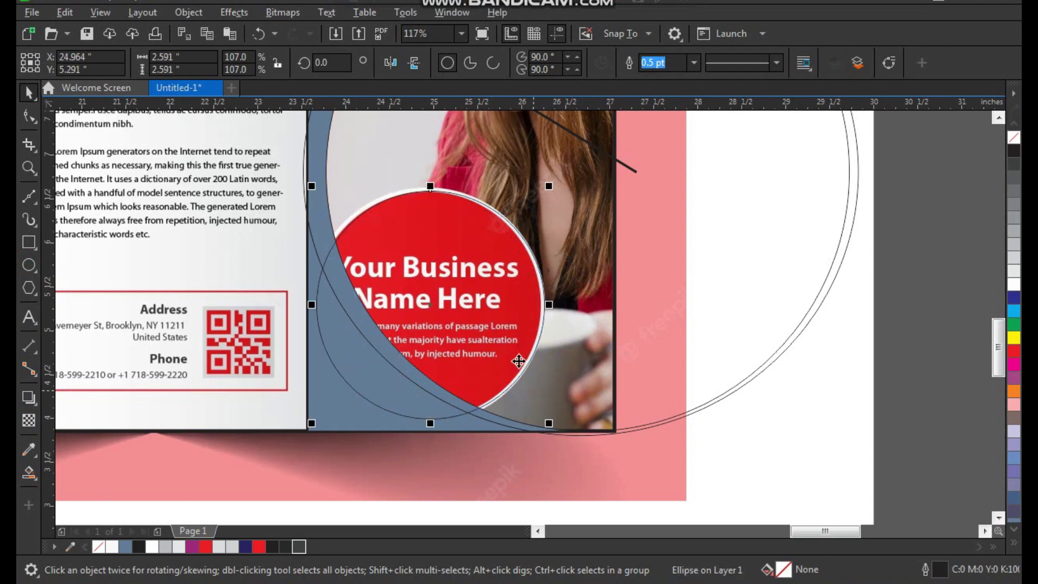
Step: Give the badge circle a 4 pt white outline and a bright red fill (M100 Y100)
{"action": "key", "text": "F2"}
{"action": "left_click_drag", "start_coordinate": [322, 151], "coordinate": [619, 420]}
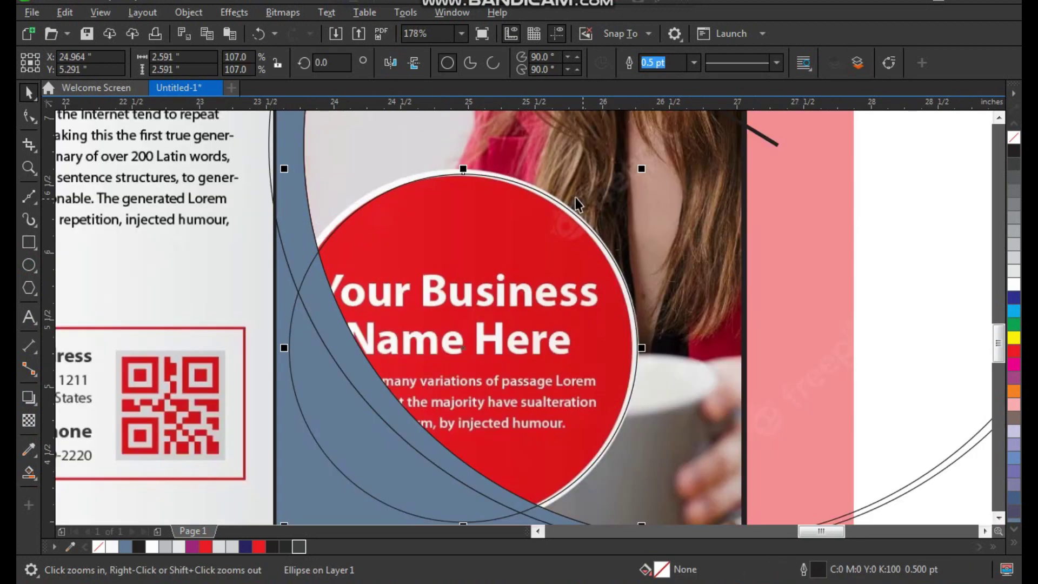
{"action": "left_click", "coordinate": [694, 62]}
{"action": "left_click", "coordinate": [676, 170]}
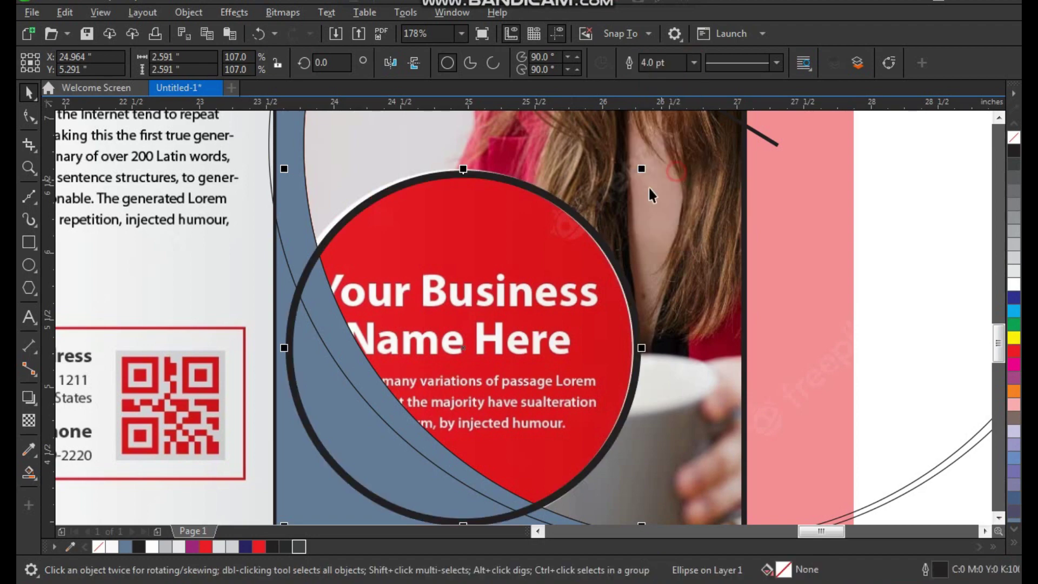
{"action": "right_click", "coordinate": [1014, 284]}
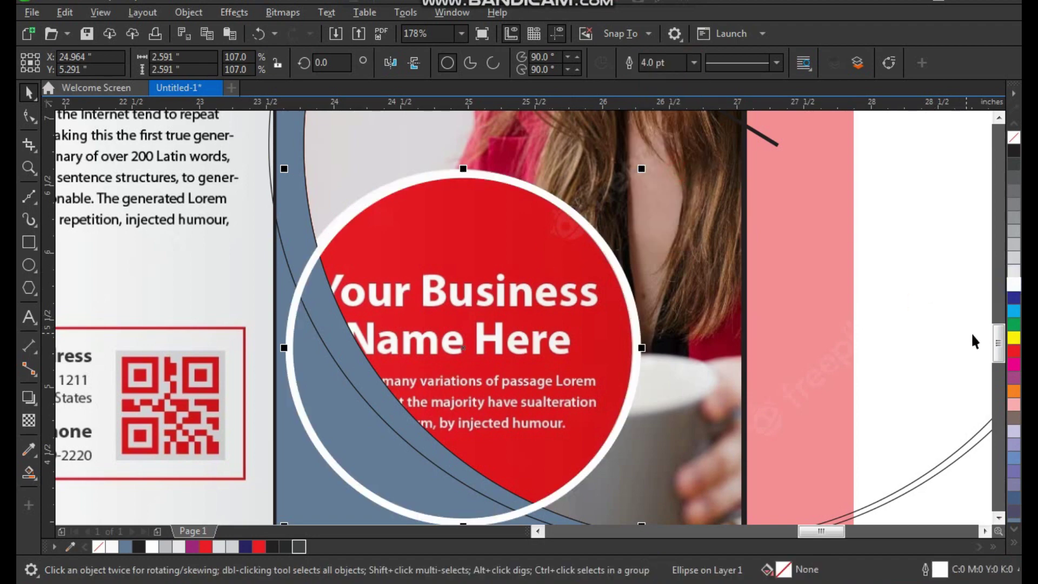
{"action": "left_click", "coordinate": [1014, 352]}
{"action": "key", "text": "F3"}
{"action": "key", "text": "F3"}
{"action": "key", "text": "F2"}
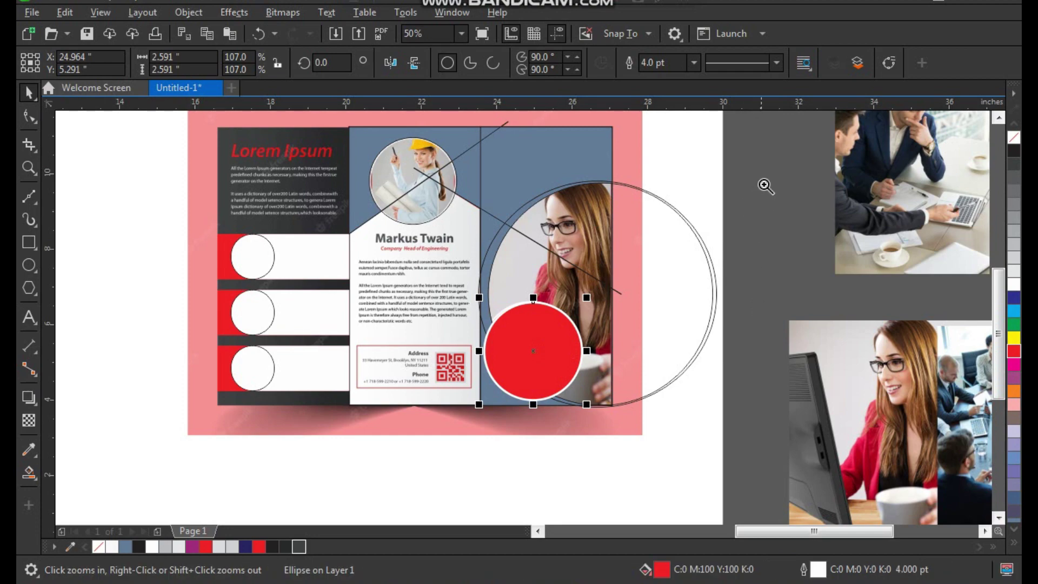
{"action": "left_click_drag", "start_coordinate": [766, 166], "coordinate": [417, 421]}
{"action": "left_click_drag", "start_coordinate": [627, 277], "coordinate": [651, 301]}
{"action": "key", "text": "ctrl+z"}
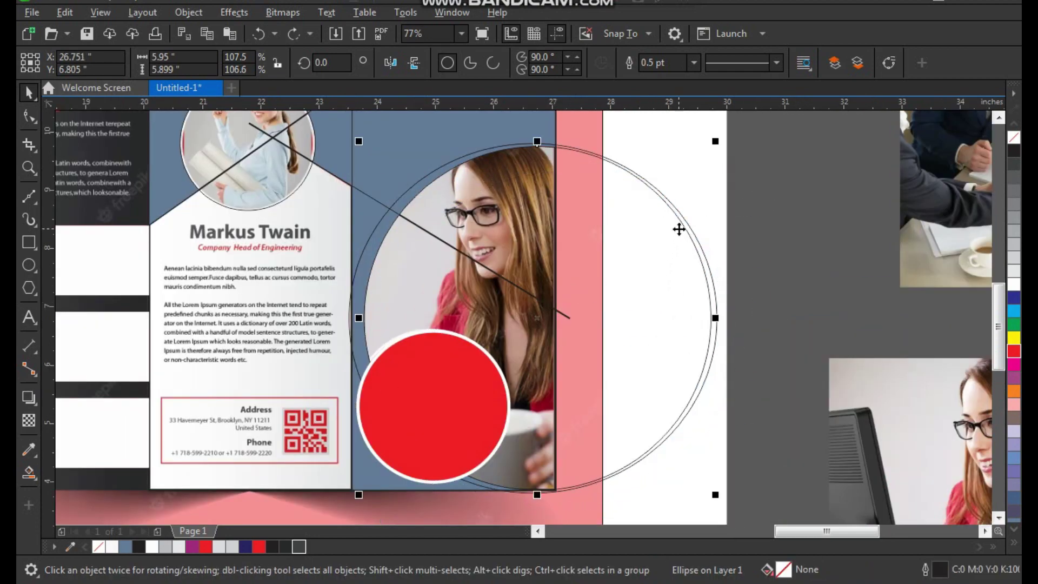
{"action": "left_click", "coordinate": [665, 249]}
{"action": "left_click", "coordinate": [508, 234]}
{"action": "left_click_drag", "start_coordinate": [371, 203], "coordinate": [362, 222]}
{"action": "key", "text": "ctrl+z"}
{"action": "left_click_drag", "start_coordinate": [439, 228], "coordinate": [437, 239]}
{"action": "key", "text": "ctrl+z"}
Step: Delete the slanted line that crosses the cover portrait
{"action": "left_click", "coordinate": [439, 238]}
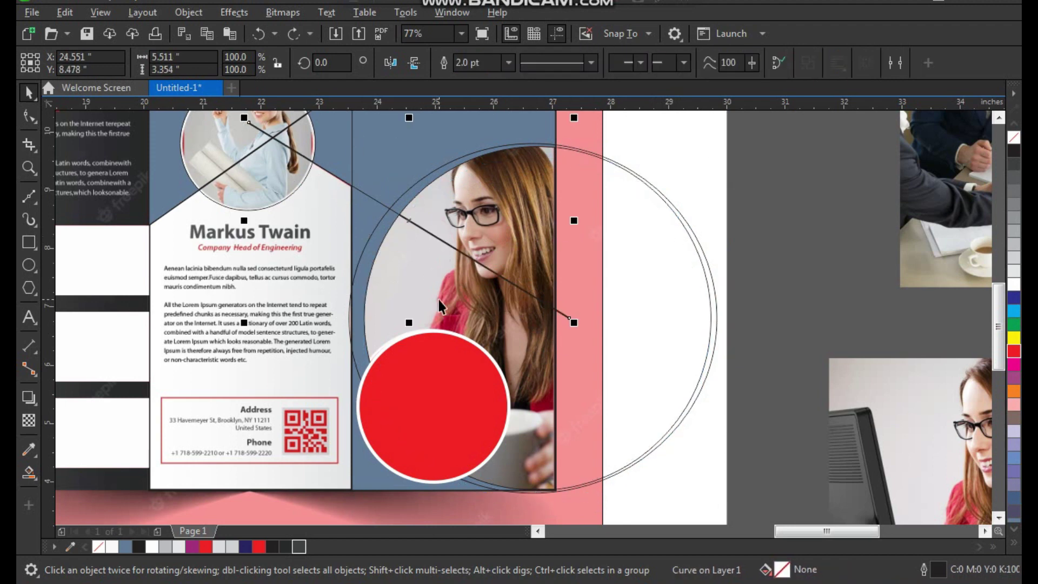
{"action": "key", "text": "Delete"}
{"action": "left_click_drag", "start_coordinate": [498, 275], "coordinate": [523, 270]}
{"action": "key", "text": "ctrl+z"}
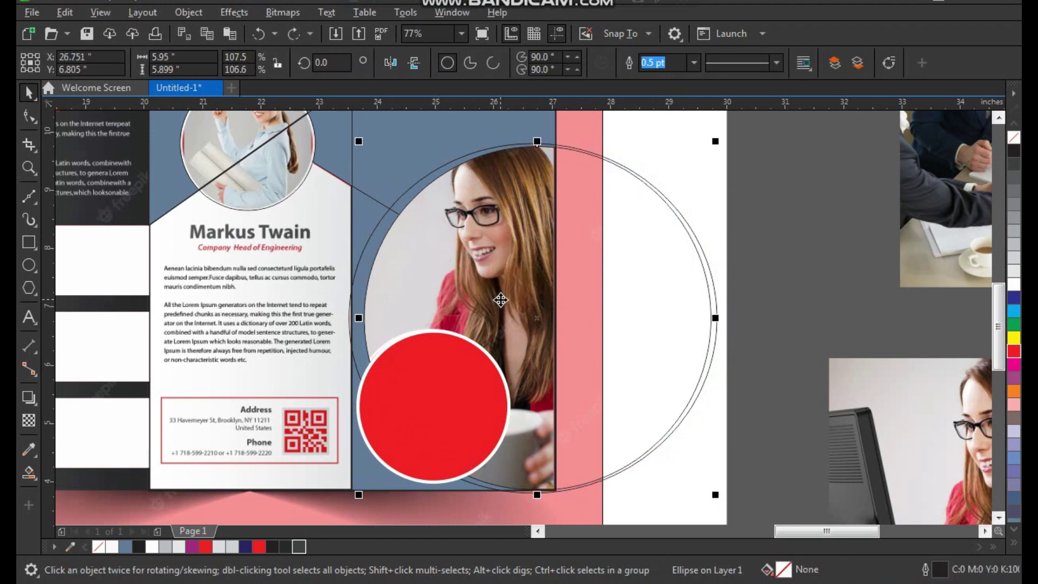
Step: Use Smart Fill in blue-grey on the portrait area inside the large inner circle of the right panel
{"action": "scroll", "coordinate": [503, 296], "scroll_direction": "down", "scroll_amount": 2}
{"action": "key", "text": "F2"}
{"action": "left_click_drag", "start_coordinate": [411, 186], "coordinate": [654, 434]}
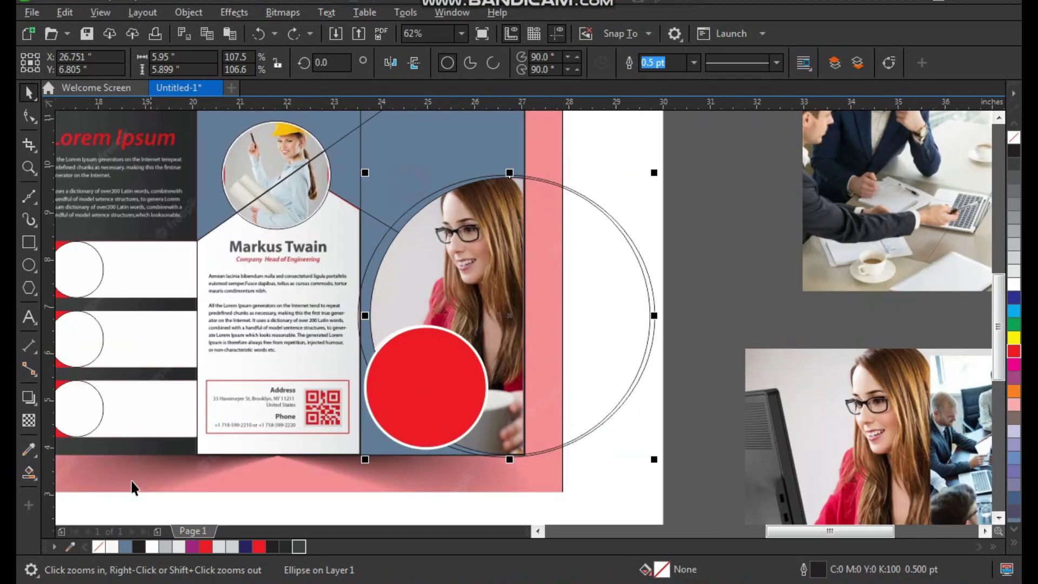
{"action": "left_click", "coordinate": [28, 473]}
{"action": "left_click", "coordinate": [449, 289]}
Step: Delete the two large construction circles around the cover portrait area
{"action": "key", "text": "space"}
{"action": "left_click", "coordinate": [607, 170]}
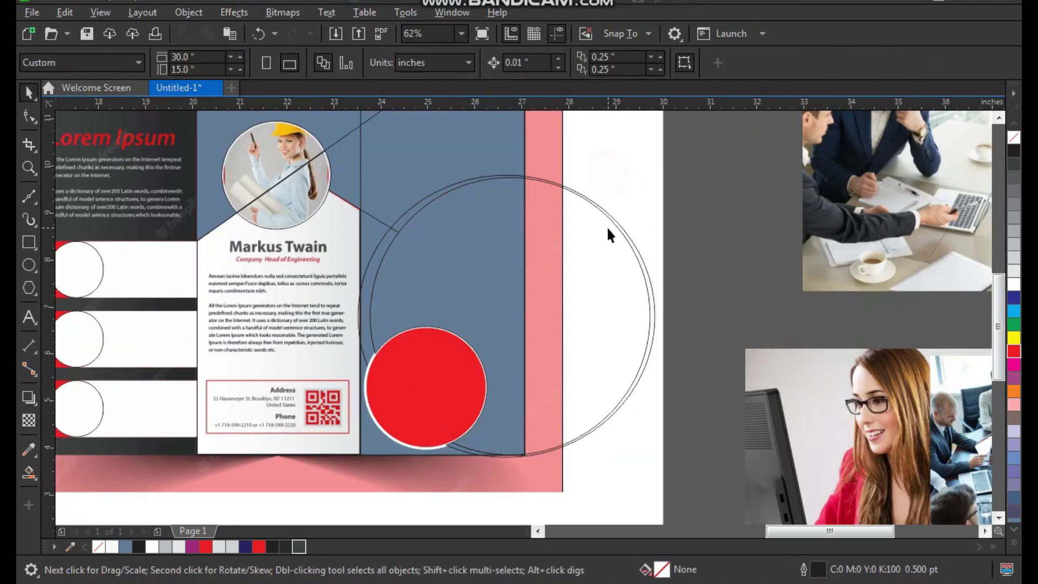
{"action": "left_click", "coordinate": [611, 217]}
{"action": "key", "text": "Delete"}
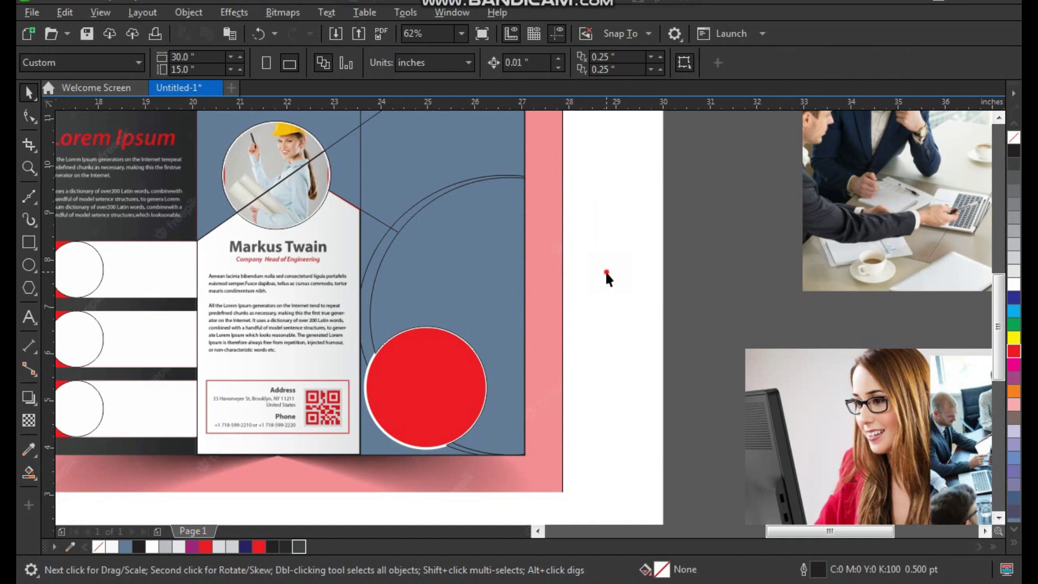
Step: Move the reference brochure image out from behind the traced shapes so that it sits beside them for comparison
{"action": "key", "text": "F3"}
{"action": "key", "text": "F2"}
{"action": "left_click_drag", "start_coordinate": [576, 180], "coordinate": [256, 411]}
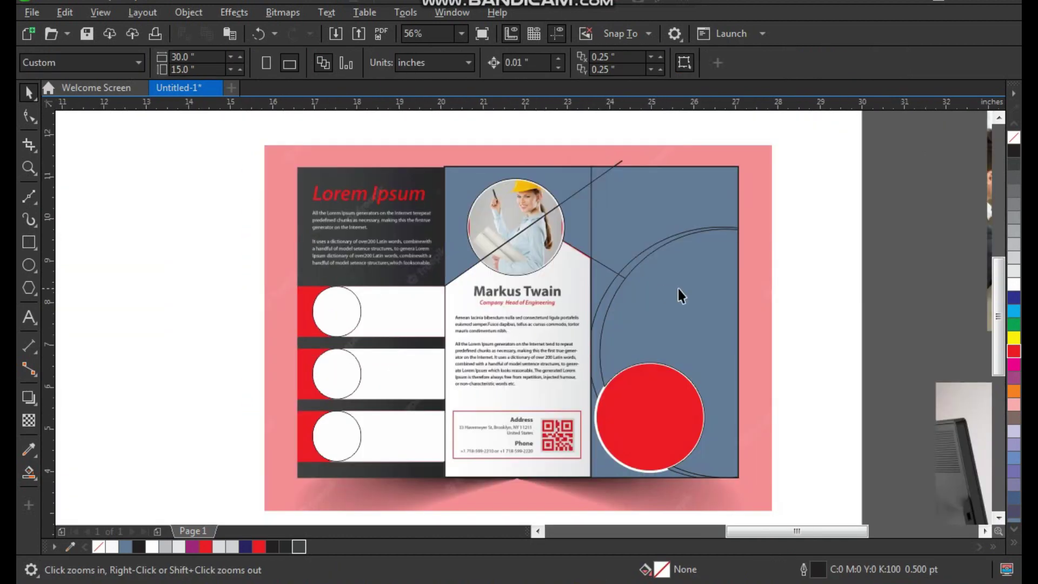
{"action": "key", "text": "space"}
{"action": "left_click", "coordinate": [774, 329]}
{"action": "left_click_drag", "start_coordinate": [774, 328], "coordinate": [301, 363]}
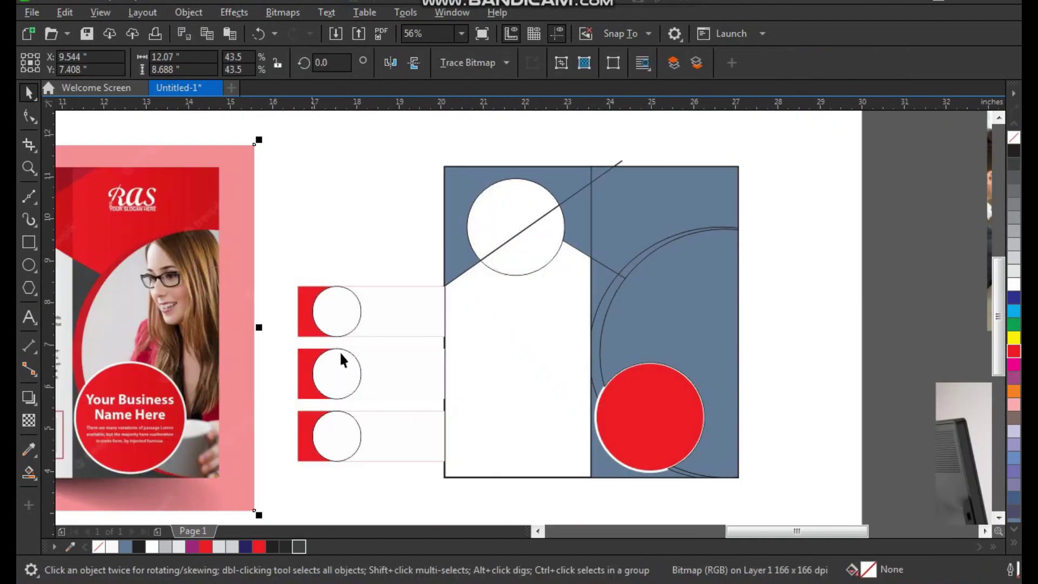
{"action": "scroll", "coordinate": [471, 323], "scroll_direction": "down", "scroll_amount": 2}
{"action": "key", "text": "F2"}
{"action": "left_click_drag", "start_coordinate": [640, 216], "coordinate": [248, 448]}
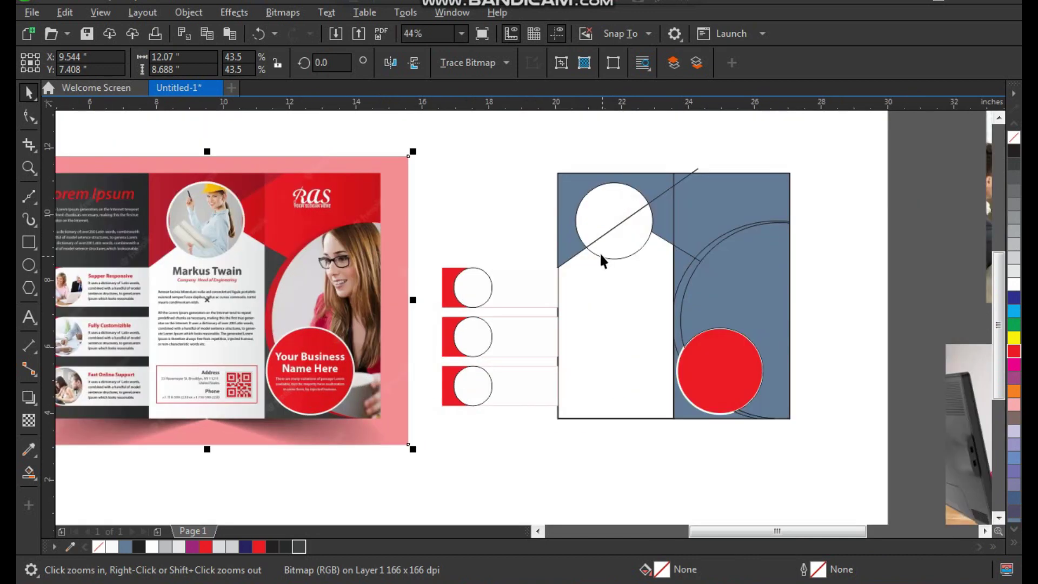
Step: Fill the left panel's rectangle with the sampled dark grey #28282A
{"action": "left_click", "coordinate": [514, 200]}
{"action": "key", "text": "z"}
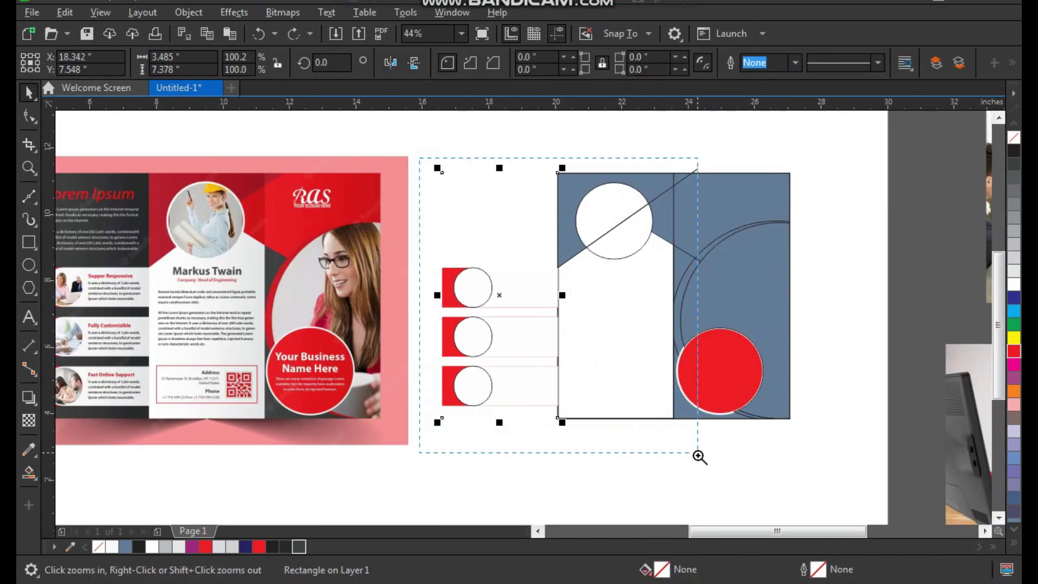
{"action": "left_click", "coordinate": [697, 453]}
{"action": "key", "text": "space"}
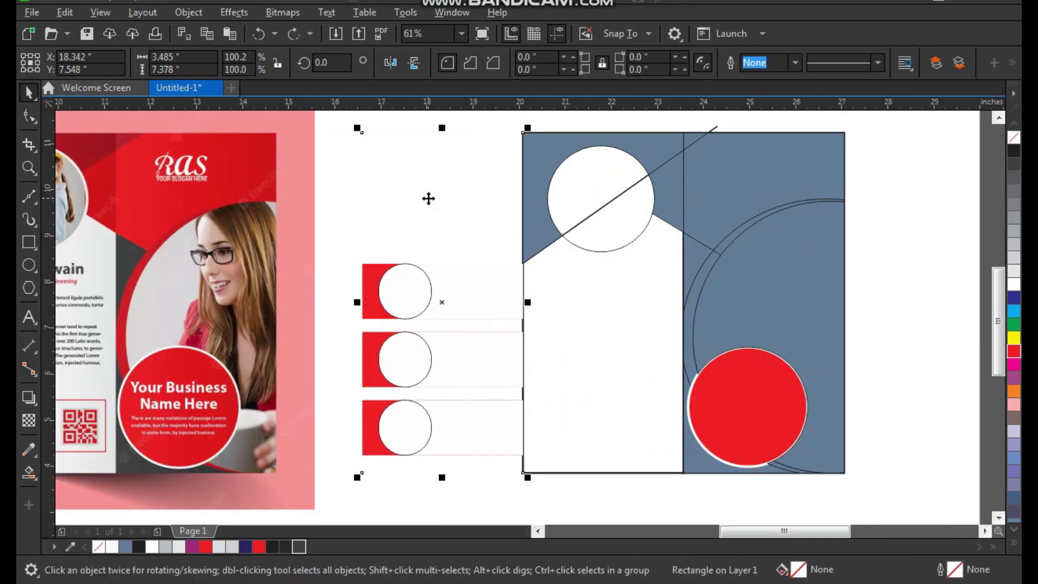
{"action": "left_click", "coordinate": [471, 486]}
{"action": "left_click_drag", "start_coordinate": [480, 473], "coordinate": [444, 478]}
{"action": "key", "text": "ctrl+z"}
{"action": "scroll", "coordinate": [508, 318], "scroll_direction": "down", "scroll_amount": 1}
{"action": "key", "text": "F2"}
{"action": "left_click_drag", "start_coordinate": [697, 192], "coordinate": [460, 313]}
{"action": "left_click", "coordinate": [460, 314]}
{"action": "key", "text": "space"}
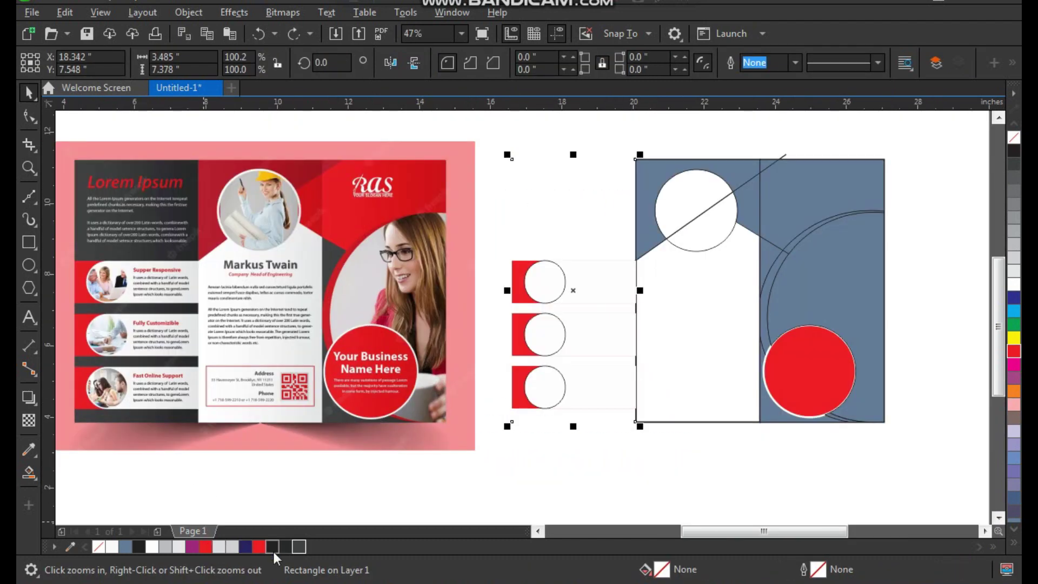
{"action": "left_click", "coordinate": [280, 546]}
Step: Apply a horizontal fountain fill to the left panel, running from dark grey at its right to the lighter sampled grey at its left
{"action": "key", "text": "z"}
{"action": "left_click_drag", "start_coordinate": [504, 331], "coordinate": [667, 452]}
{"action": "left_click", "coordinate": [29, 476]}
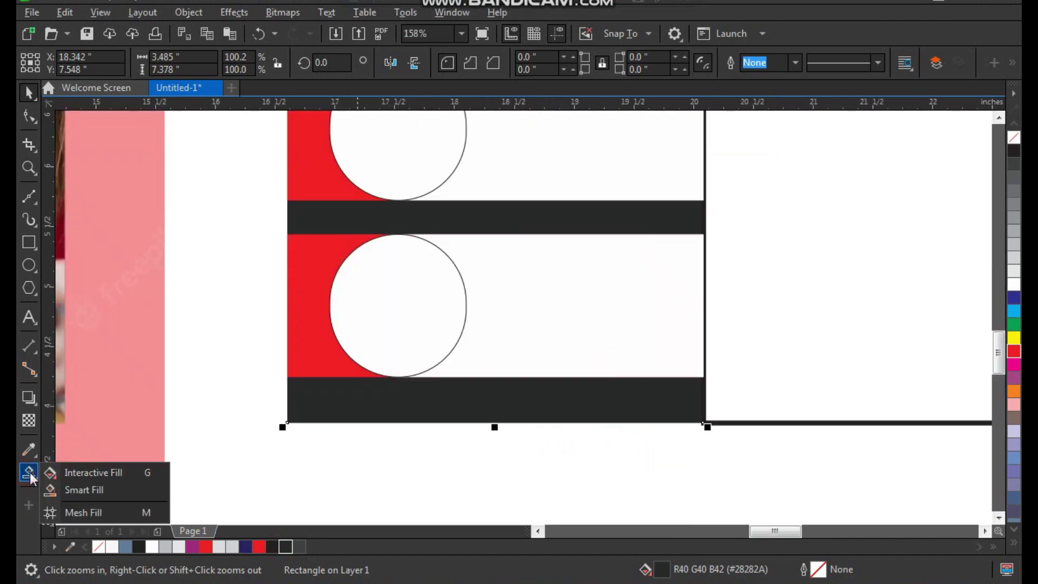
{"action": "left_click", "coordinate": [56, 475]}
{"action": "left_click_drag", "start_coordinate": [634, 404], "coordinate": [340, 404]}
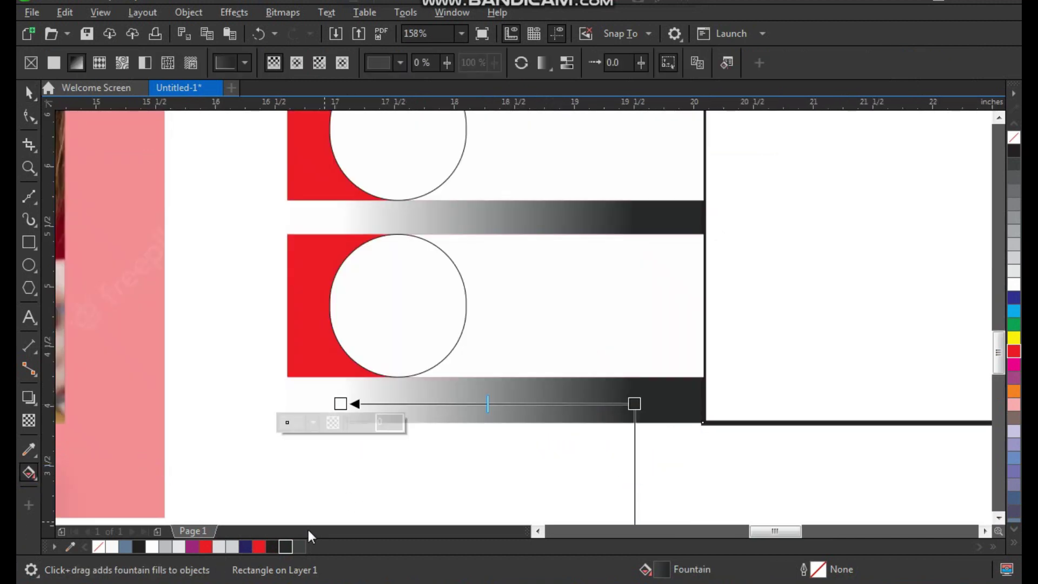
{"action": "left_click_drag", "start_coordinate": [322, 440], "coordinate": [343, 403]}
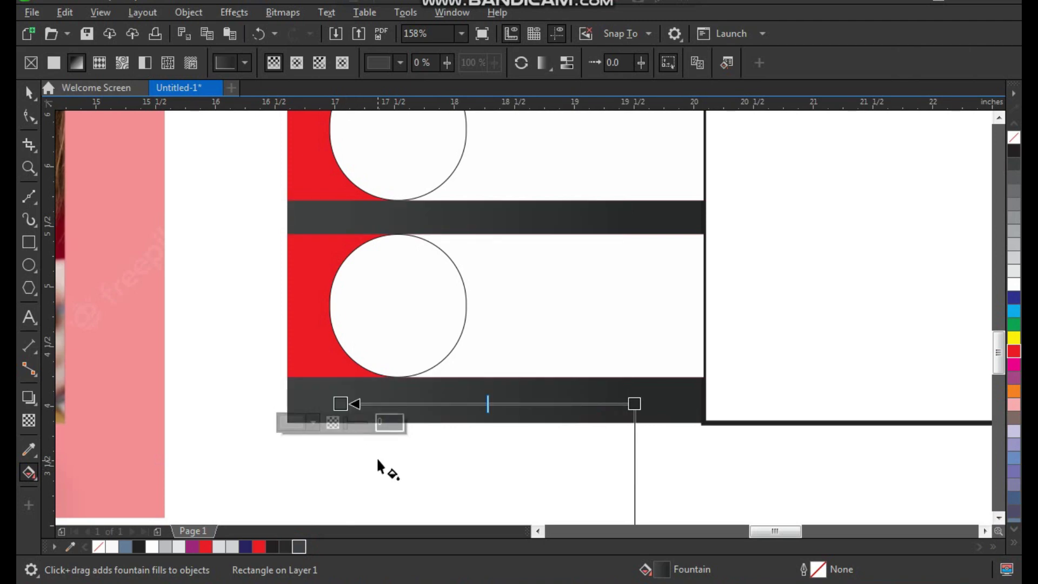
{"action": "key", "text": "space"}
Step: Sample the dark red behind the engineer portrait in the reference and apply it to the matching area of the middle panel
{"action": "scroll", "coordinate": [381, 350], "scroll_direction": "down", "scroll_amount": 3}
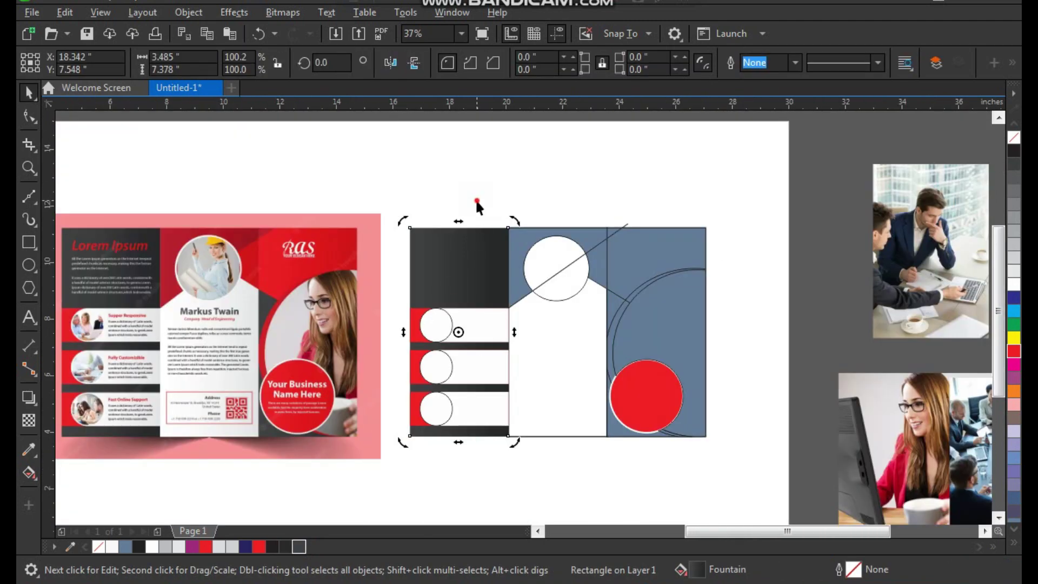
{"action": "key", "text": "z"}
{"action": "left_click_drag", "start_coordinate": [734, 178], "coordinate": [161, 452]}
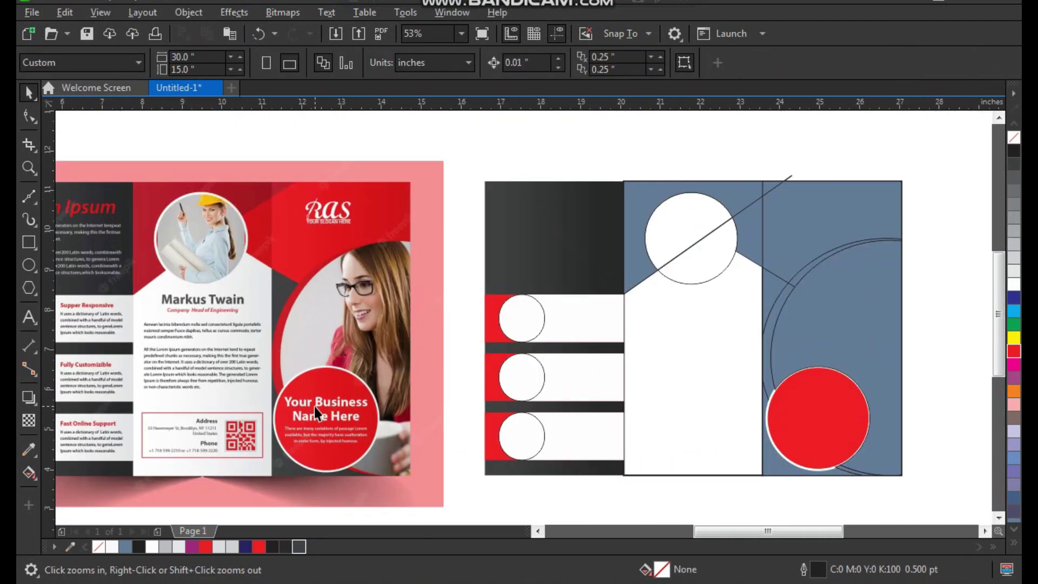
{"action": "left_click", "coordinate": [28, 449]}
{"action": "left_click", "coordinate": [151, 187]}
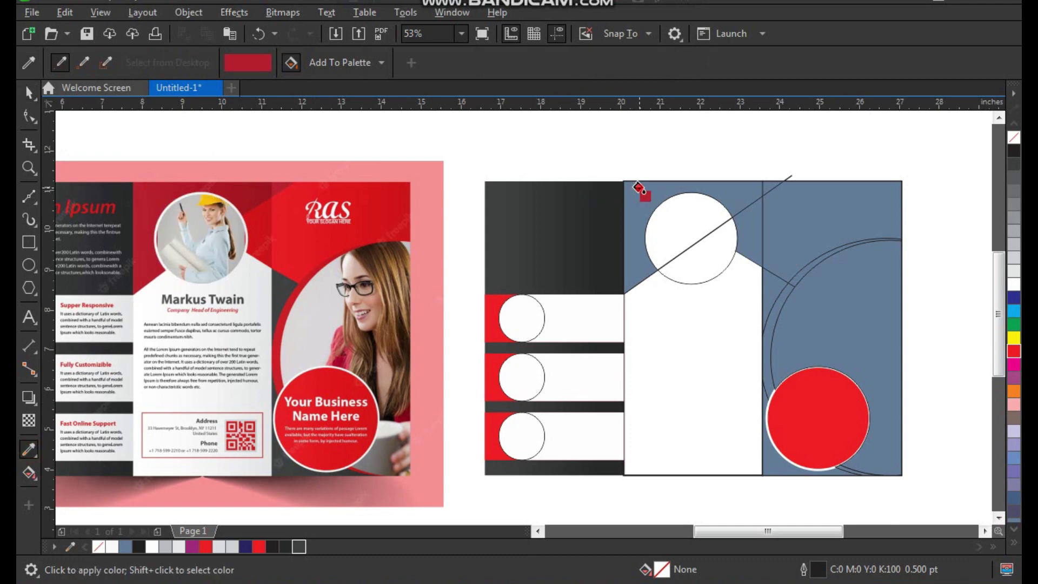
{"action": "left_click", "coordinate": [639, 187]}
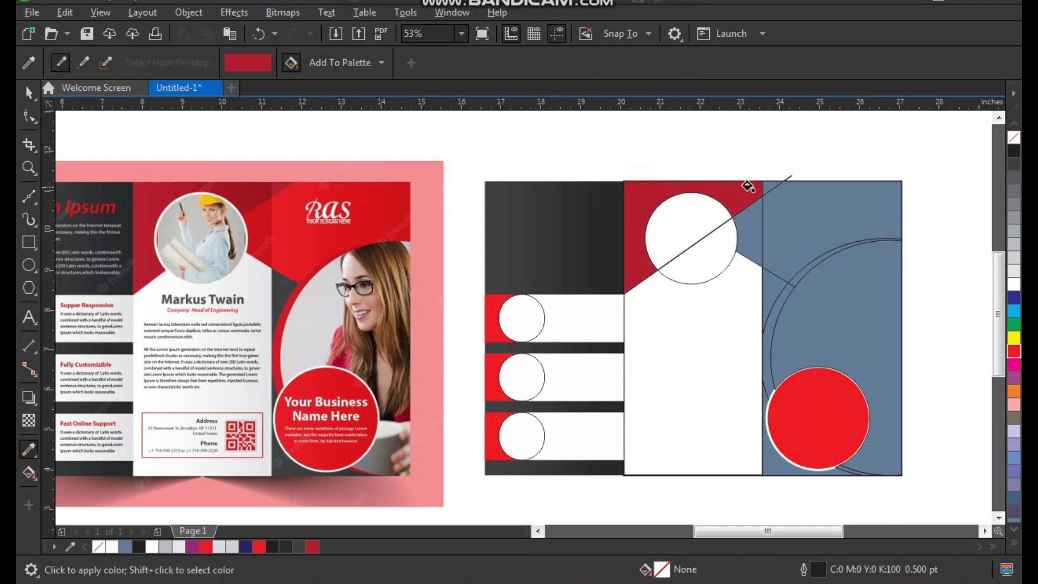
Step: Sample the bright red of the reference cover and apply it to the right panel's upper area and the wedge beside the engineer's circle
{"action": "left_click", "coordinate": [384, 212], "text": "shift"}
{"action": "left_click", "coordinate": [814, 208]}
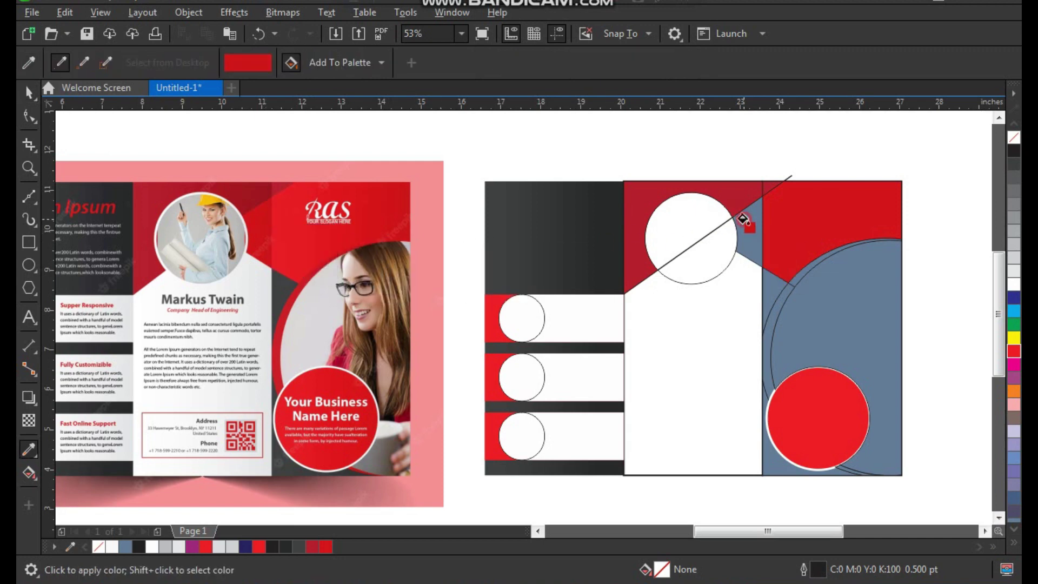
{"action": "left_click", "coordinate": [741, 217]}
{"action": "key", "text": "space"}
{"action": "key", "text": "space"}
{"action": "key", "text": "space"}
{"action": "key", "text": "space"}
{"action": "key", "text": "space"}
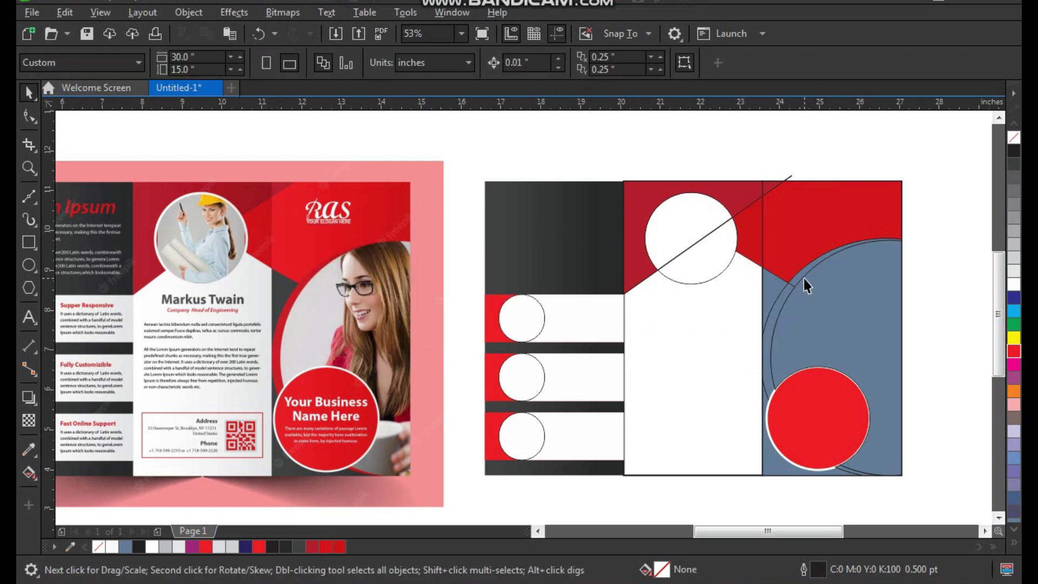
{"action": "key", "text": "F2"}
{"action": "left_click", "coordinate": [762, 254]}
{"action": "key", "text": "space"}
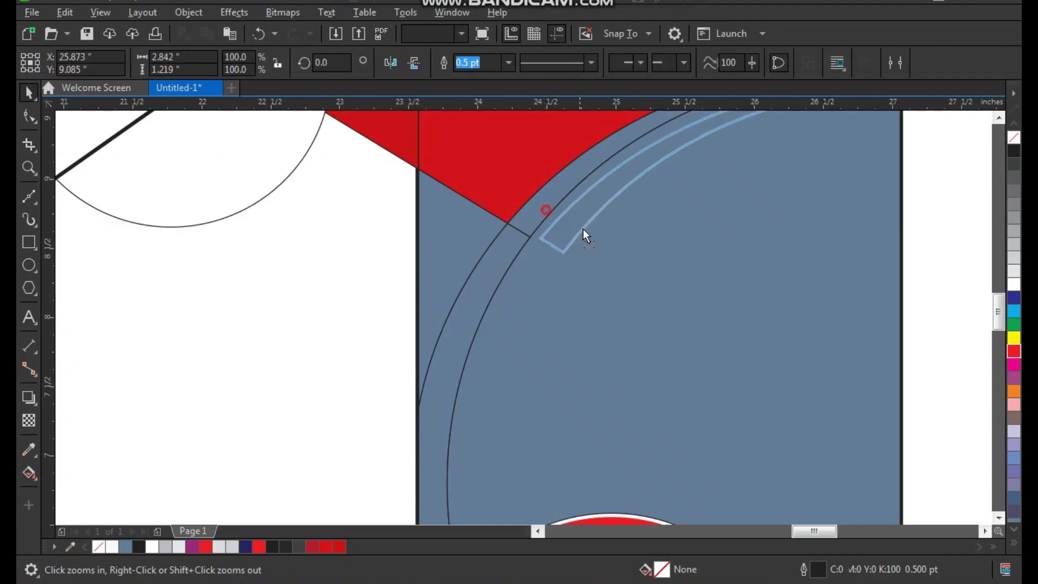
{"action": "left_click", "coordinate": [508, 263]}
{"action": "scroll", "coordinate": [513, 329], "scroll_direction": "down", "scroll_amount": 3}
{"action": "key", "text": "F2"}
{"action": "left_click_drag", "start_coordinate": [482, 311], "coordinate": [636, 507]}
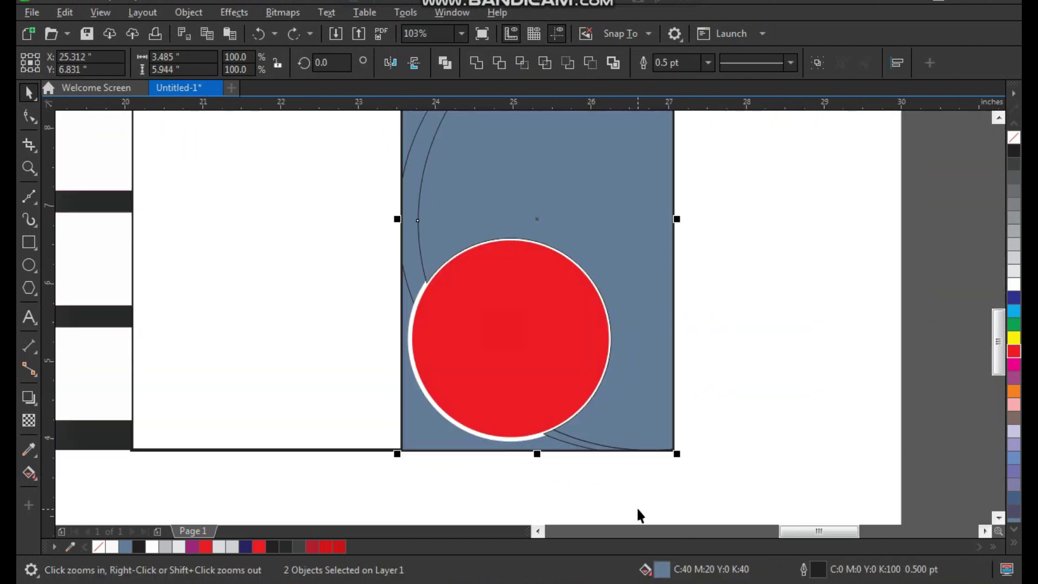
{"action": "key", "text": "space"}
{"action": "left_click", "coordinate": [567, 435], "text": "shift"}
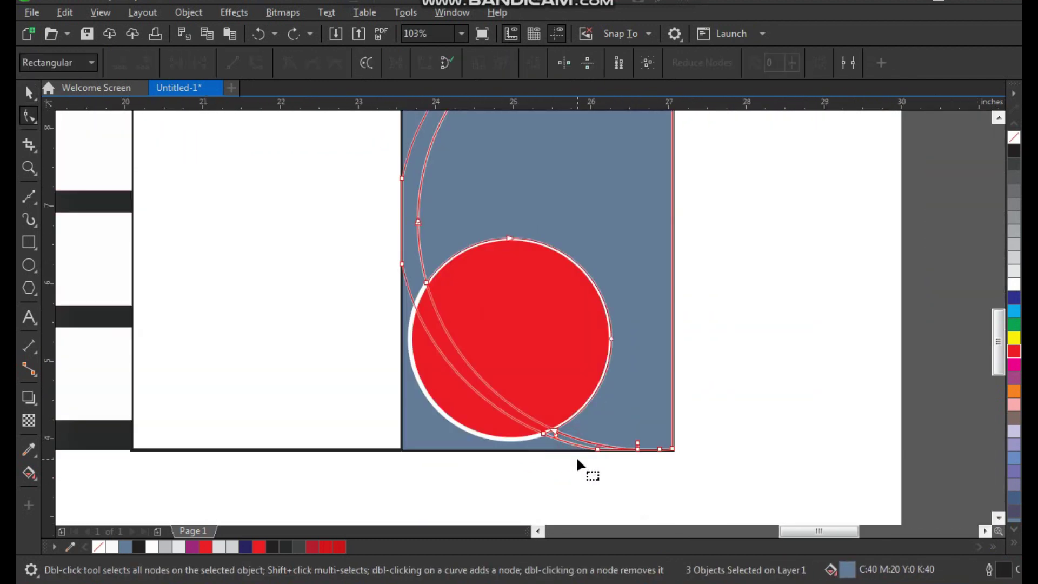
{"action": "left_click_drag", "start_coordinate": [567, 438], "coordinate": [602, 464]}
{"action": "key", "text": "ctrl+z"}
{"action": "left_click", "coordinate": [723, 257]}
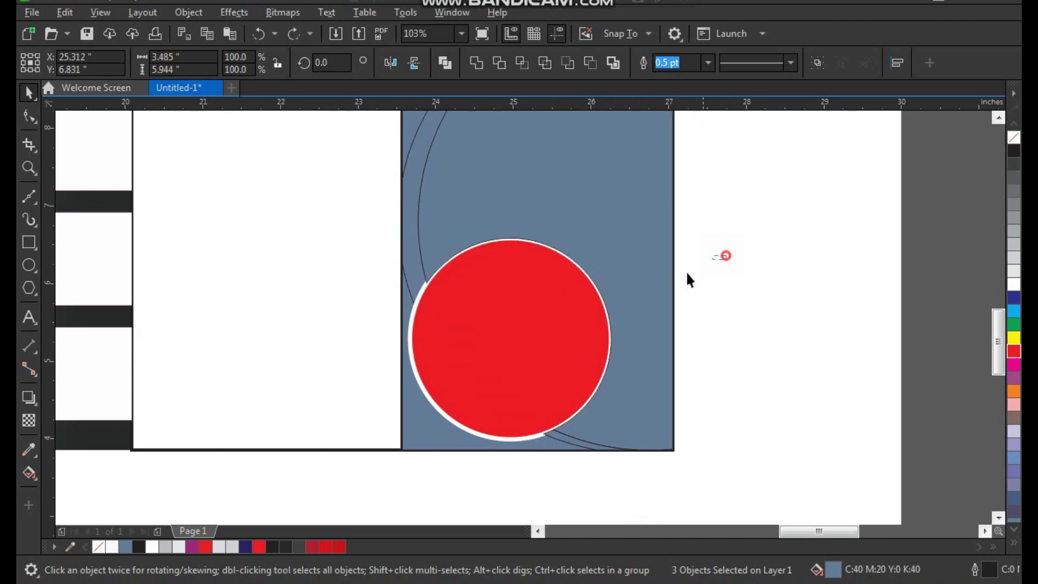
Step: Try deleting the overlapping large circle shapes of the right panel one by one and undo the deletions
{"action": "key", "text": "F3"}
{"action": "key", "text": "F2"}
{"action": "scroll", "coordinate": [620, 315], "scroll_direction": "up", "scroll_amount": 1}
{"action": "left_click_drag", "start_coordinate": [445, 227], "coordinate": [464, 214]}
{"action": "key", "text": "ctrl+z"}
{"action": "left_click", "coordinate": [433, 258], "text": "shift"}
{"action": "key", "text": "Delete"}
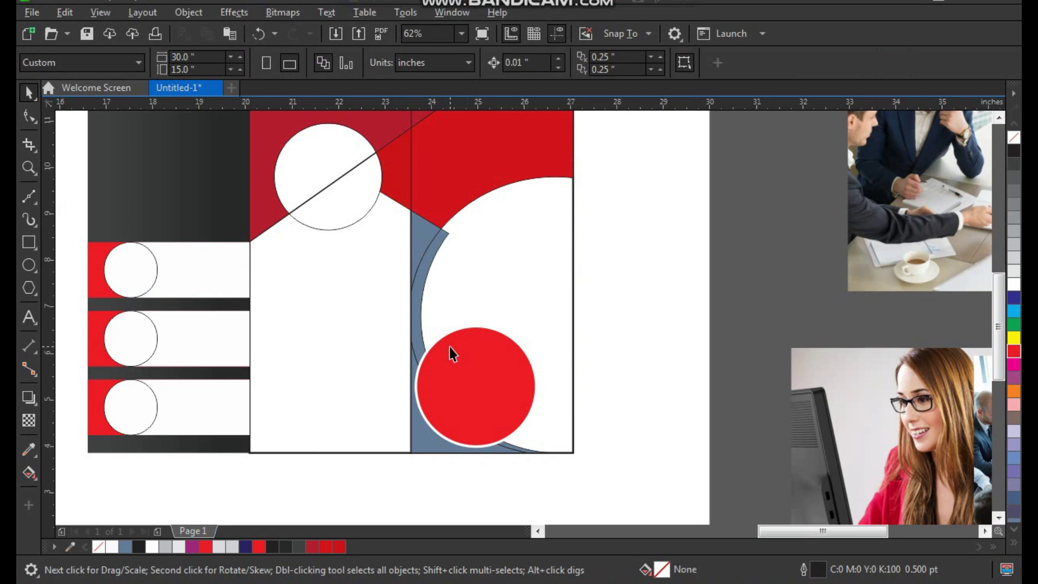
{"action": "key", "text": "ctrl+z"}
{"action": "left_click", "coordinate": [425, 262], "text": "shift"}
{"action": "key", "text": "ctrl+z"}
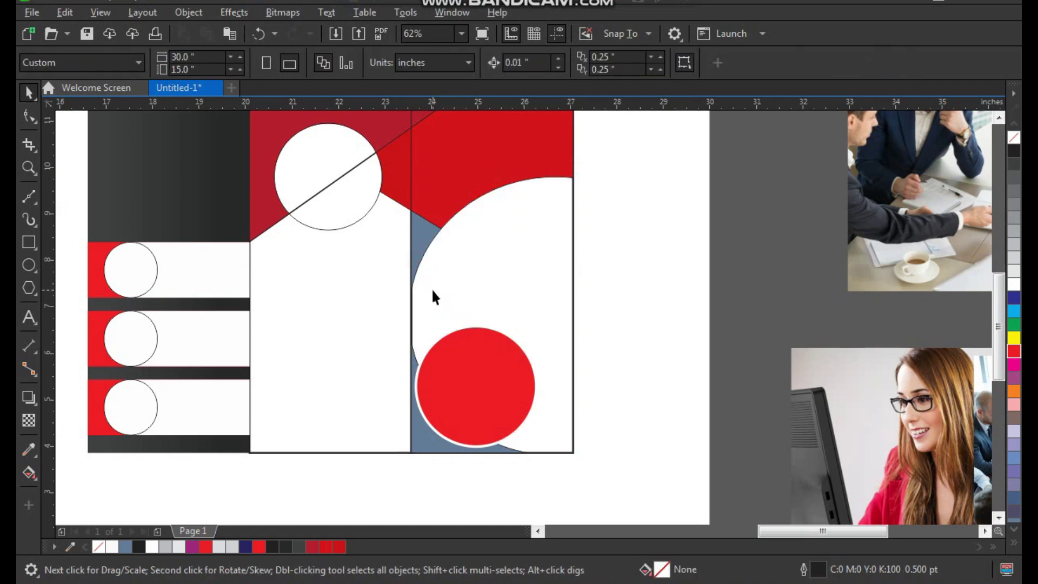
{"action": "key", "text": "ctrl+shift+z"}
{"action": "key", "text": "Escape"}
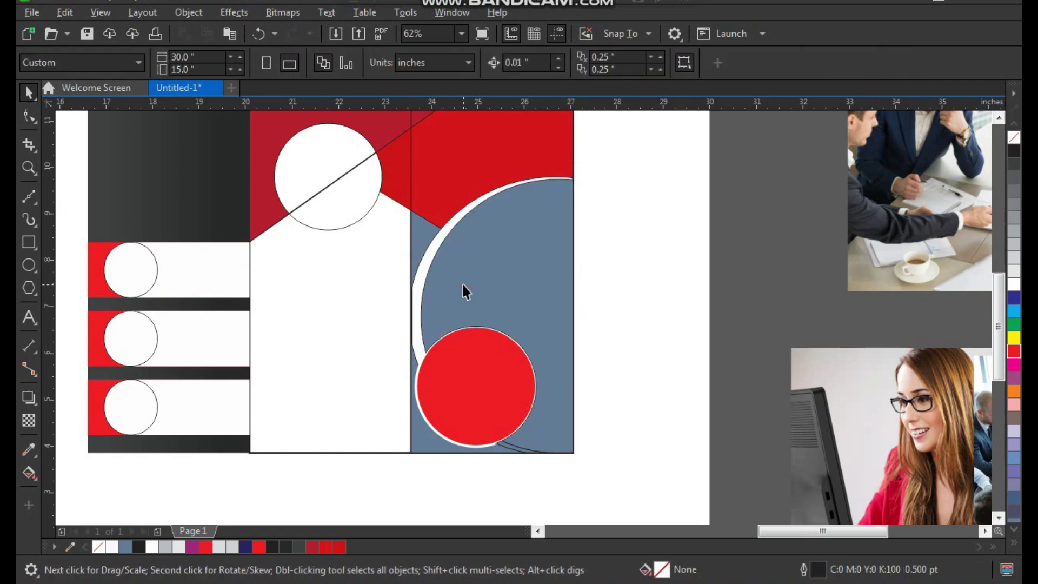
{"action": "left_click", "coordinate": [462, 284]}
{"action": "left_click", "coordinate": [476, 64]}
{"action": "left_click", "coordinate": [665, 199]}
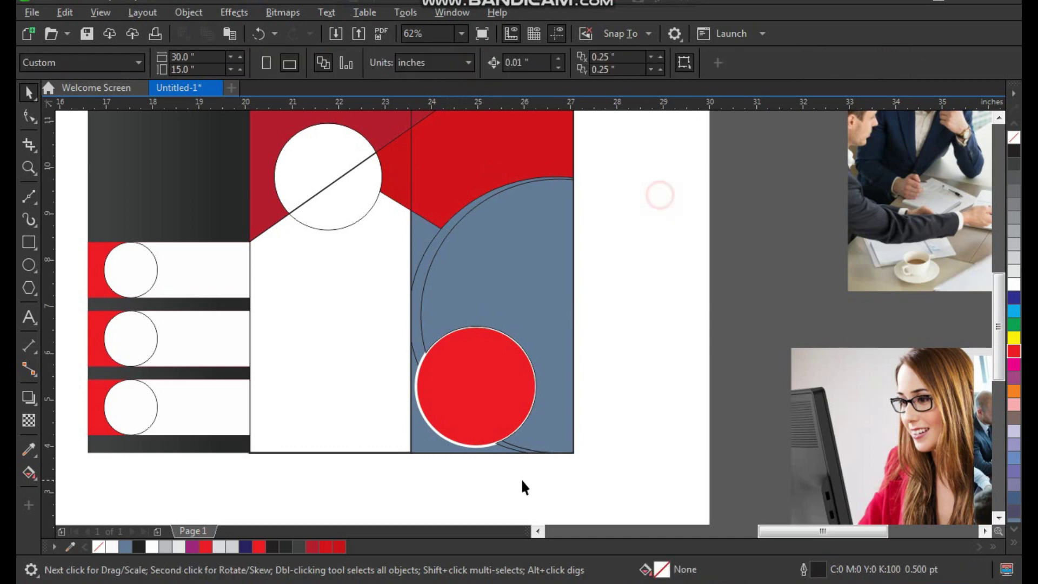
Step: Try deleting the blue background region beneath the red circle on the right panel
{"action": "left_click", "coordinate": [518, 452]}
{"action": "left_click", "coordinate": [519, 451]}
{"action": "key", "text": "Delete"}
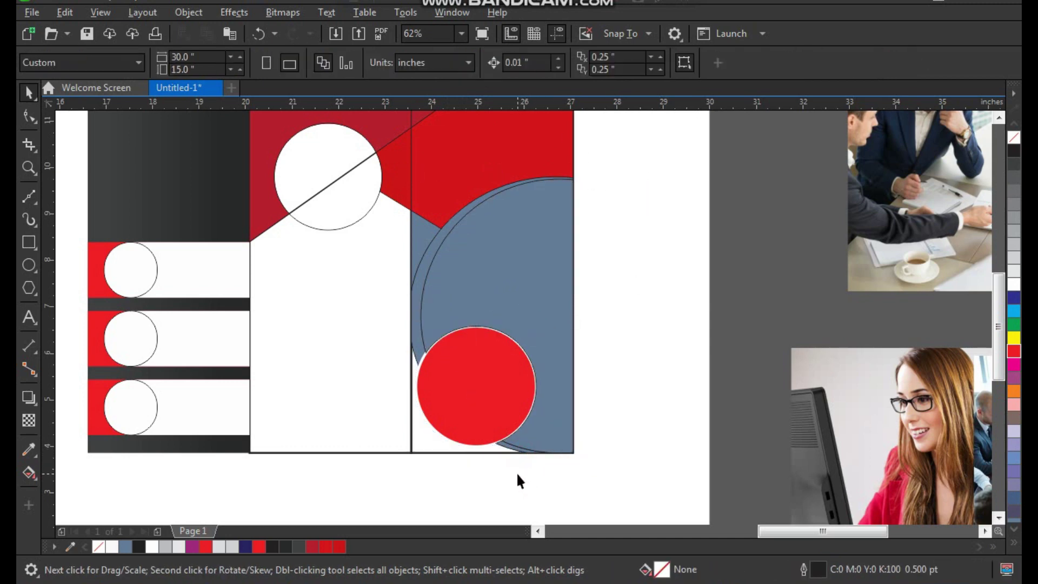
{"action": "left_click", "coordinate": [482, 414]}
Step: Send the blue curve covering the right panel's photo area behind the red circle and its white border
{"action": "scroll", "coordinate": [519, 478], "scroll_direction": "up", "scroll_amount": 5}
{"action": "left_click", "coordinate": [534, 480]}
{"action": "left_click_drag", "start_coordinate": [596, 287], "coordinate": [628, 305]}
{"action": "key", "text": "ctrl+z"}
{"action": "left_click_drag", "start_coordinate": [558, 280], "coordinate": [600, 332]}
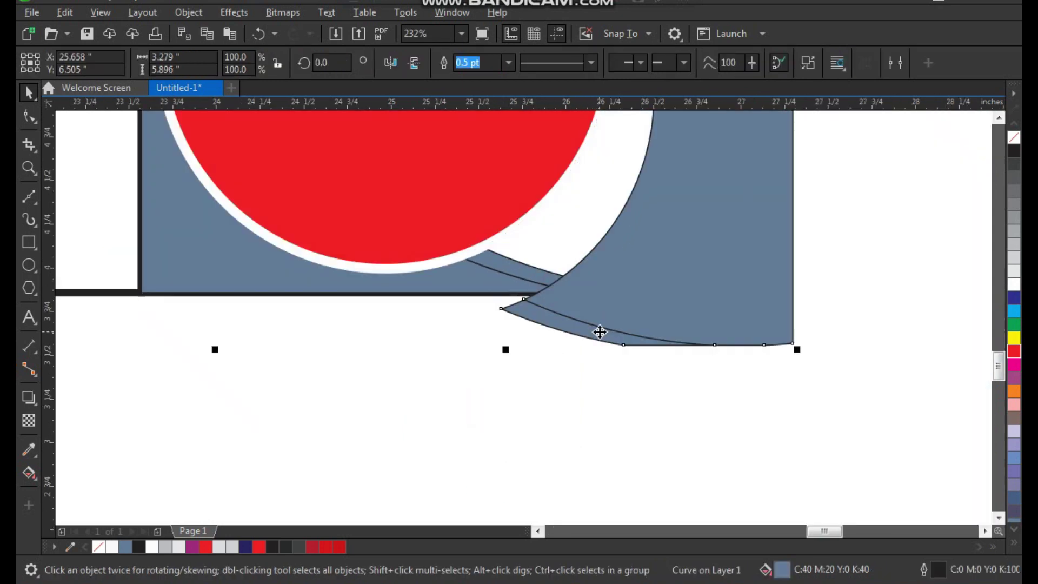
{"action": "key", "text": "ctrl+z"}
{"action": "key", "text": "shift+Page_Down"}
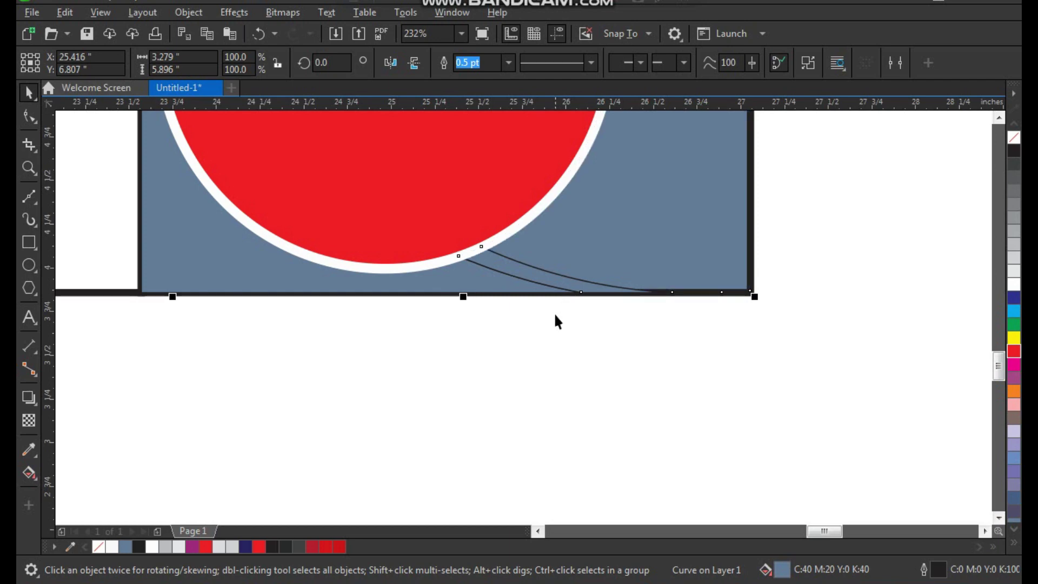
Step: Bring the thin crescent around the right panel's large circle to the front and fill it with red
{"action": "left_click", "coordinate": [557, 320]}
{"action": "left_click_drag", "start_coordinate": [549, 281], "coordinate": [578, 312]}
{"action": "key", "text": "ctrl+z"}
{"action": "scroll", "coordinate": [529, 370], "scroll_direction": "down", "scroll_amount": 5}
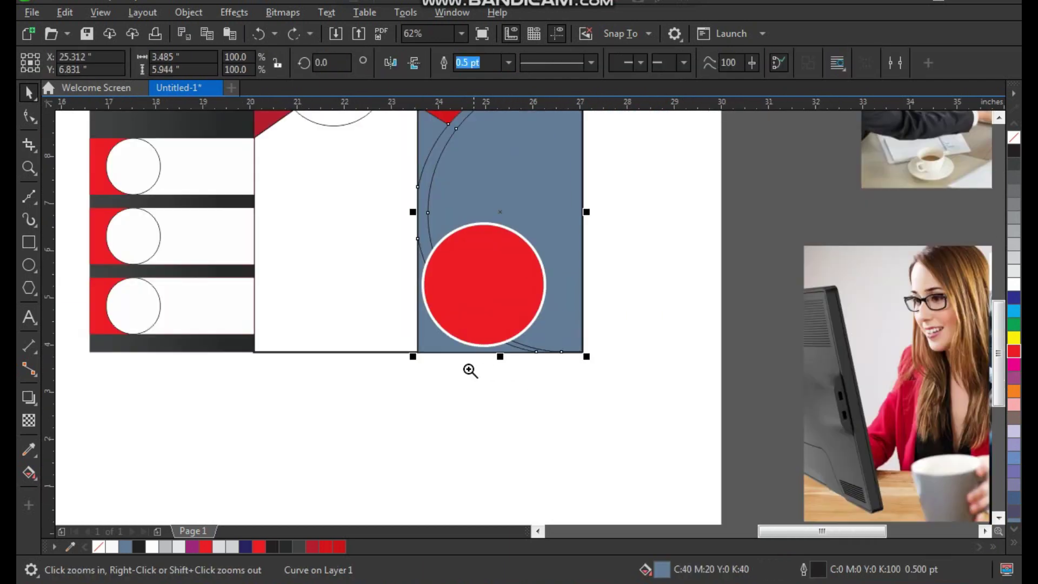
{"action": "scroll", "coordinate": [666, 279], "scroll_direction": "up", "scroll_amount": 2}
{"action": "key", "text": "shift+Page_Up"}
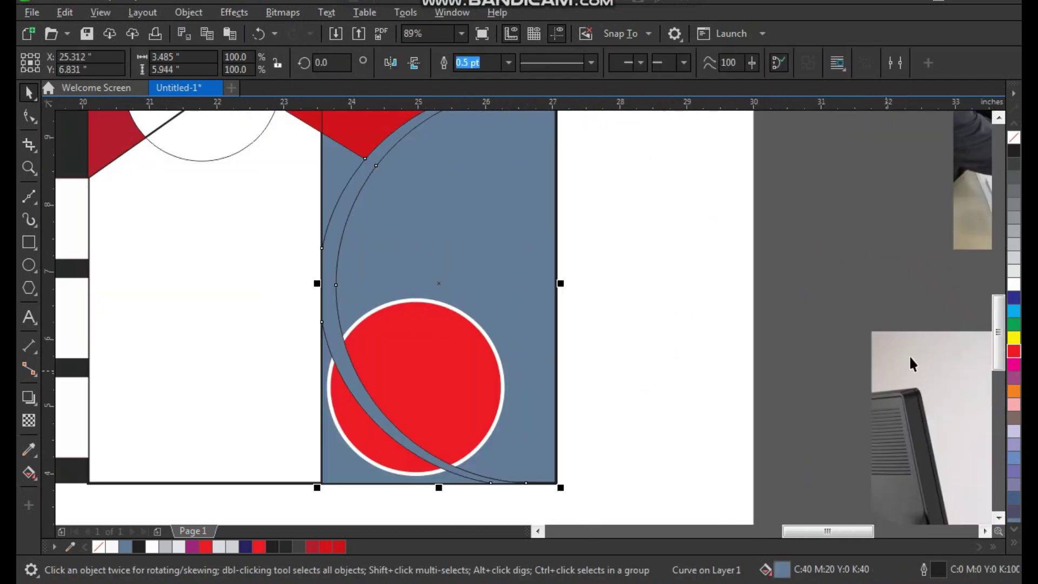
{"action": "left_click", "coordinate": [1013, 351]}
{"action": "left_click", "coordinate": [661, 311]}
Step: Bring the red circle and its white backing in front of the crescent, and delete the diagonal line crossing the middle panel
{"action": "left_click_drag", "start_coordinate": [352, 459], "coordinate": [316, 489]}
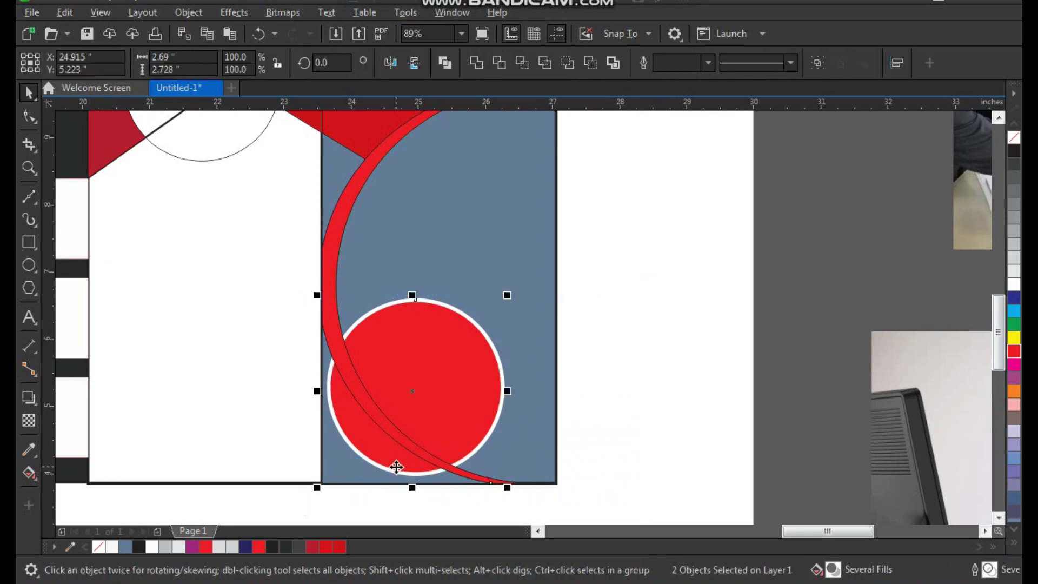
{"action": "left_click", "coordinate": [621, 297]}
{"action": "scroll", "coordinate": [537, 374], "scroll_direction": "down", "scroll_amount": 3}
{"action": "key", "text": "z"}
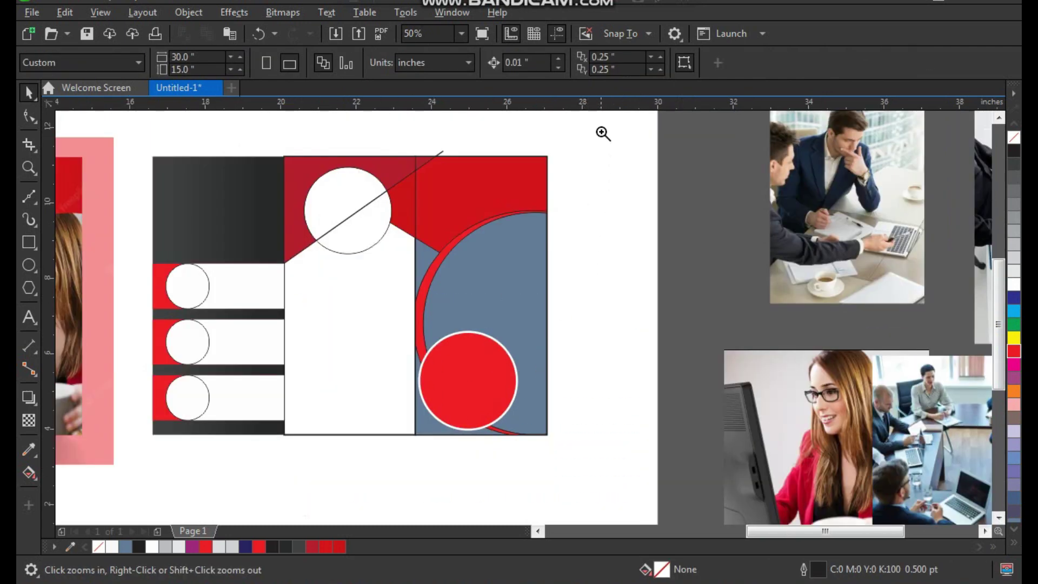
{"action": "left_click_drag", "start_coordinate": [175, 441], "coordinate": [175, 440]}
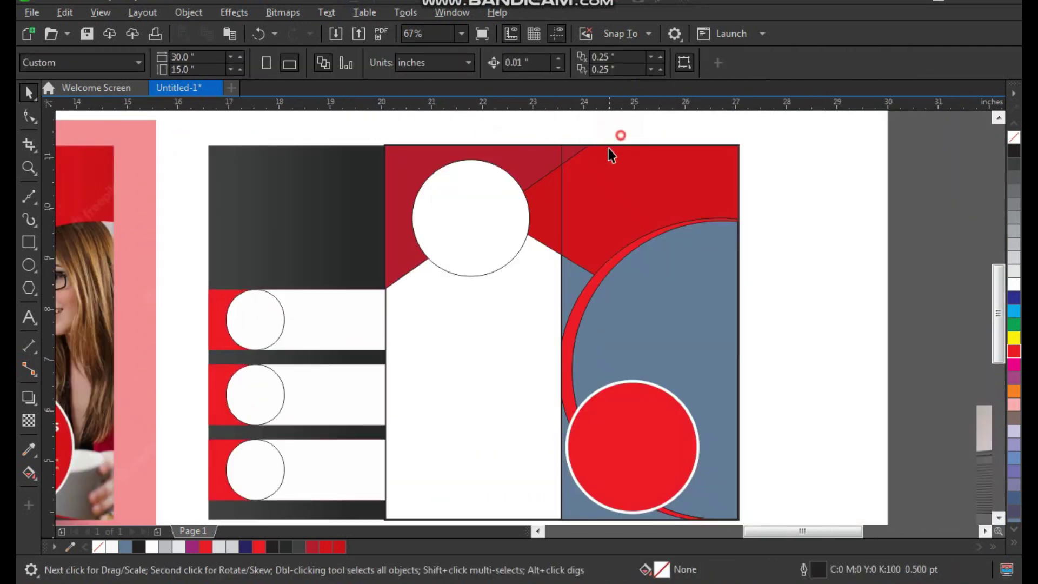
Step: Fill the three small circles on the left panel with light grey
{"action": "scroll", "coordinate": [635, 209], "scroll_direction": "down", "scroll_amount": 4}
{"action": "key", "text": "F2"}
{"action": "left_click_drag", "start_coordinate": [718, 154], "coordinate": [411, 406]}
{"action": "left_click_drag", "start_coordinate": [569, 357], "coordinate": [749, 478]}
{"action": "left_click", "coordinate": [762, 294]}
{"action": "left_click", "coordinate": [353, 284]}
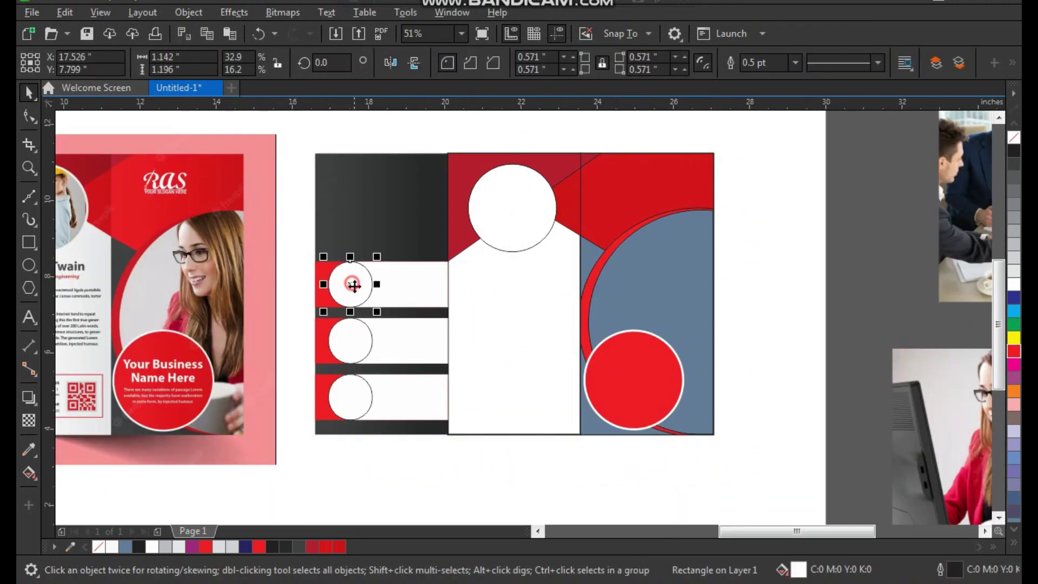
{"action": "left_click", "coordinate": [352, 339], "text": "shift"}
{"action": "left_click", "coordinate": [357, 402], "text": "shift"}
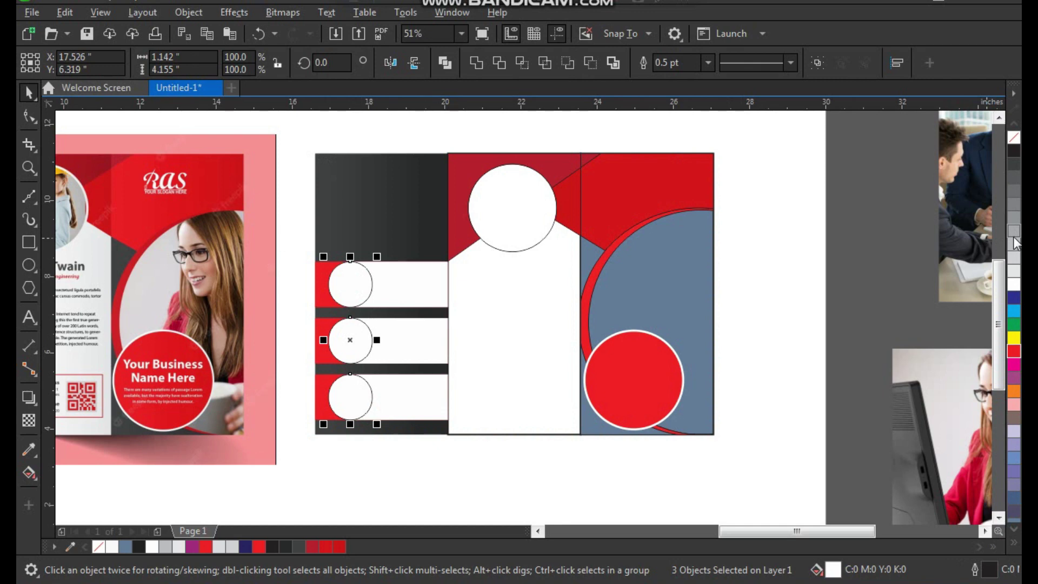
{"action": "left_click", "coordinate": [1014, 233]}
Step: Remove the outlines from all objects of the brochure design
{"action": "left_click_drag", "start_coordinate": [759, 138], "coordinate": [316, 461]}
{"action": "key", "text": "shift+F2"}
{"action": "right_click", "coordinate": [1014, 141]}
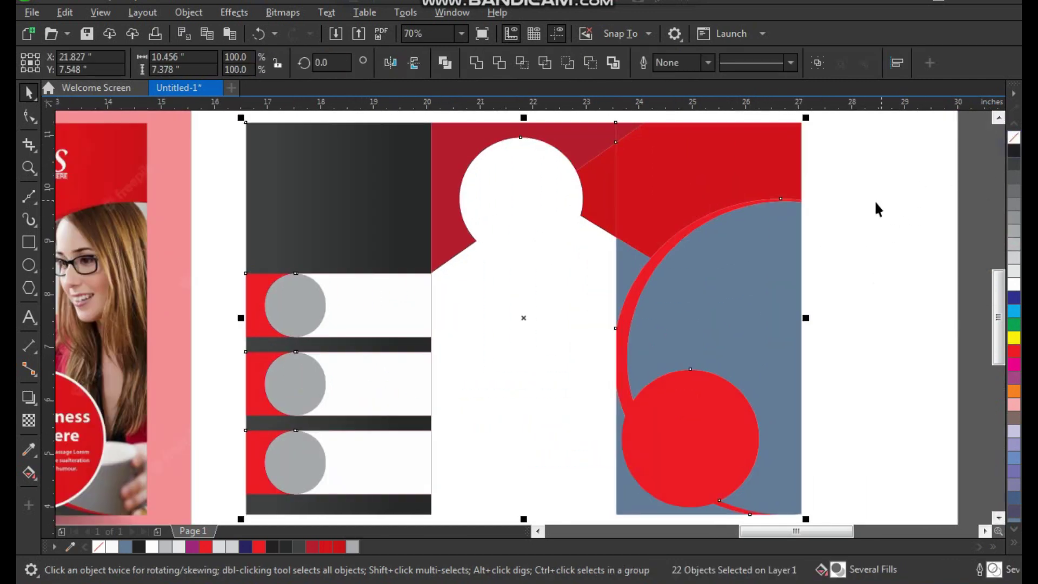
{"action": "left_click", "coordinate": [842, 223]}
Step: Give the red circle on the right panel a white 4.0 pt outline
{"action": "scroll", "coordinate": [465, 364], "scroll_direction": "down", "scroll_amount": 2}
{"action": "key", "text": "F2"}
{"action": "left_click_drag", "start_coordinate": [472, 206], "coordinate": [709, 456]}
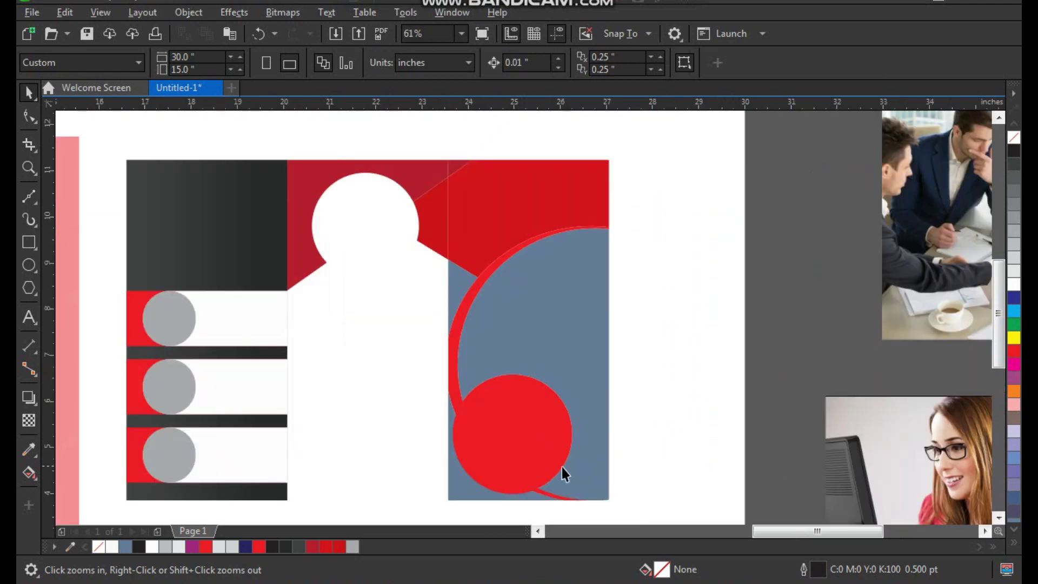
{"action": "left_click", "coordinate": [559, 464]}
{"action": "key", "text": "F2"}
{"action": "left_click_drag", "start_coordinate": [664, 327], "coordinate": [361, 480]}
{"action": "right_click", "coordinate": [1013, 286]}
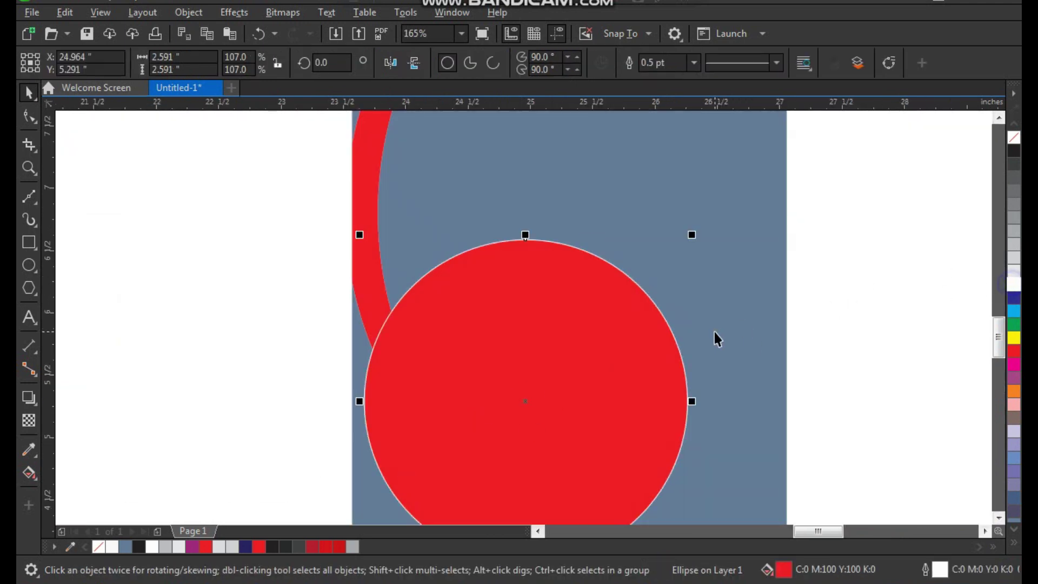
{"action": "key", "text": "F12"}
{"action": "key", "text": "Escape"}
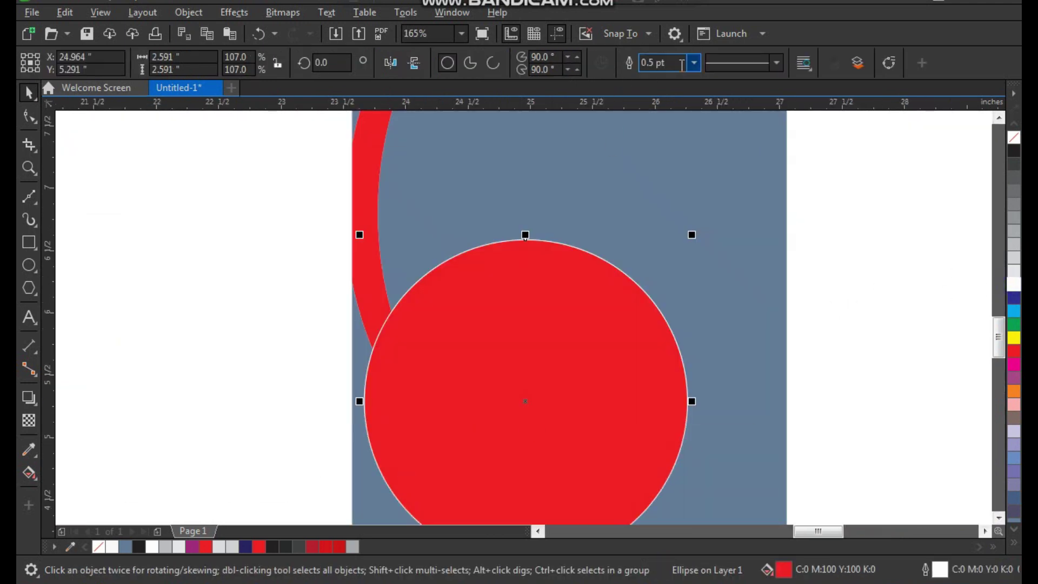
{"action": "left_click", "coordinate": [694, 63]}
{"action": "left_click", "coordinate": [666, 173]}
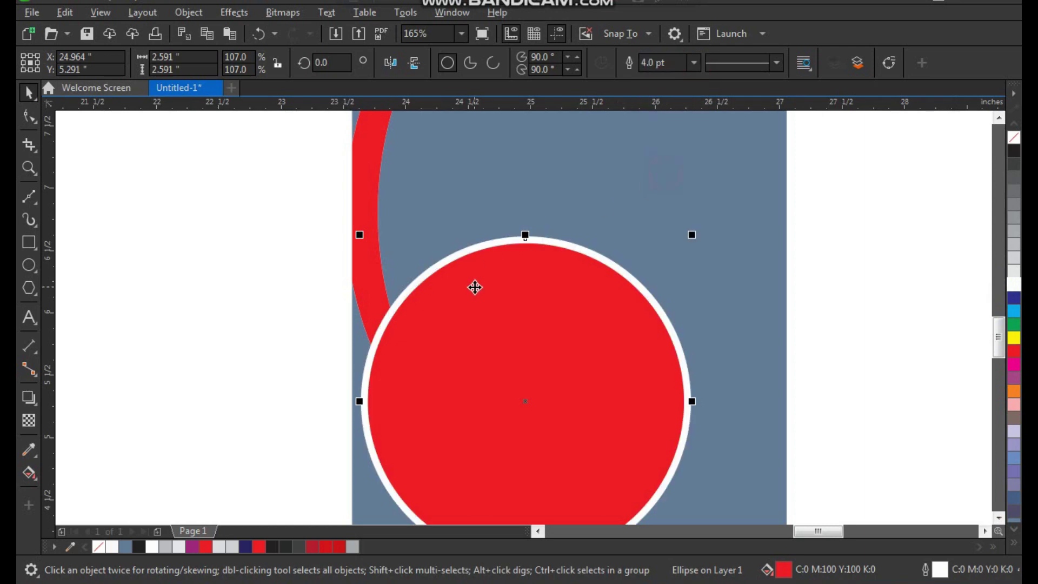
Step: Set the outline width of the middle panel's portrait circle to 4.0 pt
{"action": "key", "text": "F3"}
{"action": "key", "text": "F2"}
{"action": "left_click_drag", "start_coordinate": [359, 132], "coordinate": [622, 346]}
{"action": "left_click", "coordinate": [431, 245]}
{"action": "key", "text": "F2"}
{"action": "left_click", "coordinate": [694, 64]}
{"action": "left_click", "coordinate": [694, 63]}
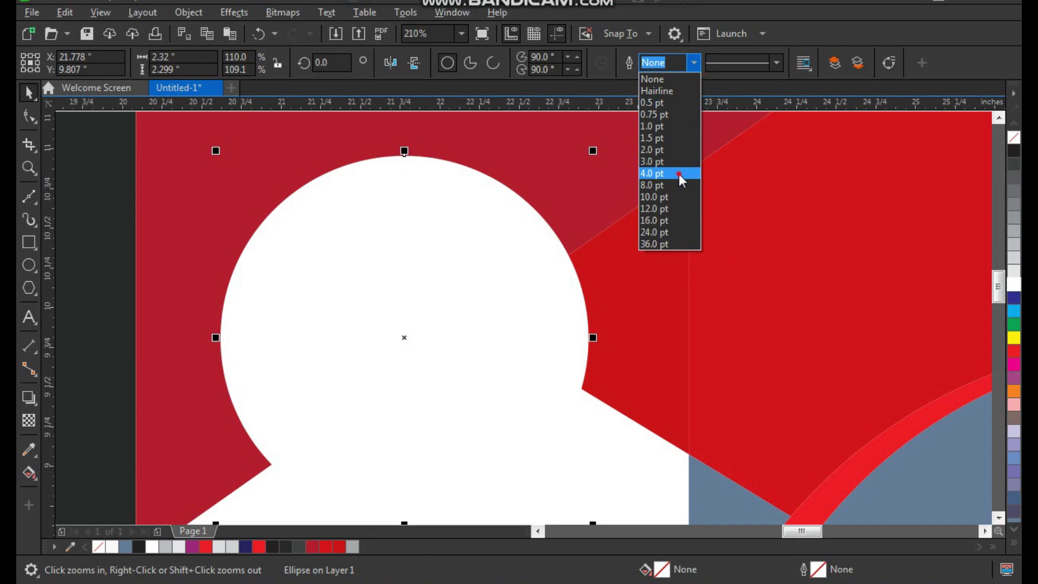
{"action": "left_click", "coordinate": [679, 173]}
{"action": "scroll", "coordinate": [378, 336], "scroll_direction": "down", "scroll_amount": 5}
{"action": "scroll", "coordinate": [426, 420], "scroll_direction": "up", "scroll_amount": 3}
{"action": "key", "text": "space"}
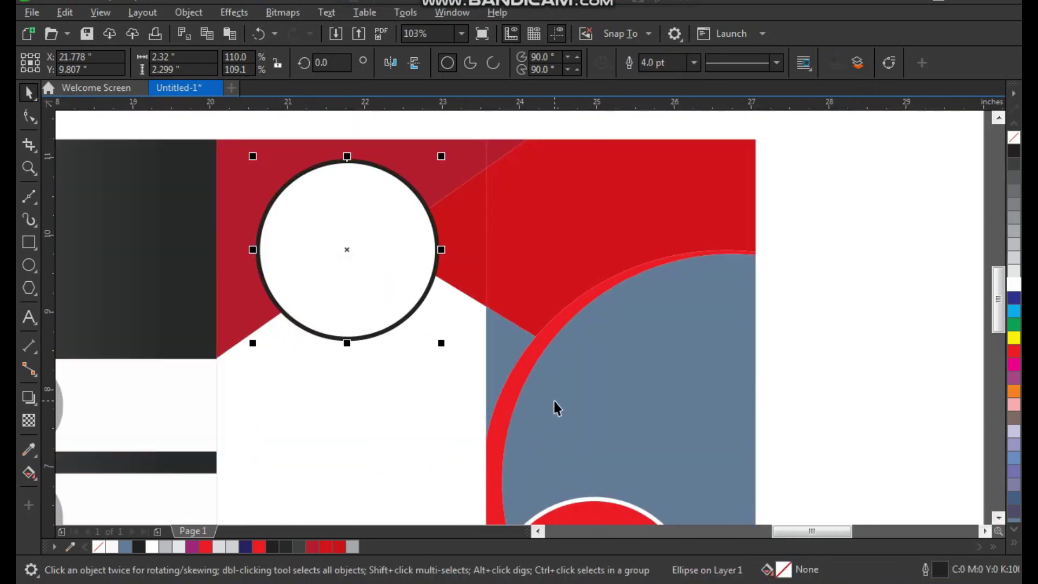
Step: Move the photo of the two businessmen at a laptop over the middle panel near the portrait circle
{"action": "scroll", "coordinate": [517, 298], "scroll_direction": "down", "scroll_amount": 3}
{"action": "key", "text": "F2"}
{"action": "left_click_drag", "start_coordinate": [416, 170], "coordinate": [844, 447]}
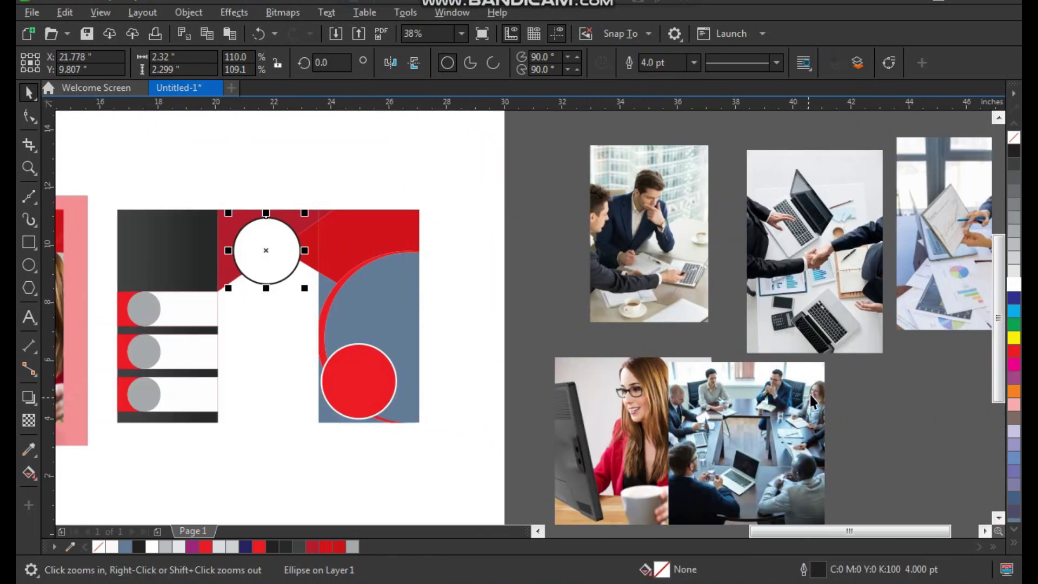
{"action": "left_click_drag", "start_coordinate": [635, 207], "coordinate": [293, 183]}
{"action": "key", "text": "space"}
{"action": "left_click_drag", "start_coordinate": [213, 153], "coordinate": [367, 322]}
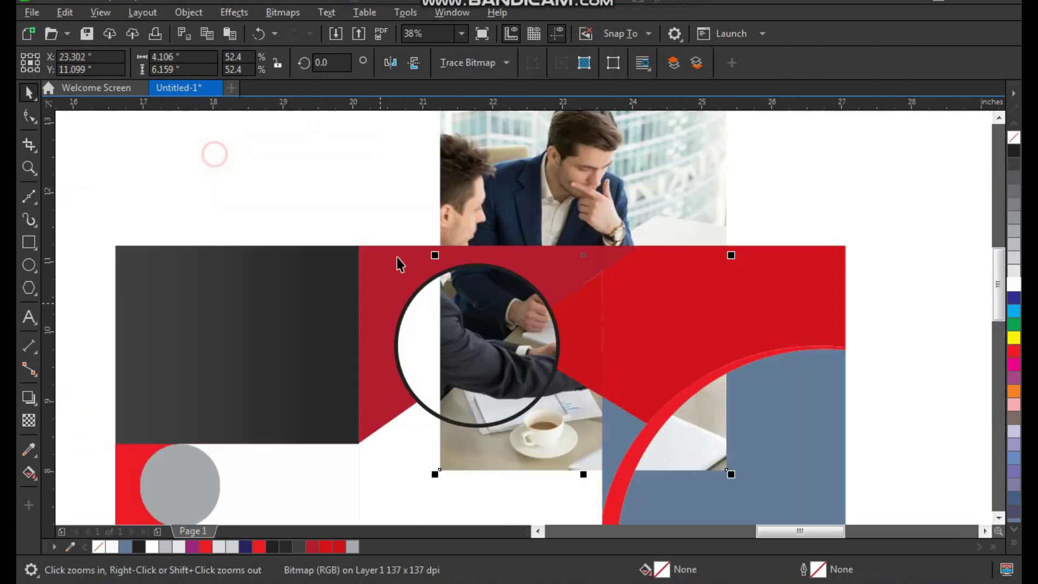
Step: PowerClip the businessmen photo inside the portrait circle, then scale it to 30.5% and reposition it within the circle
{"action": "right_click", "coordinate": [487, 158]}
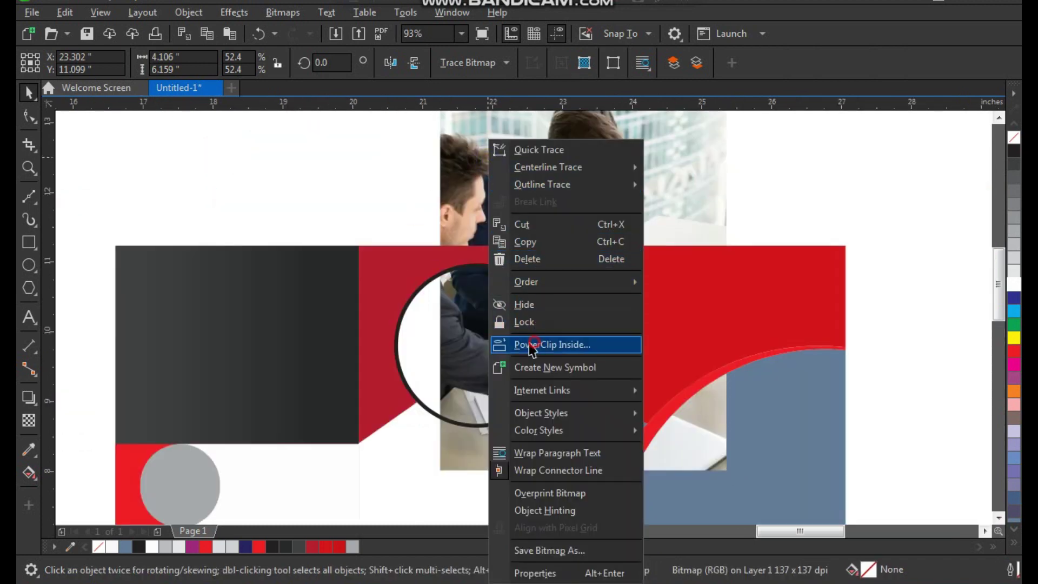
{"action": "left_click", "coordinate": [534, 341]}
{"action": "left_click", "coordinate": [411, 328]}
{"action": "left_click", "coordinate": [508, 327], "text": "alt"}
{"action": "left_click_drag", "start_coordinate": [507, 327], "coordinate": [428, 357]}
{"action": "scroll", "coordinate": [519, 298], "scroll_direction": "down", "scroll_amount": 2}
{"action": "key", "text": "F2"}
{"action": "left_click_drag", "start_coordinate": [438, 175], "coordinate": [681, 421]}
{"action": "left_click_drag", "start_coordinate": [575, 510], "coordinate": [519, 424]}
{"action": "left_click_drag", "start_coordinate": [444, 315], "coordinate": [419, 356]}
{"action": "key", "text": "F2"}
{"action": "left_click_drag", "start_coordinate": [371, 259], "coordinate": [520, 490]}
{"action": "left_click_drag", "start_coordinate": [469, 274], "coordinate": [469, 310]}
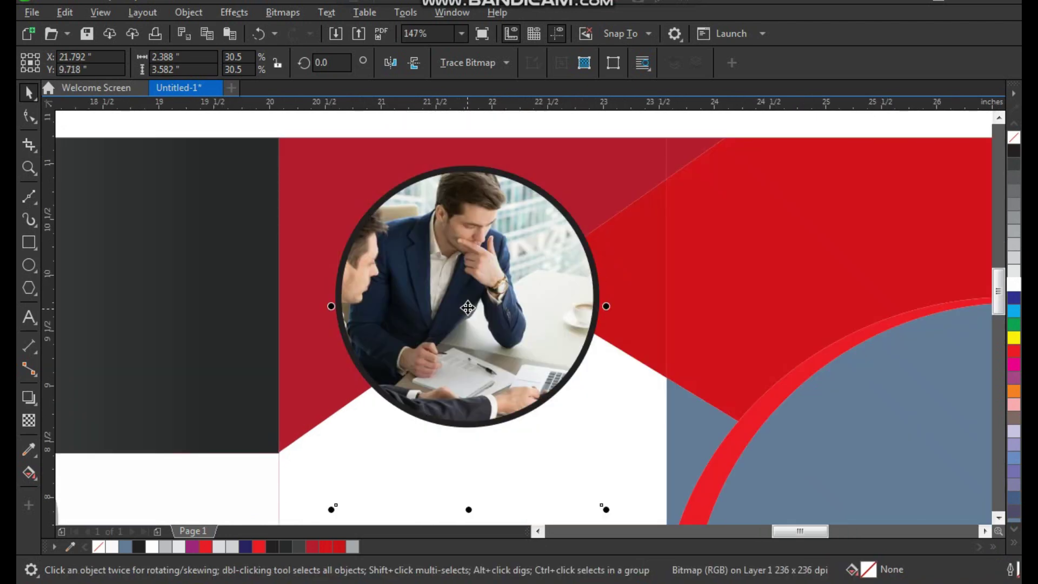
Step: Change the portrait circle's outline colour to white
{"action": "scroll", "coordinate": [487, 275], "scroll_direction": "down", "scroll_amount": 2}
{"action": "left_click", "coordinate": [543, 202]}
{"action": "left_click", "coordinate": [481, 285]}
{"action": "left_click", "coordinate": [481, 292]}
{"action": "key", "text": "space"}
{"action": "scroll", "coordinate": [481, 292], "scroll_direction": "up", "scroll_amount": 3}
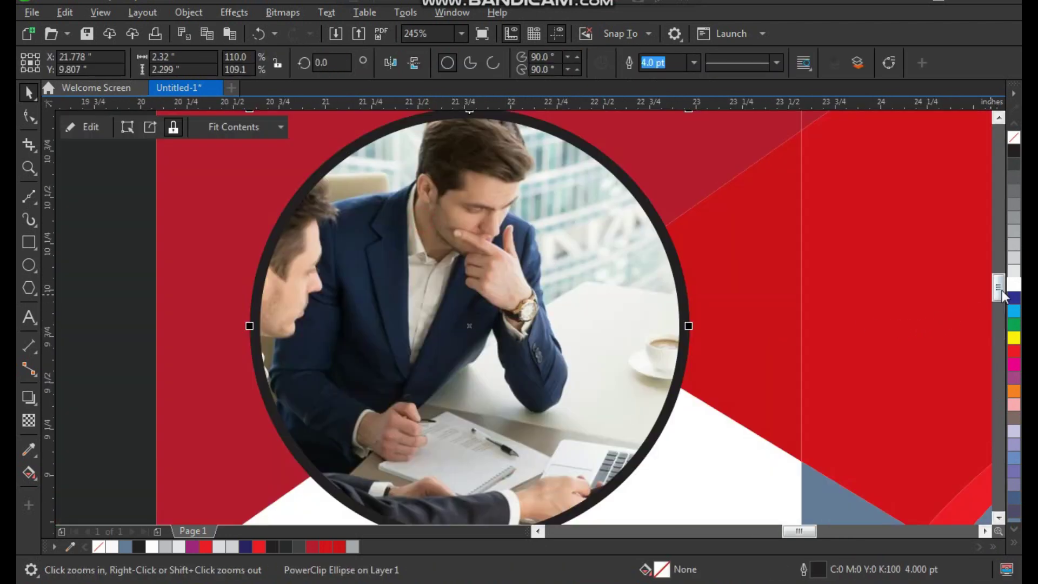
{"action": "key", "text": "space"}
{"action": "scroll", "coordinate": [534, 308], "scroll_direction": "down", "scroll_amount": 2}
{"action": "left_click", "coordinate": [560, 190]}
{"action": "scroll", "coordinate": [560, 191], "scroll_direction": "down", "scroll_amount": 2}
Step: Move the photo of the woman at the monitor next to the large circle area of the right panel
{"action": "key", "text": "F2"}
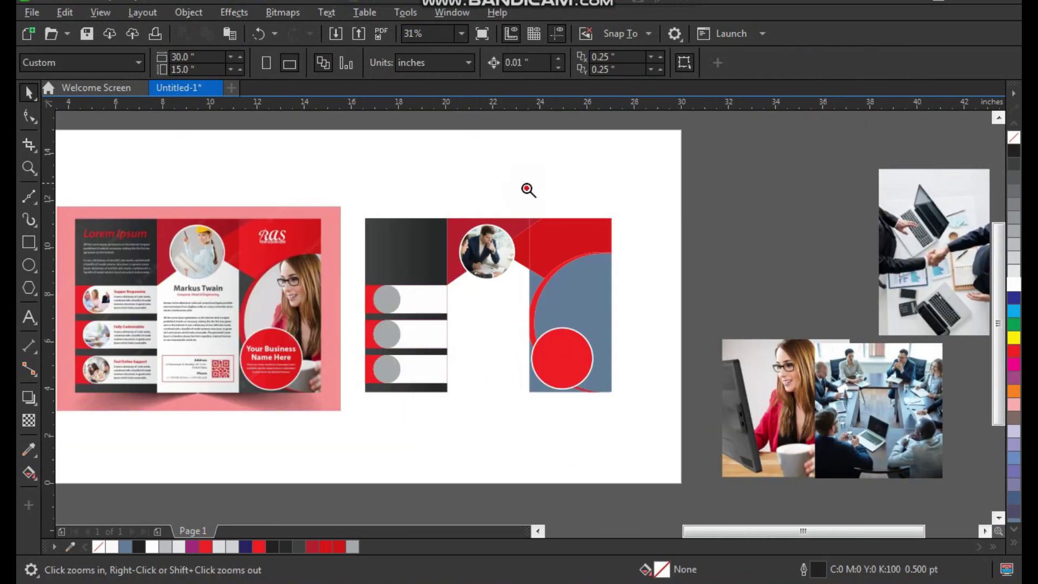
{"action": "left_click_drag", "start_coordinate": [528, 188], "coordinate": [910, 503]}
{"action": "left_click_drag", "start_coordinate": [377, 269], "coordinate": [404, 271]}
{"action": "key", "text": "ctrl+z"}
{"action": "key", "text": "F2"}
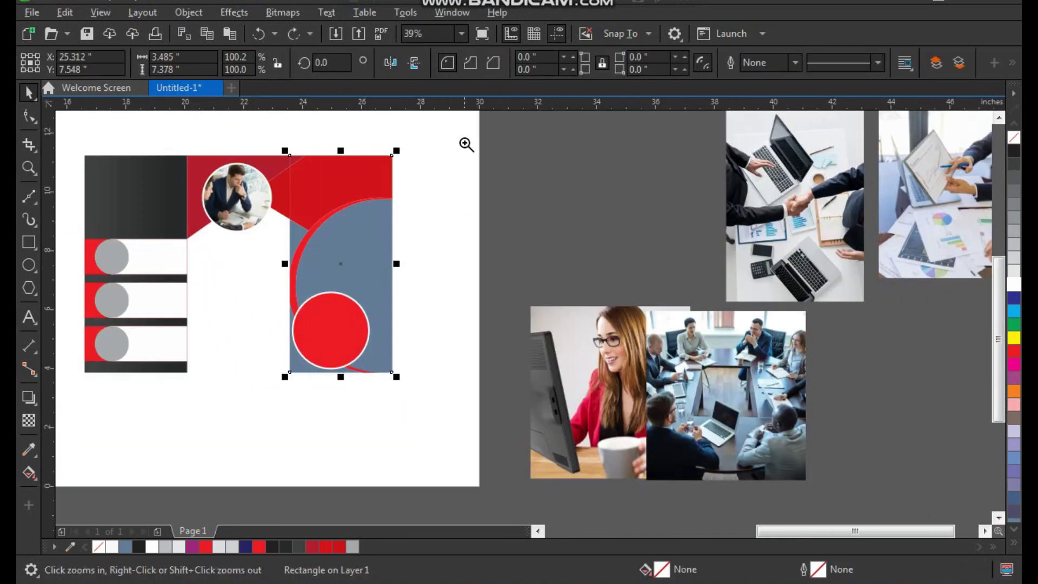
{"action": "left_click_drag", "start_coordinate": [457, 140], "coordinate": [255, 402]}
{"action": "left_click", "coordinate": [550, 318]}
{"action": "key", "text": "Delete"}
{"action": "left_click", "coordinate": [550, 319]}
{"action": "left_click", "coordinate": [663, 342]}
{"action": "left_click_drag", "start_coordinate": [851, 429], "coordinate": [589, 280]}
Step: PowerClip the woman's photo inside the right panel's large rounded area and shift it within the frame so she fills it
{"action": "right_click", "coordinate": [626, 259]}
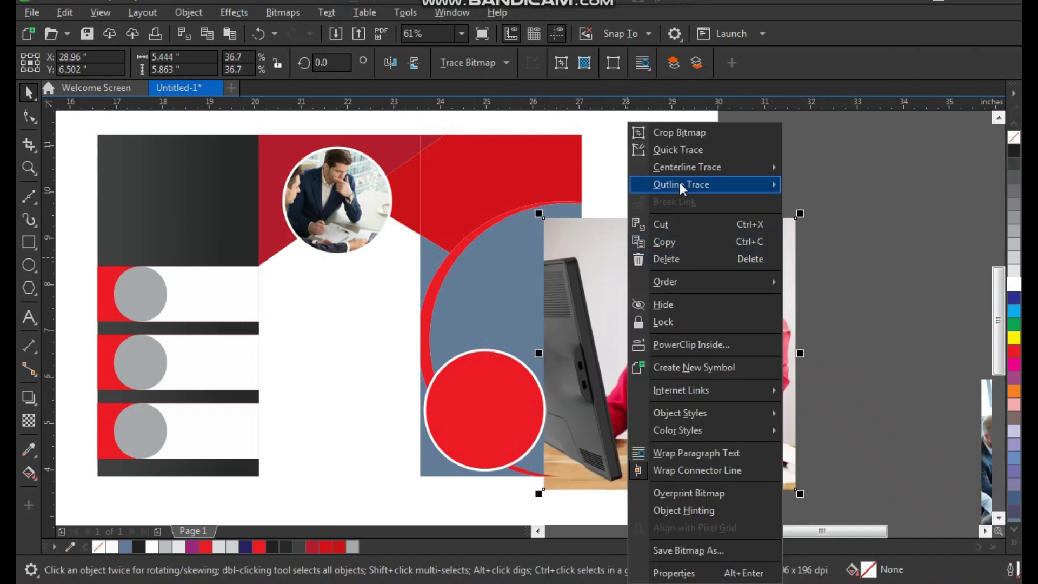
{"action": "left_click", "coordinate": [675, 343]}
{"action": "left_click", "coordinate": [490, 275]}
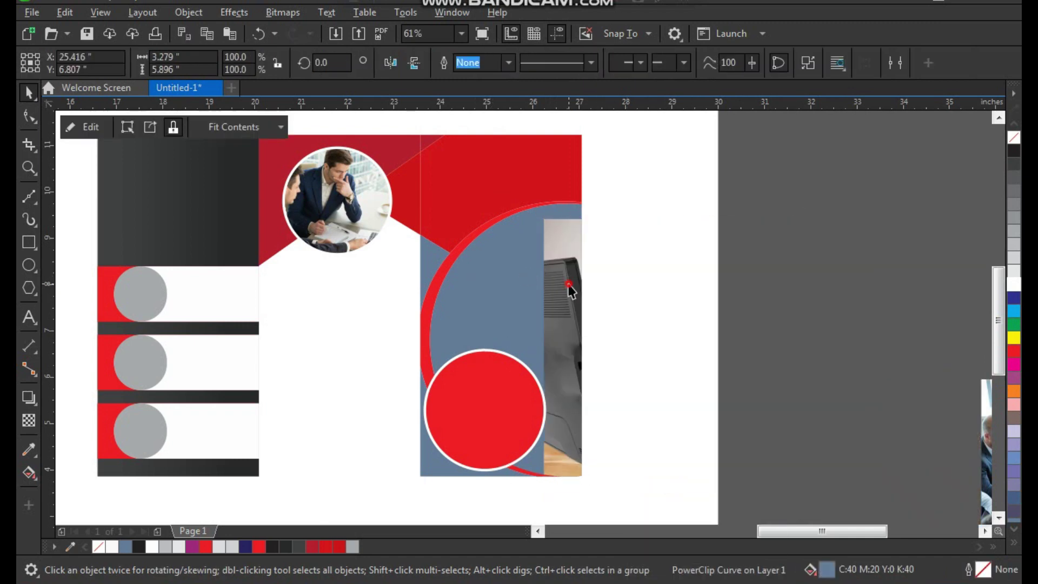
{"action": "left_click", "coordinate": [566, 283], "text": "ctrl"}
{"action": "left_click_drag", "start_coordinate": [564, 283], "coordinate": [352, 268]}
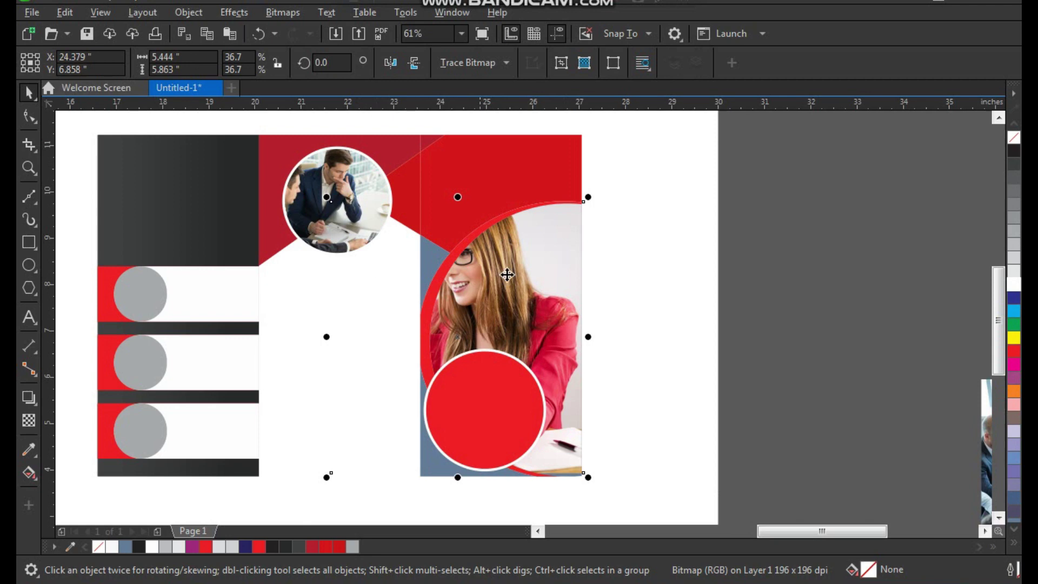
Step: Resize the woman's photo slightly and reposition it inside the right panel's rounded frame to match the reference
{"action": "key", "text": "F2"}
{"action": "left_click_drag", "start_coordinate": [635, 178], "coordinate": [247, 561]}
{"action": "left_click_drag", "start_coordinate": [400, 430], "coordinate": [395, 439]}
{"action": "left_click_drag", "start_coordinate": [605, 273], "coordinate": [629, 266]}
{"action": "left_click_drag", "start_coordinate": [767, 259], "coordinate": [748, 261]}
{"action": "key", "text": "F4"}
{"action": "key", "text": "F2"}
{"action": "left_click_drag", "start_coordinate": [665, 211], "coordinate": [279, 480]}
{"action": "key", "text": "space"}
{"action": "key", "text": "z"}
{"action": "left_click_drag", "start_coordinate": [758, 120], "coordinate": [182, 476]}
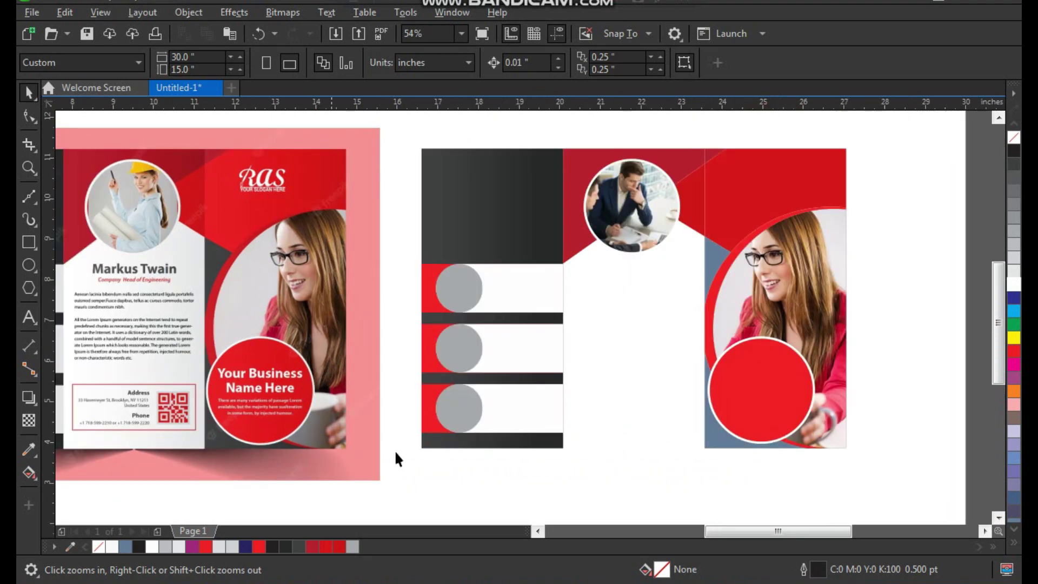
Step: Scale the meeting photo to 30.8% and the handshake photo to 44.5%, placing both closer to the page
{"action": "right_click", "coordinate": [543, 465]}
{"action": "left_click_drag", "start_coordinate": [708, 337], "coordinate": [956, 468]}
{"action": "left_click_drag", "start_coordinate": [862, 388], "coordinate": [736, 305]}
{"action": "left_click_drag", "start_coordinate": [815, 255], "coordinate": [779, 294]}
{"action": "left_click", "coordinate": [902, 268]}
{"action": "key", "text": "ctrl+r"}
{"action": "left_click_drag", "start_coordinate": [905, 266], "coordinate": [744, 235]}
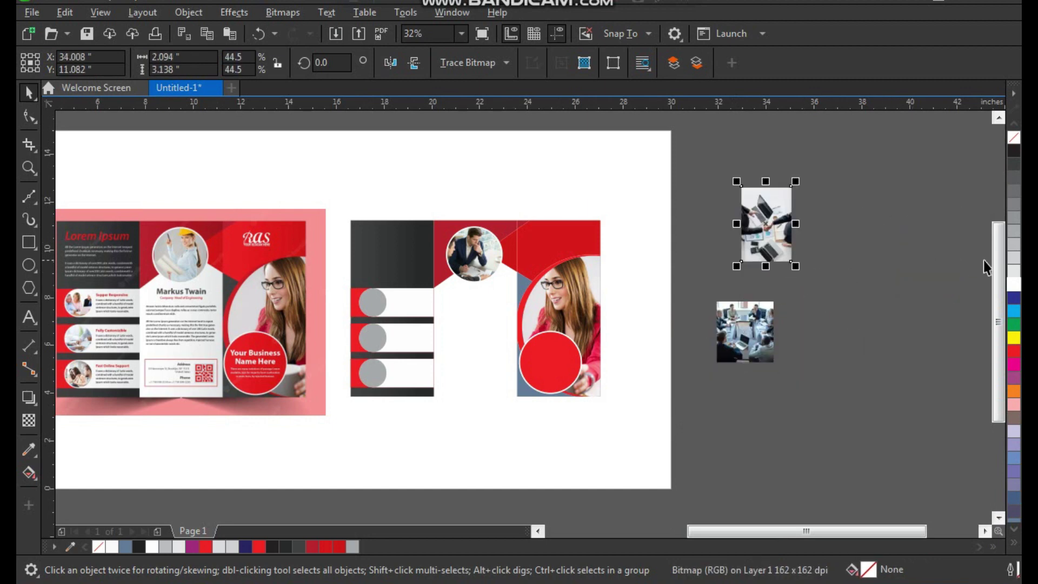
Step: Scale the photo of the laptop and charts to 19.3% and place it near the other two photos beside the page
{"action": "scroll", "coordinate": [788, 265], "scroll_direction": "down", "scroll_amount": 1}
{"action": "key", "text": "F2"}
{"action": "left_click_drag", "start_coordinate": [722, 196], "coordinate": [954, 365]}
{"action": "left_click_drag", "start_coordinate": [682, 274], "coordinate": [462, 393]}
{"action": "left_click_drag", "start_coordinate": [567, 272], "coordinate": [535, 328]}
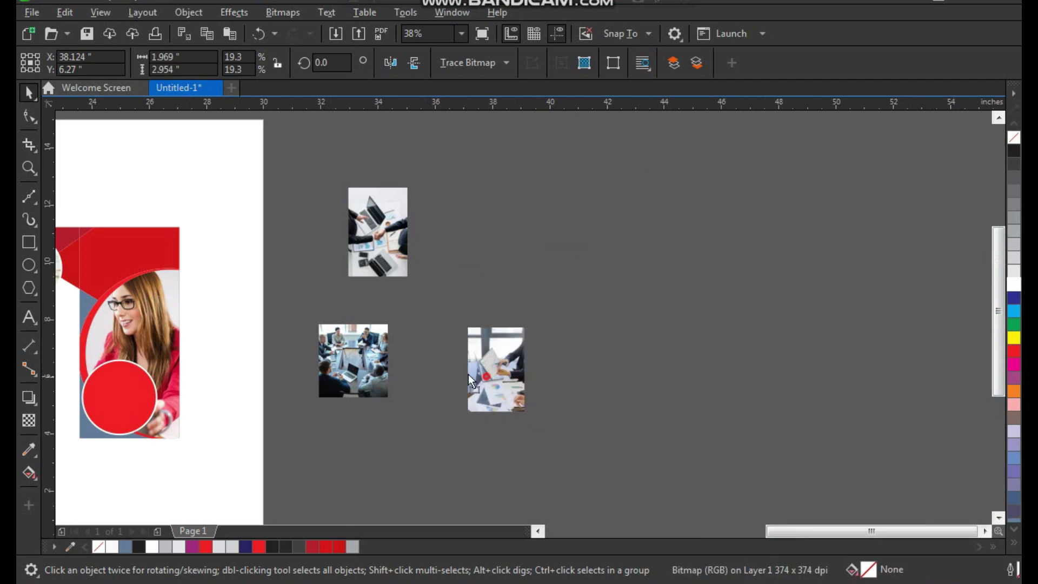
{"action": "left_click_drag", "start_coordinate": [500, 374], "coordinate": [457, 358]}
{"action": "left_click", "coordinate": [518, 375]}
{"action": "scroll", "coordinate": [465, 377], "scroll_direction": "down", "scroll_amount": 1}
Step: Move the meeting photo next to the left panel's top grey circle and PowerClip it inside that circle
{"action": "key", "text": "F2"}
{"action": "scroll", "coordinate": [436, 279], "scroll_direction": "up", "scroll_amount": 3}
{"action": "left_click_drag", "start_coordinate": [829, 340], "coordinate": [244, 295]}
{"action": "scroll", "coordinate": [243, 314], "scroll_direction": "up", "scroll_amount": 3}
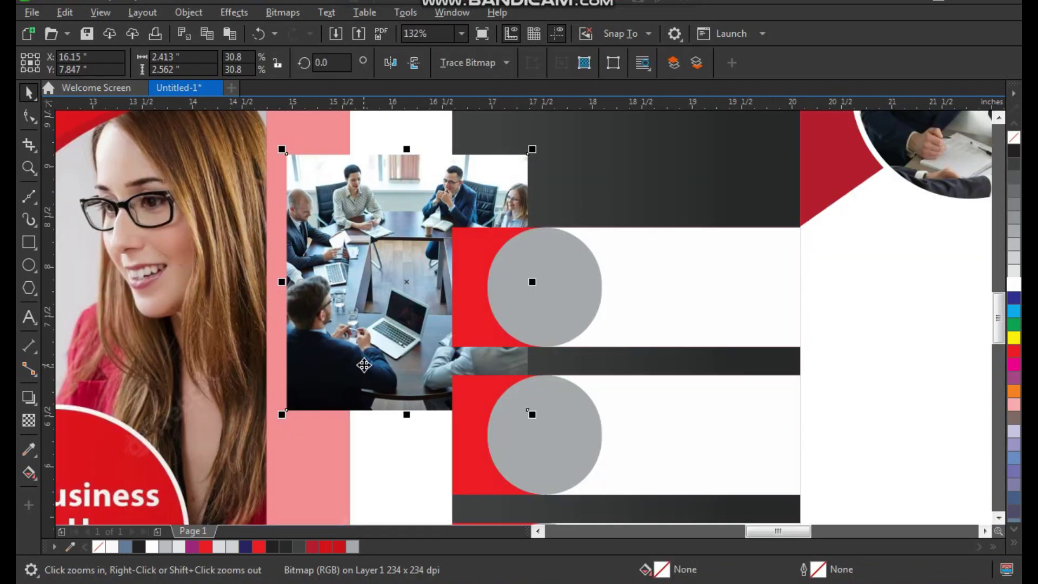
{"action": "right_click", "coordinate": [479, 181]}
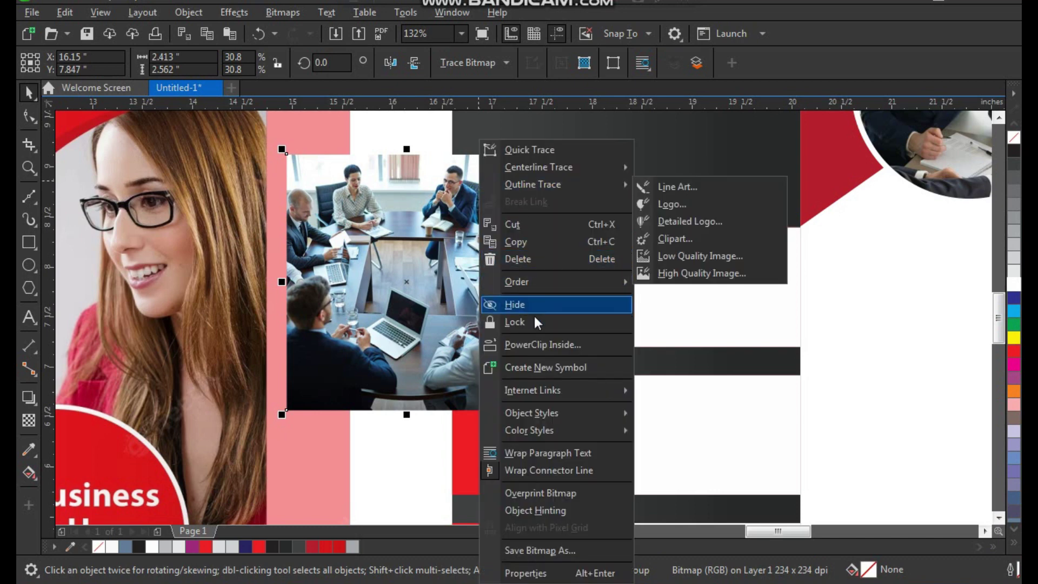
{"action": "left_click", "coordinate": [537, 344]}
{"action": "left_click", "coordinate": [554, 293]}
Step: Scale the clipped meeting photo to 14.9% and position it so it fills the top circle
{"action": "left_click_drag", "start_coordinate": [520, 284], "coordinate": [632, 294]}
{"action": "left_click_drag", "start_coordinate": [640, 198], "coordinate": [599, 218]}
{"action": "mouse_move", "coordinate": [522, 302]}
{"action": "left_mouse_down"}
{"action": "mouse_move", "coordinate": [538, 302]}
{"action": "mouse_move", "coordinate": [513, 306]}
{"action": "left_mouse_up"}
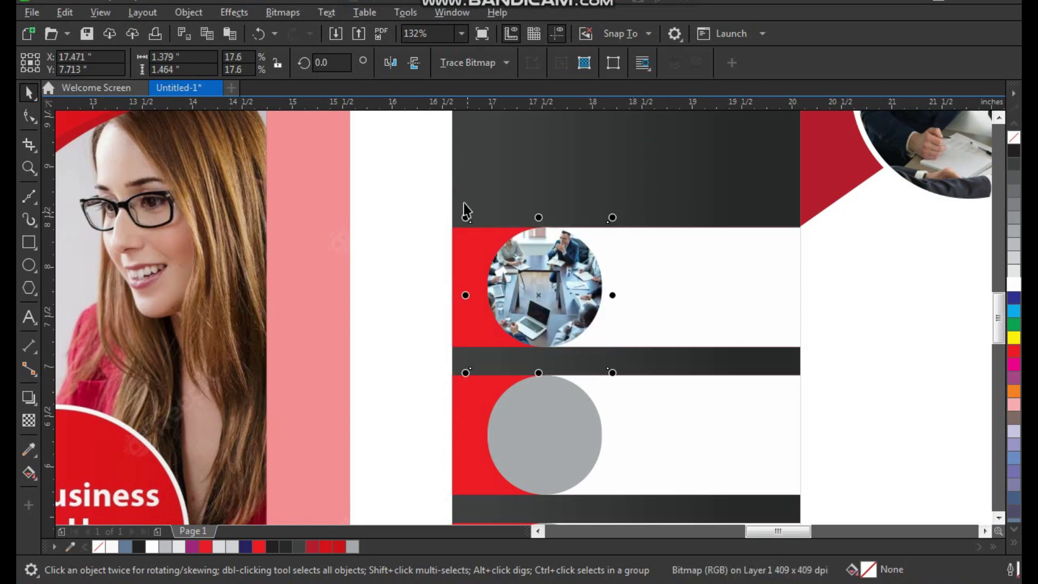
{"action": "scroll", "coordinate": [627, 286], "scroll_direction": "up", "scroll_amount": 2}
{"action": "left_click_drag", "start_coordinate": [598, 169], "coordinate": [582, 190]}
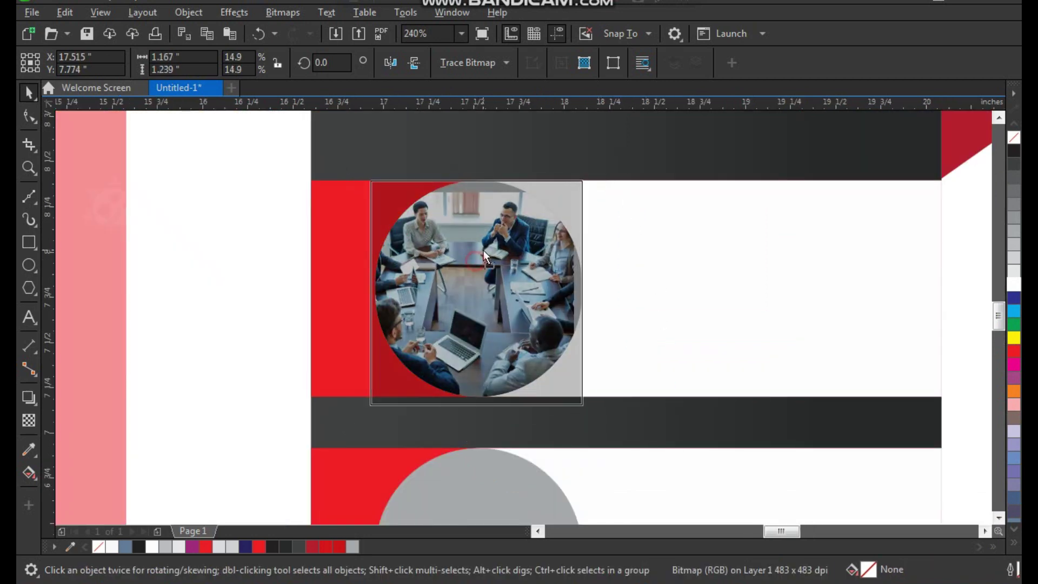
{"action": "scroll", "coordinate": [482, 249], "scroll_direction": "down", "scroll_amount": 5}
{"action": "scroll", "coordinate": [634, 295], "scroll_direction": "down", "scroll_amount": 1}
Step: Move the handshake photo next to the left panel's middle circle and scale it to 23%
{"action": "key", "text": "F2"}
{"action": "left_click_drag", "start_coordinate": [499, 165], "coordinate": [1018, 440]}
{"action": "left_click_drag", "start_coordinate": [738, 206], "coordinate": [63, 370]}
{"action": "scroll", "coordinate": [227, 279], "scroll_direction": "up", "scroll_amount": 3}
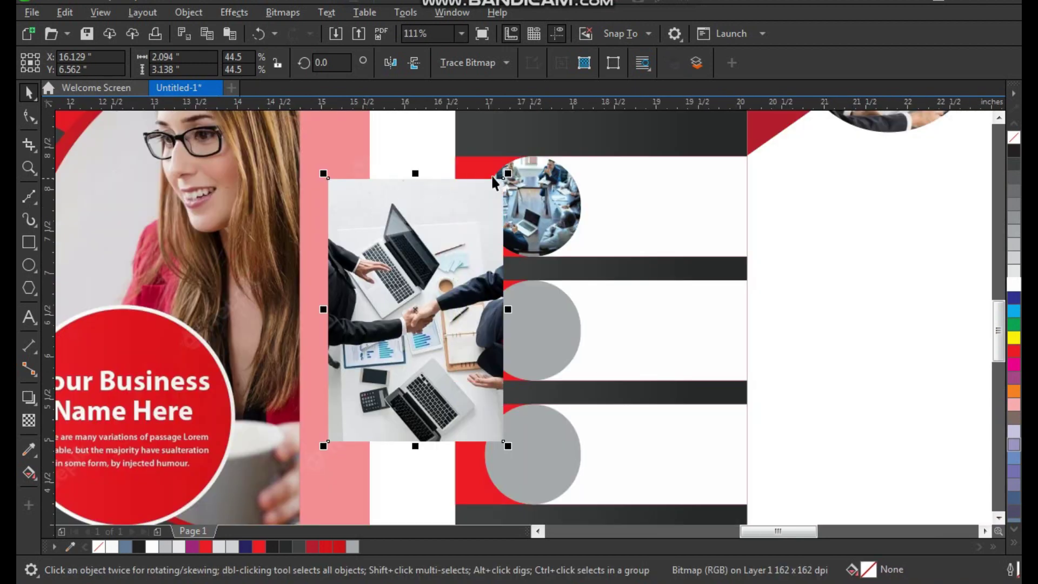
{"action": "left_click_drag", "start_coordinate": [508, 174], "coordinate": [466, 237]}
Step: PowerClip the handshake photo inside the left panel's middle grey circle
{"action": "key", "text": "z"}
{"action": "left_click_drag", "start_coordinate": [374, 216], "coordinate": [623, 437]}
{"action": "left_click_drag", "start_coordinate": [364, 297], "coordinate": [497, 325]}
{"action": "right_click", "coordinate": [490, 255]}
{"action": "left_click", "coordinate": [563, 344]}
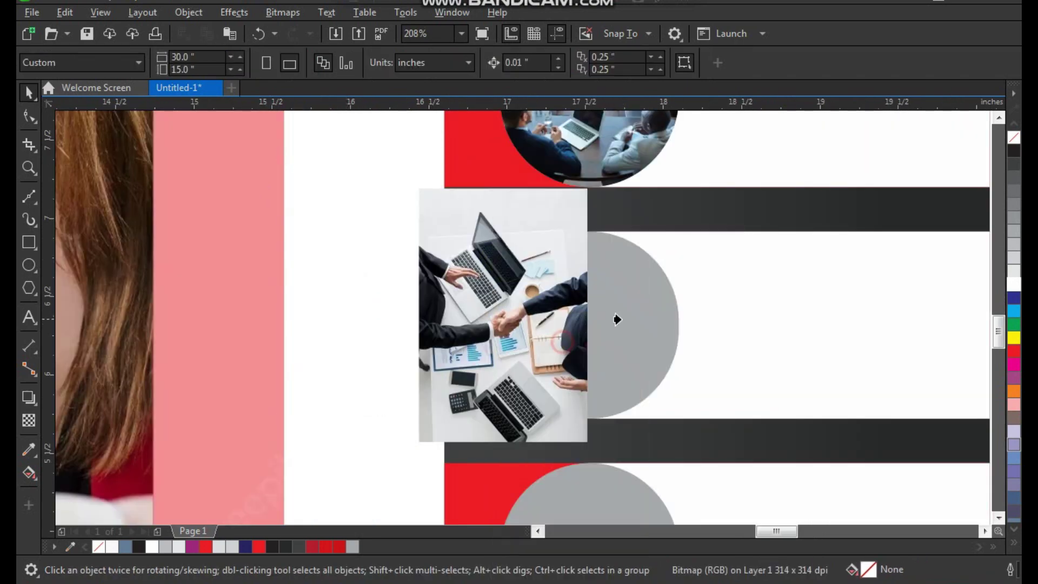
{"action": "left_click", "coordinate": [614, 317]}
Step: Shift the clipped handshake photo within the middle circle and enlarge it to 26.1% so it fills the frame
{"action": "left_click_drag", "start_coordinate": [540, 311], "coordinate": [623, 315]}
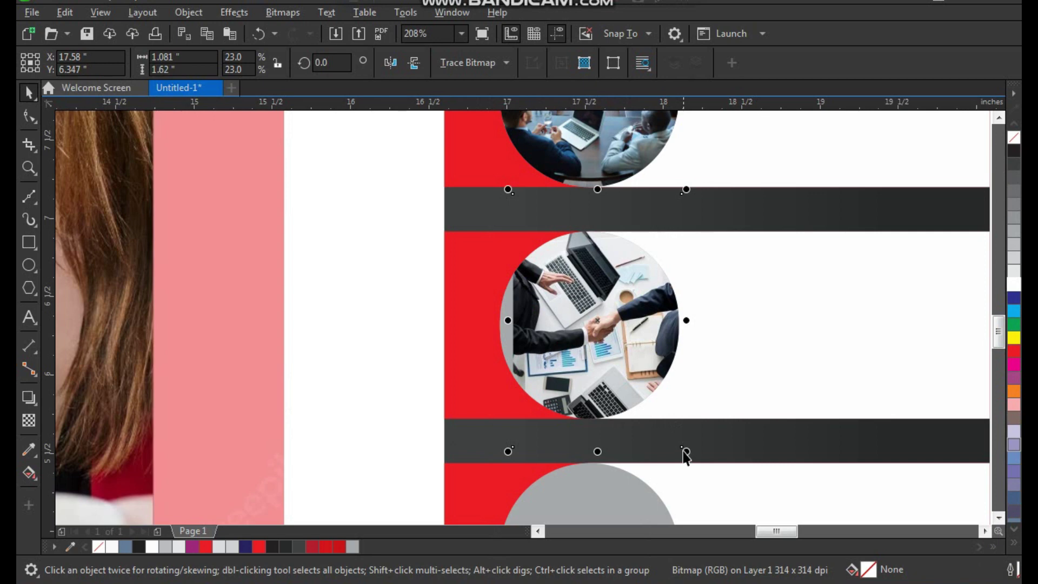
{"action": "left_click_drag", "start_coordinate": [686, 451], "coordinate": [694, 462]}
{"action": "left_click_drag", "start_coordinate": [641, 396], "coordinate": [606, 355]}
{"action": "left_click_drag", "start_coordinate": [683, 461], "coordinate": [688, 470]}
{"action": "scroll", "coordinate": [426, 318], "scroll_direction": "down", "scroll_amount": 2}
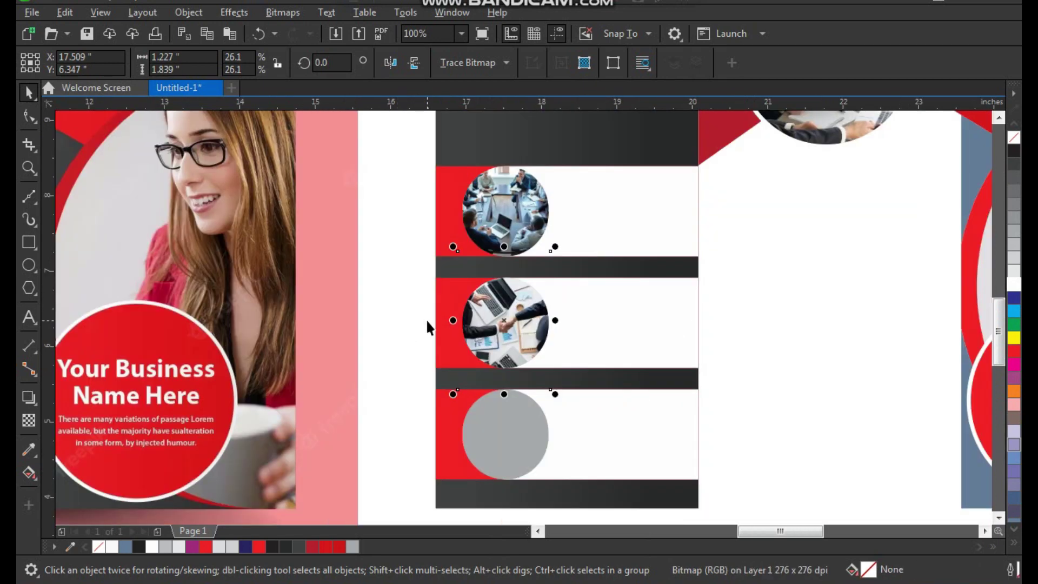
Step: Move the photo of the laptop and charts next to the left panel's bottom circle and scale it to 15%
{"action": "scroll", "coordinate": [547, 313], "scroll_direction": "down", "scroll_amount": 1}
{"action": "key", "text": "F2"}
{"action": "left_click_drag", "start_coordinate": [562, 242], "coordinate": [870, 431]}
{"action": "left_click_drag", "start_coordinate": [880, 328], "coordinate": [194, 407]}
{"action": "key", "text": "F2"}
{"action": "left_click_drag", "start_coordinate": [283, 294], "coordinate": [118, 440]}
{"action": "key", "text": "space"}
{"action": "left_click_drag", "start_coordinate": [484, 344], "coordinate": [404, 312]}
{"action": "left_click_drag", "start_coordinate": [522, 174], "coordinate": [500, 207]}
Step: PowerClip the laptop photo inside the left panel's bottom grey circle and shift it within the frame to fill it
{"action": "right_click", "coordinate": [471, 267]}
{"action": "key", "text": "Escape"}
{"action": "left_click_drag", "start_coordinate": [441, 261], "coordinate": [476, 266]}
{"action": "right_click", "coordinate": [477, 266]}
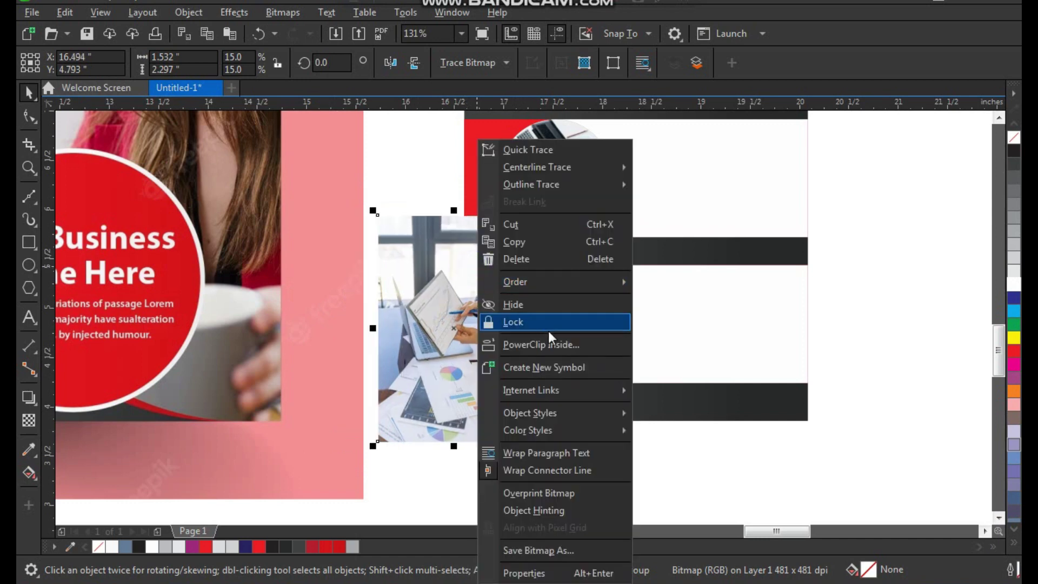
{"action": "left_click", "coordinate": [552, 343]}
{"action": "left_click", "coordinate": [566, 335]}
{"action": "left_click", "coordinate": [522, 318], "text": "alt"}
{"action": "left_click_drag", "start_coordinate": [523, 318], "coordinate": [631, 319]}
{"action": "key", "text": "F2"}
{"action": "left_click_drag", "start_coordinate": [469, 188], "coordinate": [650, 438]}
{"action": "key", "text": "F3"}
{"action": "left_click", "coordinate": [428, 295]}
Step: Give all three photo circles in the left panel a white 2 pt outline
{"action": "scroll", "coordinate": [460, 257], "scroll_direction": "down", "scroll_amount": 1}
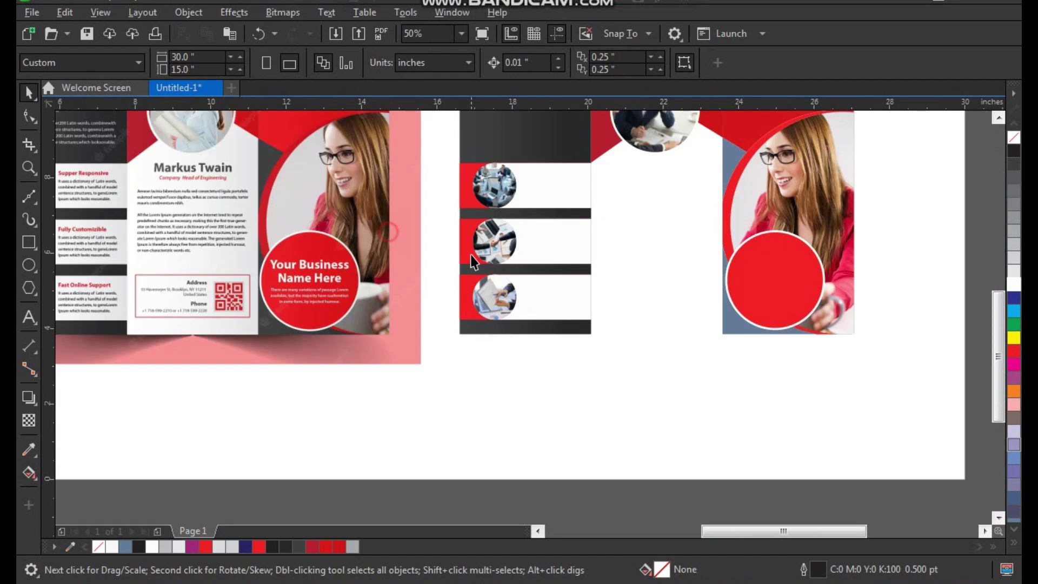
{"action": "key", "text": "F2"}
{"action": "left_click_drag", "start_coordinate": [433, 153], "coordinate": [587, 360]}
{"action": "left_click", "coordinate": [494, 186]}
{"action": "left_click", "coordinate": [497, 274], "text": "shift"}
{"action": "left_click", "coordinate": [495, 398], "text": "shift"}
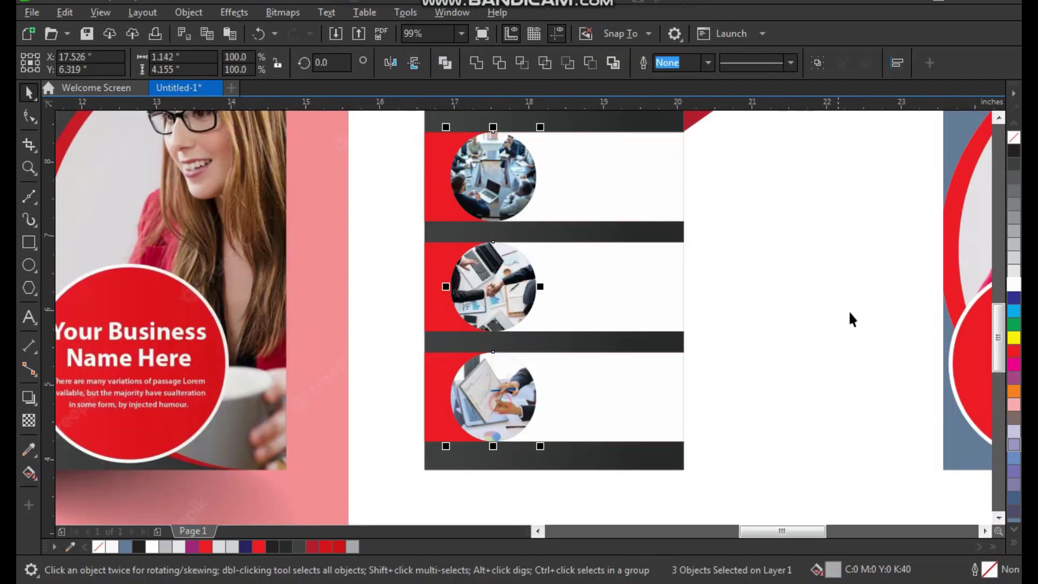
{"action": "key", "text": "z"}
{"action": "left_click", "coordinate": [511, 244]}
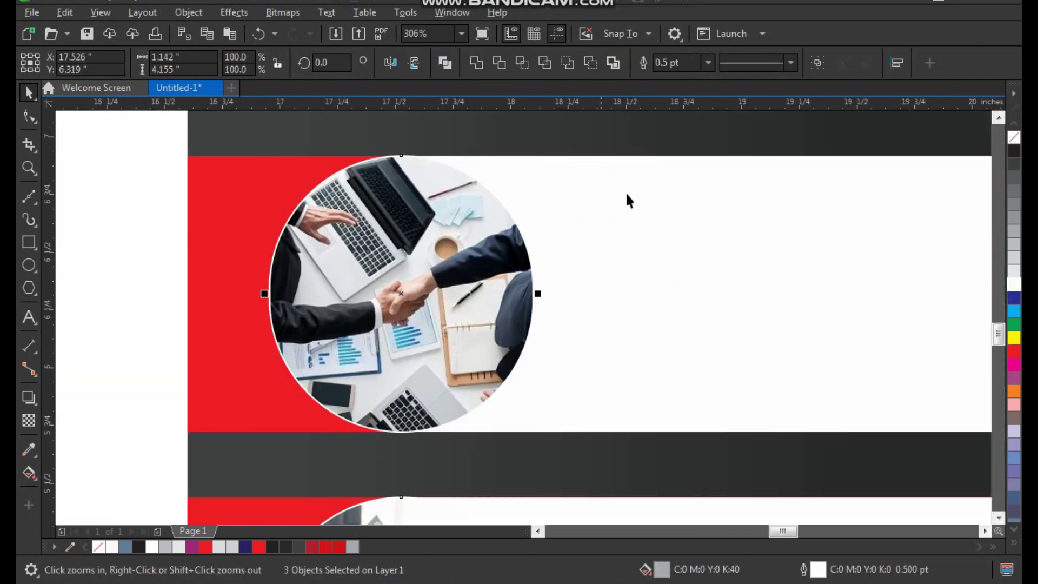
{"action": "left_click", "coordinate": [707, 63]}
{"action": "left_click", "coordinate": [687, 154]}
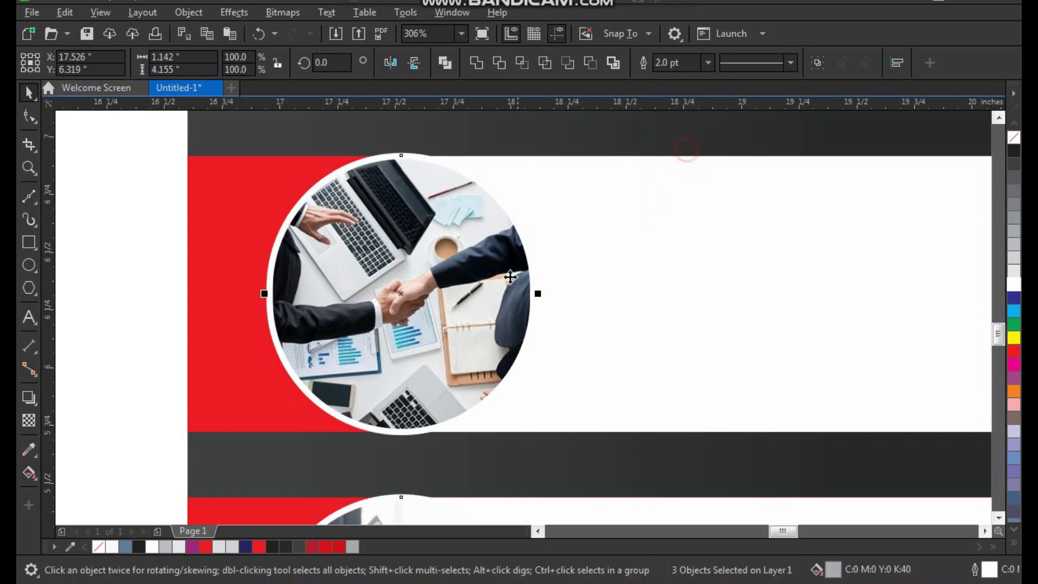
Step: Compare the recreated brochure panels with the reference design to find what still differs
{"action": "scroll", "coordinate": [459, 461], "scroll_direction": "down", "scroll_amount": 3}
{"action": "key", "text": "space"}
{"action": "scroll", "coordinate": [459, 461], "scroll_direction": "down", "scroll_amount": 2}
{"action": "left_click", "coordinate": [459, 460]}
{"action": "key", "text": "z"}
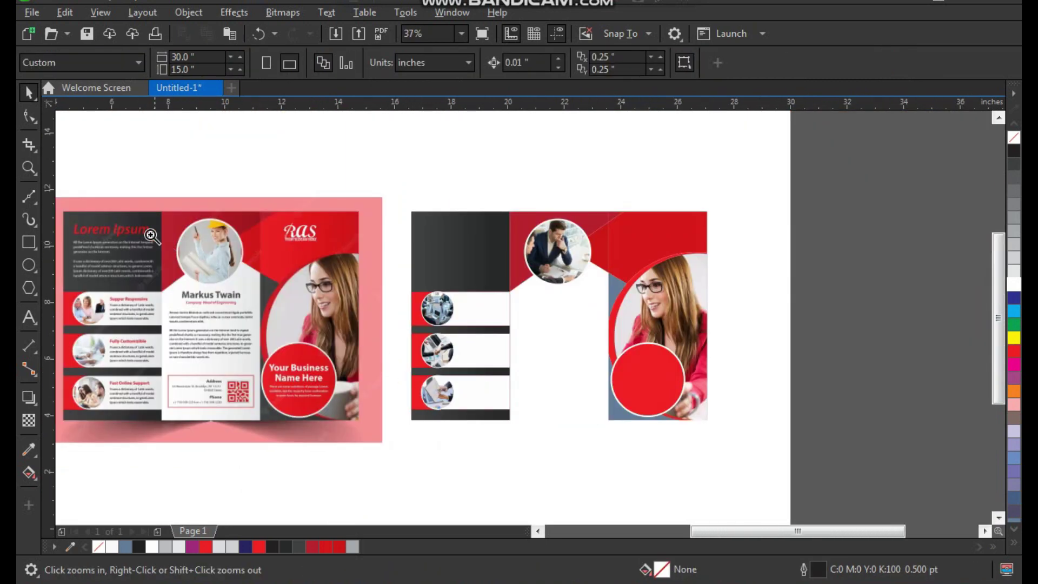
{"action": "left_click_drag", "start_coordinate": [116, 201], "coordinate": [749, 471]}
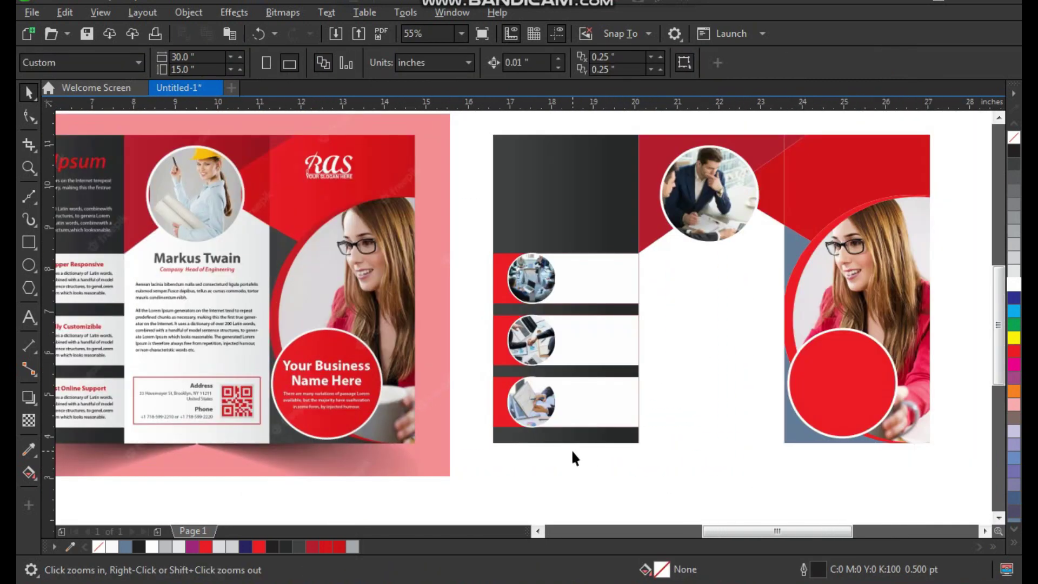
{"action": "key", "text": "space"}
{"action": "left_click", "coordinate": [586, 470]}
{"action": "scroll", "coordinate": [606, 324], "scroll_direction": "down", "scroll_amount": 2}
{"action": "key", "text": "z"}
{"action": "left_click_drag", "start_coordinate": [555, 209], "coordinate": [790, 445]}
{"action": "key", "text": "z"}
{"action": "left_click_drag", "start_coordinate": [682, 155], "coordinate": [52, 450]}
{"action": "key", "text": "space"}
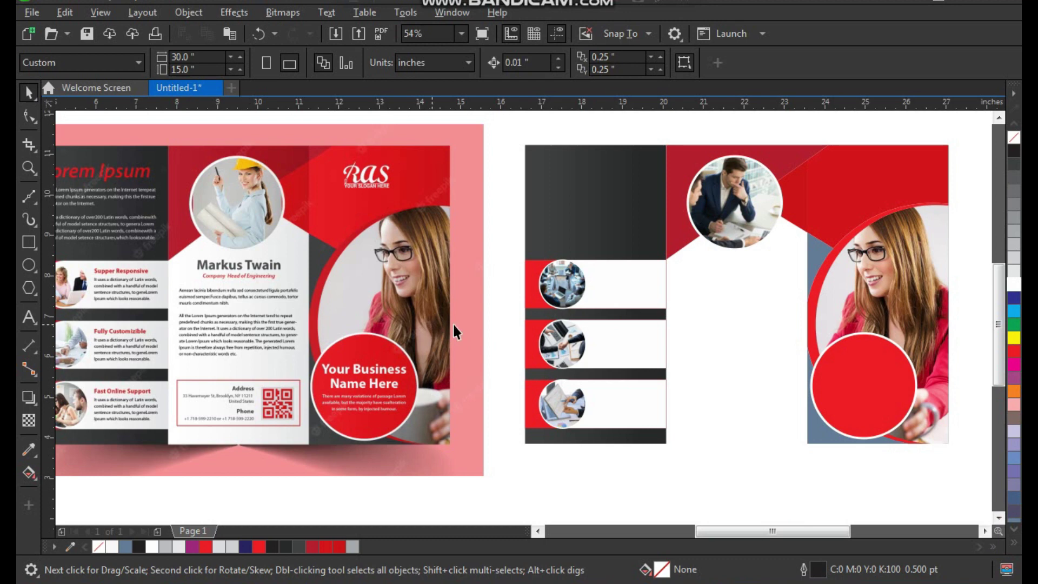
Step: Copy only the fill of the left panel's dark gradient background onto the right panel's two blue-grey shapes
{"action": "left_click", "coordinate": [809, 277]}
{"action": "left_click", "coordinate": [821, 427], "text": "shift"}
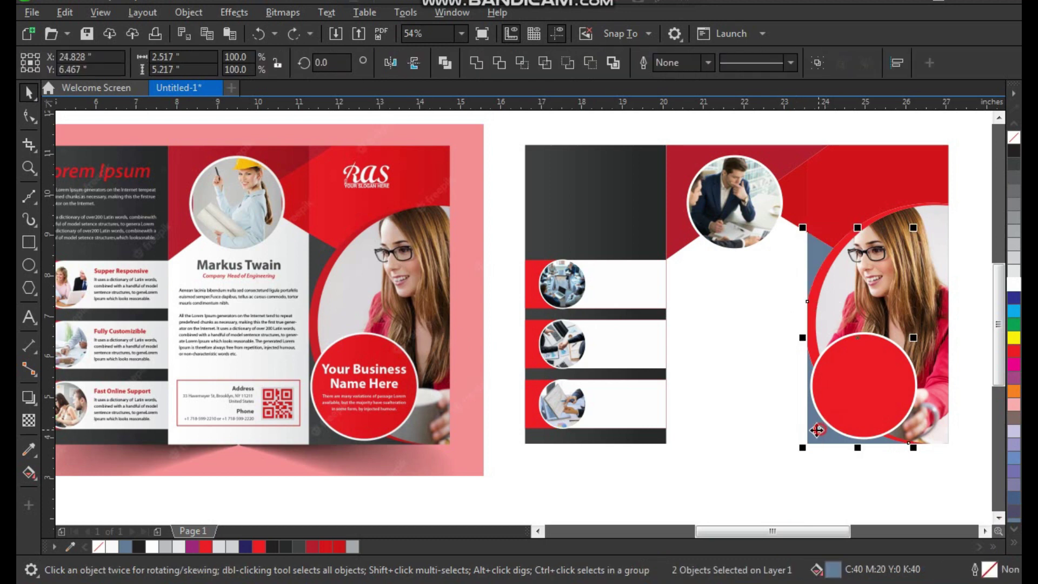
{"action": "key", "text": "alt+e"}
{"action": "key", "text": "m"}
{"action": "left_click", "coordinate": [380, 272]}
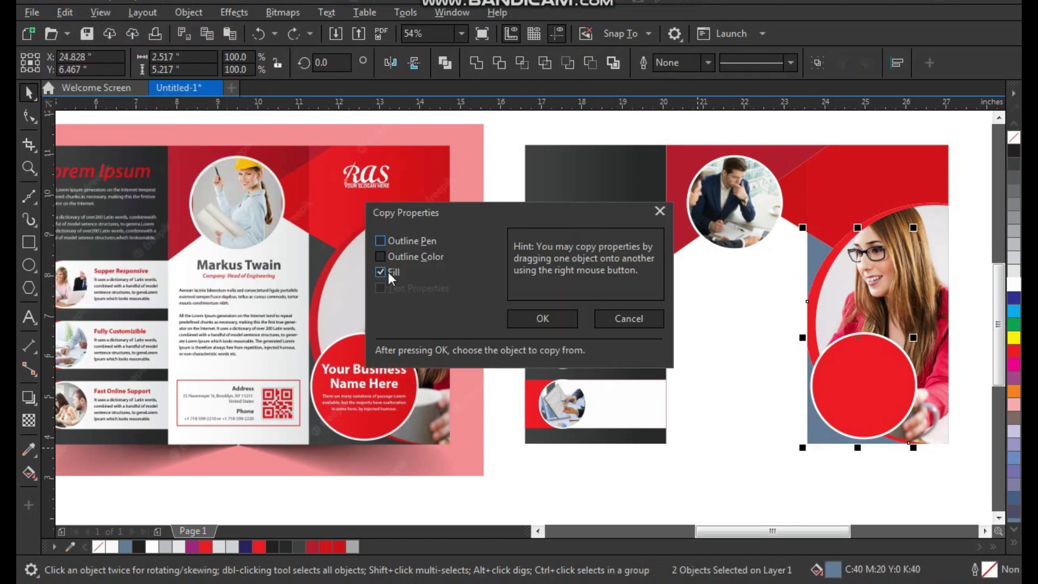
{"action": "left_click", "coordinate": [560, 316]}
{"action": "left_click", "coordinate": [550, 191]}
{"action": "left_click", "coordinate": [815, 480]}
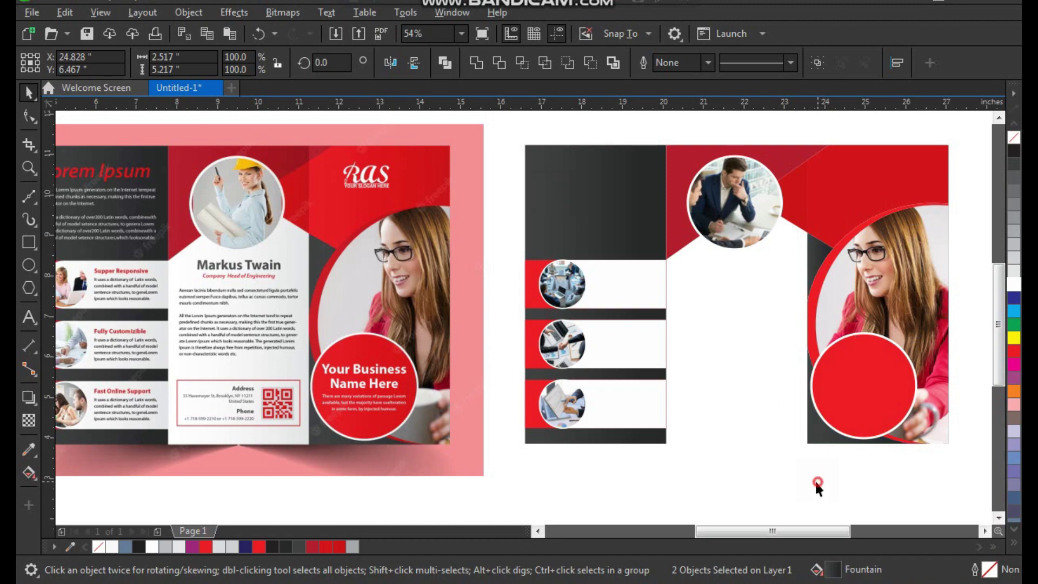
Step: Give the middle panel's rectangle a black 0.5 pt outline
{"action": "scroll", "coordinate": [659, 271], "scroll_direction": "down", "scroll_amount": 2}
{"action": "key", "text": "F2"}
{"action": "left_click_drag", "start_coordinate": [363, 174], "coordinate": [864, 371]}
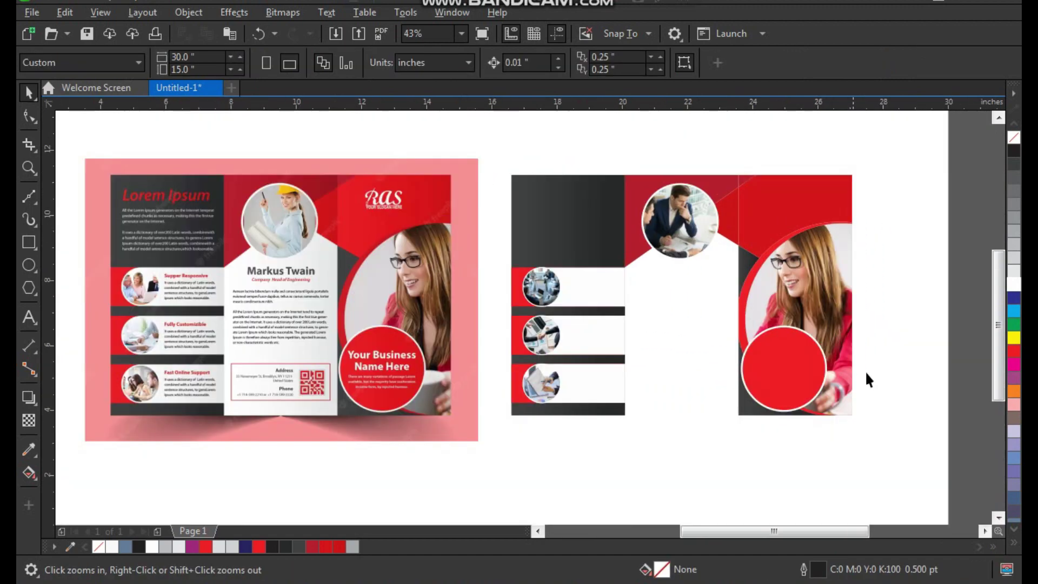
{"action": "key", "text": "F2"}
{"action": "left_click_drag", "start_coordinate": [887, 128], "coordinate": [71, 482]}
{"action": "left_click", "coordinate": [738, 380]}
{"action": "left_click", "coordinate": [750, 469]}
{"action": "left_click", "coordinate": [745, 410]}
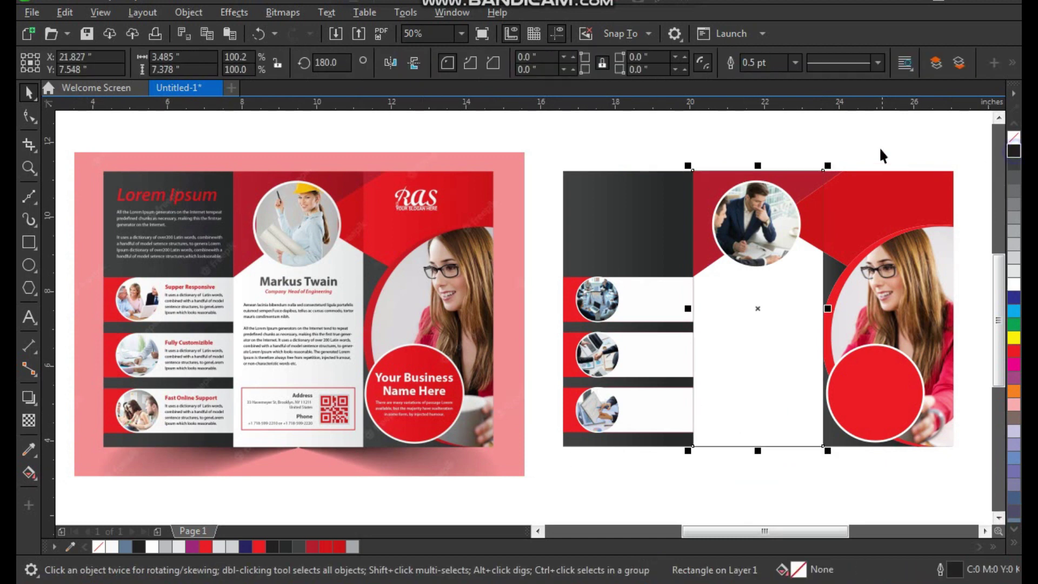
{"action": "left_click", "coordinate": [606, 219]}
{"action": "left_click", "coordinate": [706, 116]}
{"action": "left_click", "coordinate": [746, 465]}
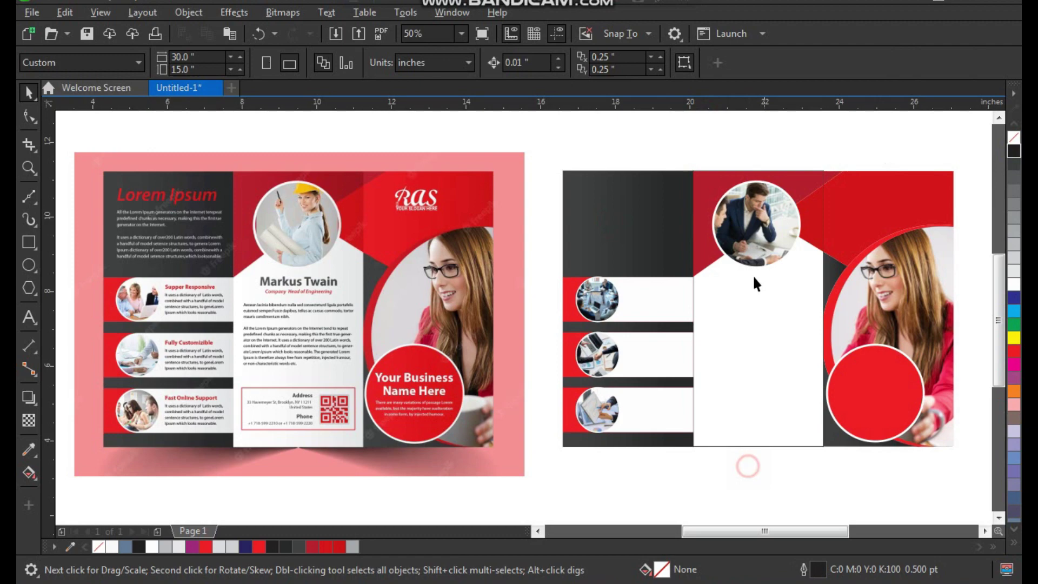
{"action": "key", "text": "F3"}
{"action": "key", "text": "F2"}
{"action": "left_click_drag", "start_coordinate": [318, 193], "coordinate": [800, 416]}
{"action": "left_click", "coordinate": [696, 477]}
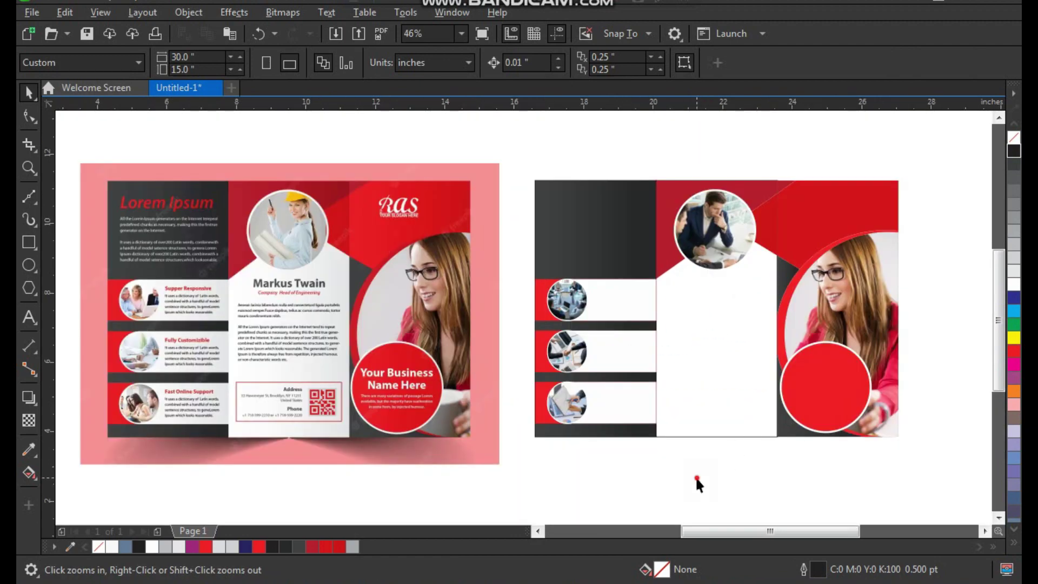